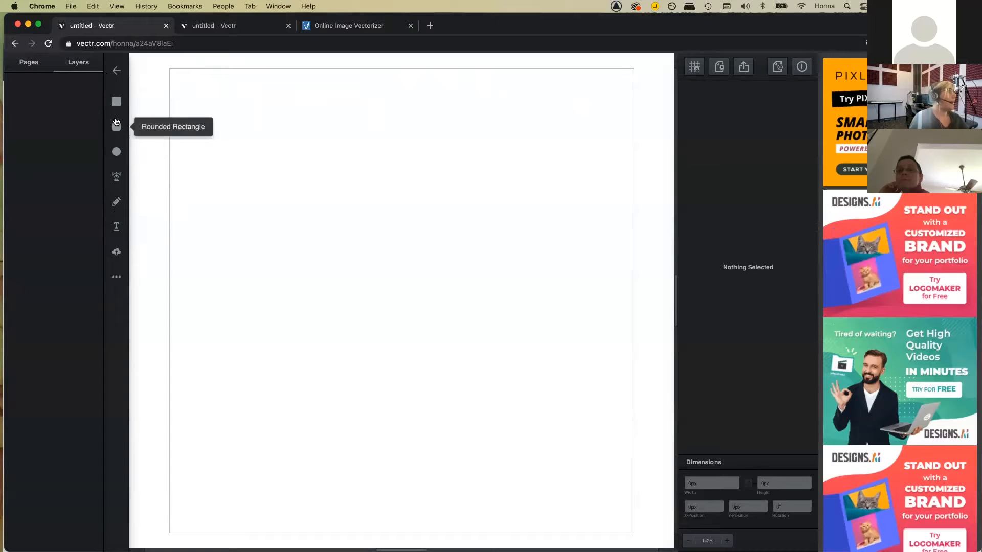
Step: Choose the Rectangle tool in the left toolbar
click(117, 102)
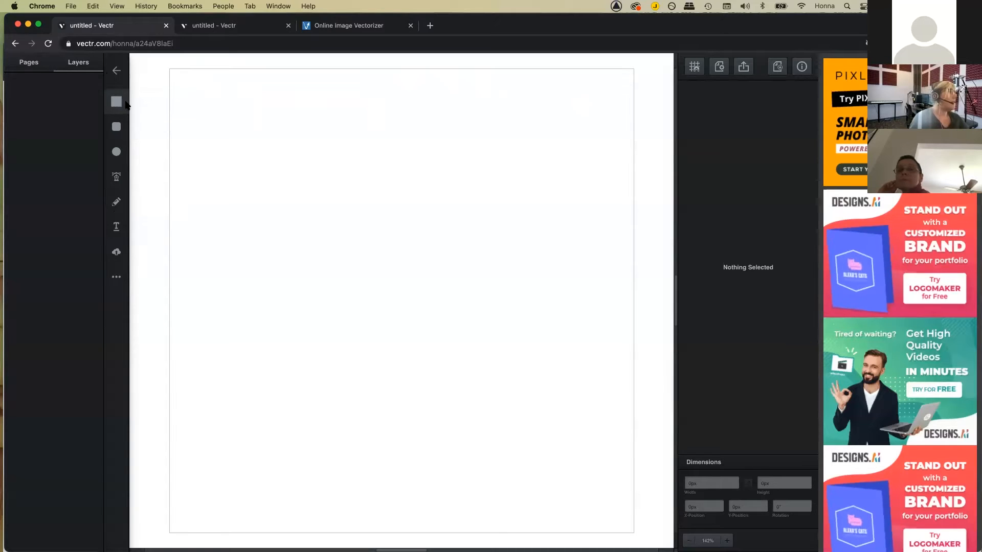
Step: Draw a large square and give it a bright red fill
mouse_move(189, 118)
mouse_down()
mouse_move(263, 195)
mouse_move(386, 209)
mouse_move(359, 265)
mouse_move(335, 224)
mouse_move(289, 225)
mouse_move(409, 292)
mouse_up()
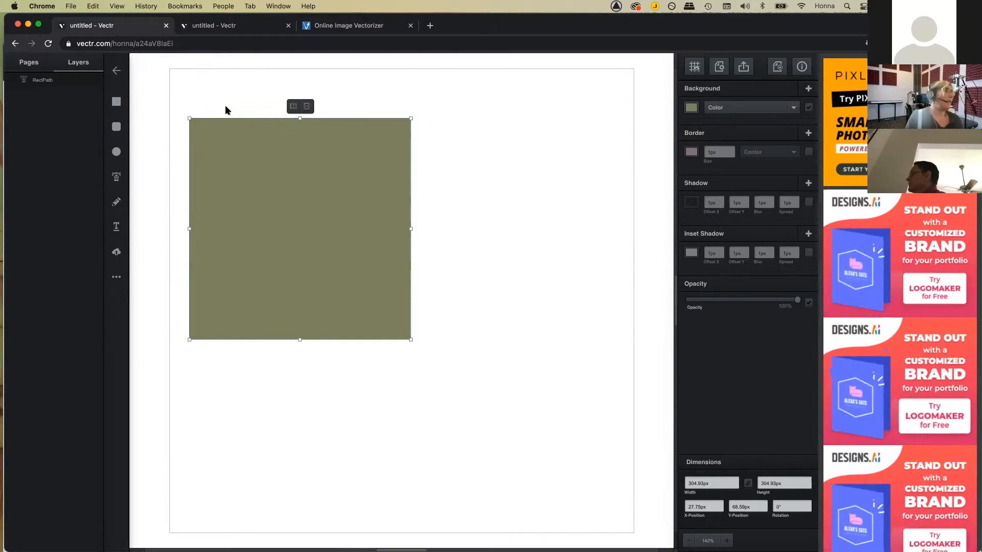
click(692, 107)
click(669, 67)
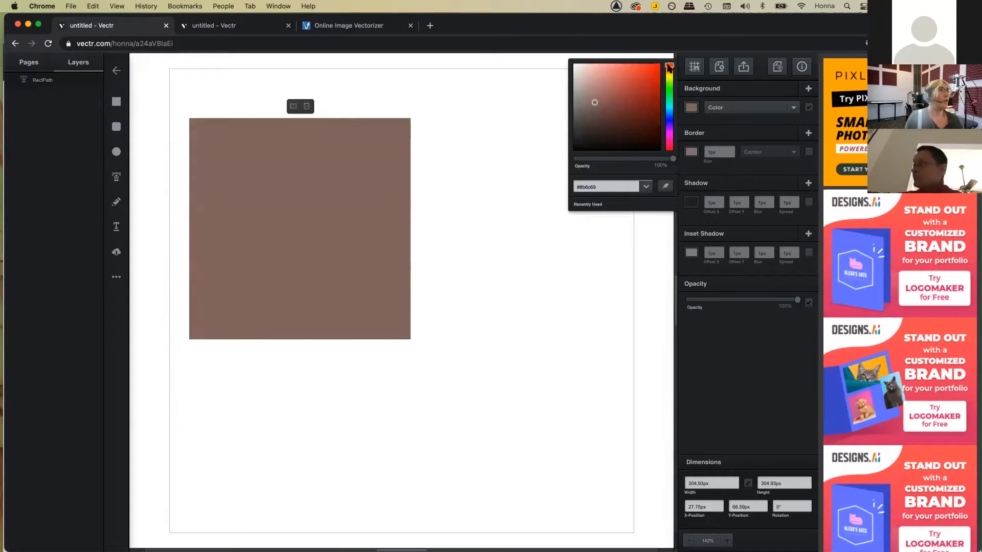
click(656, 72)
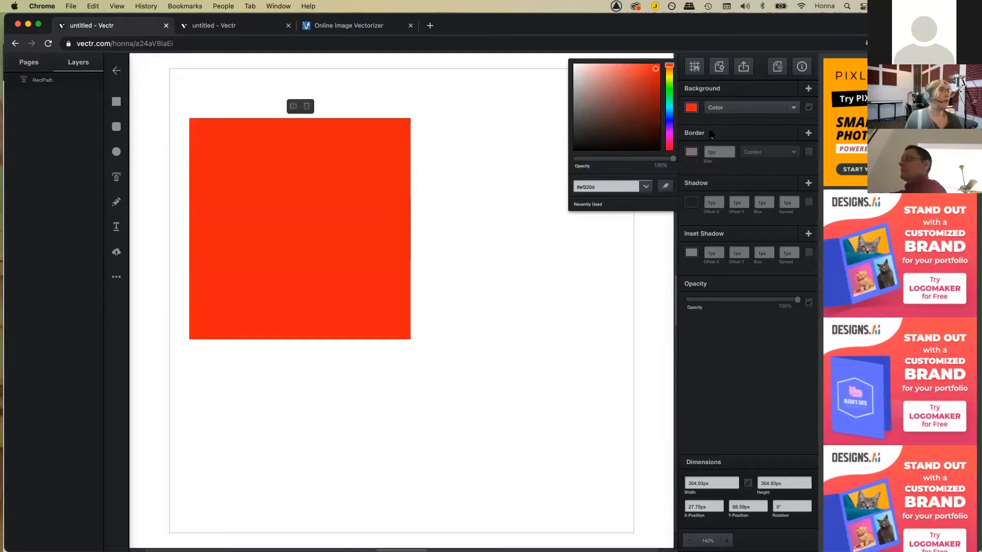
Step: Give the red square a 5px black border
click(693, 150)
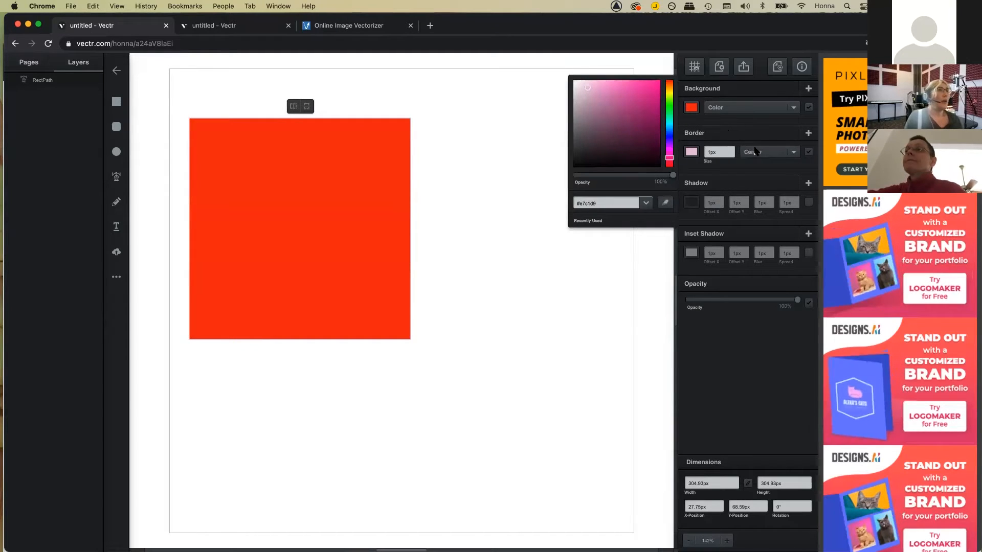
click(730, 149)
click(731, 149)
click(730, 149)
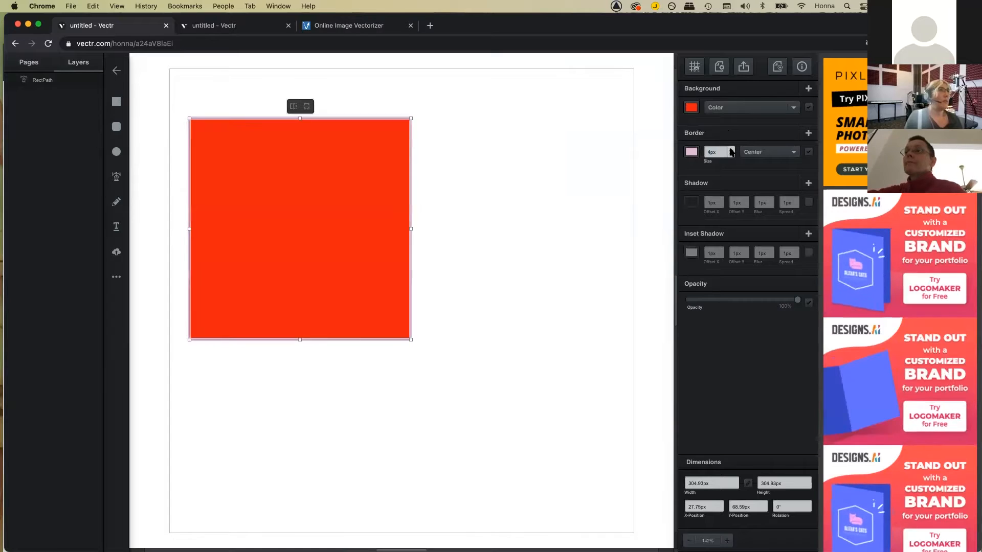
click(730, 149)
click(688, 154)
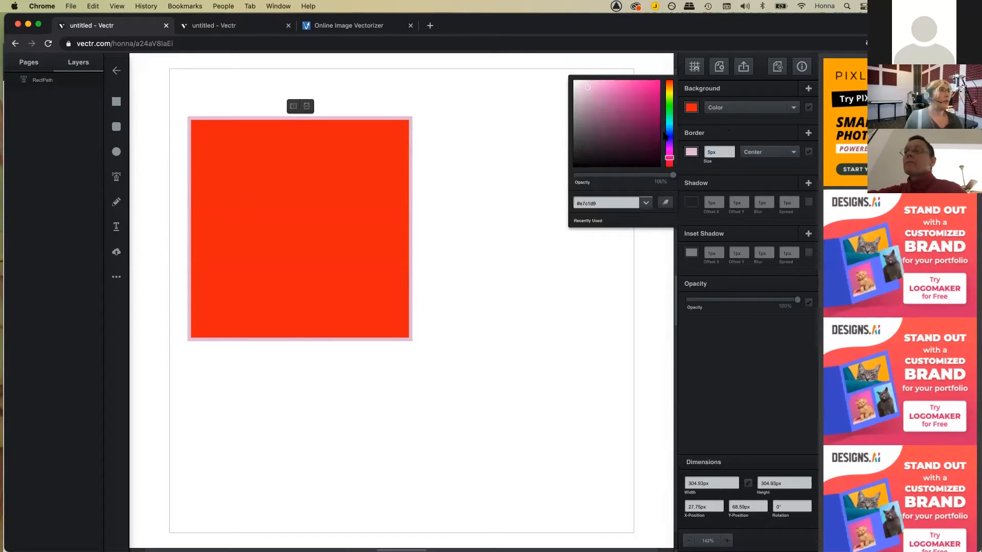
click(577, 167)
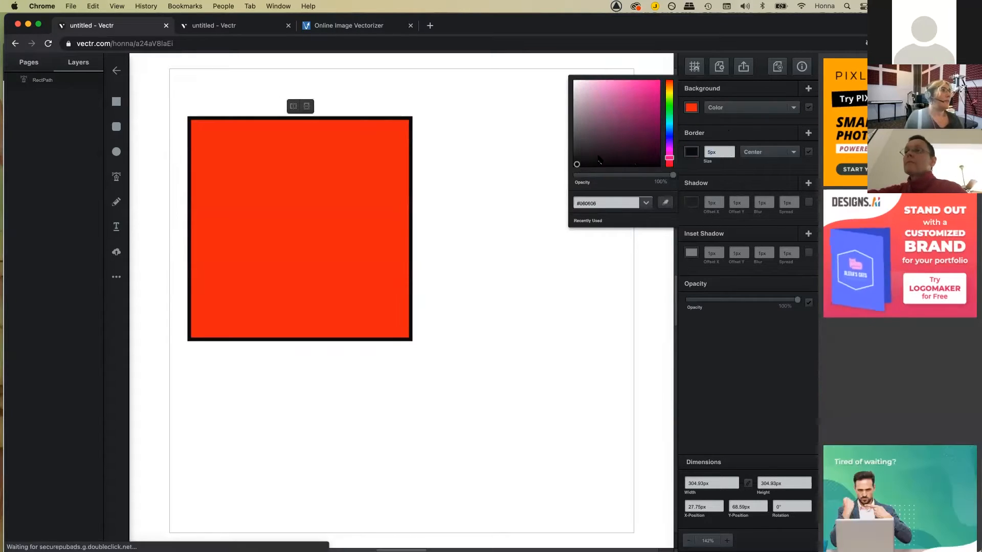
click(661, 63)
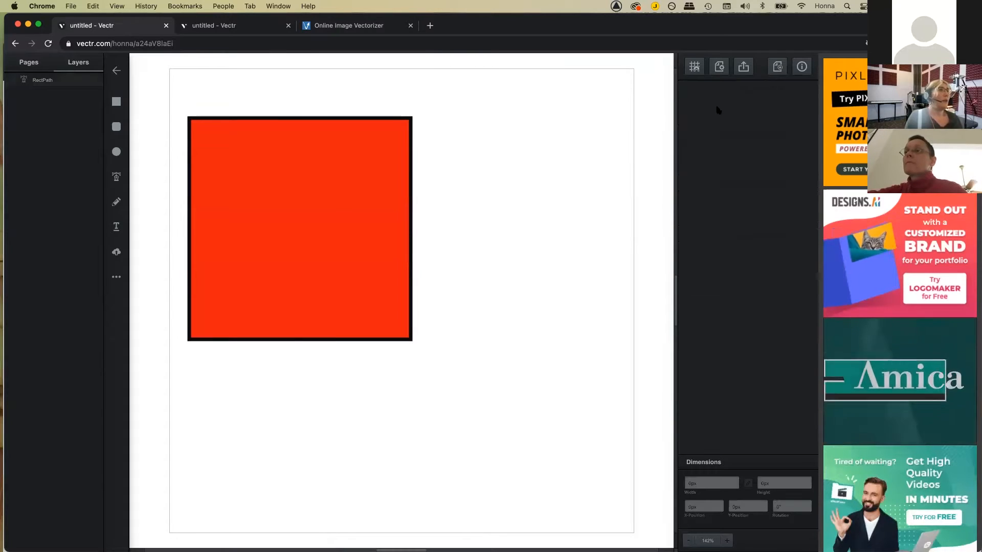
click(305, 150)
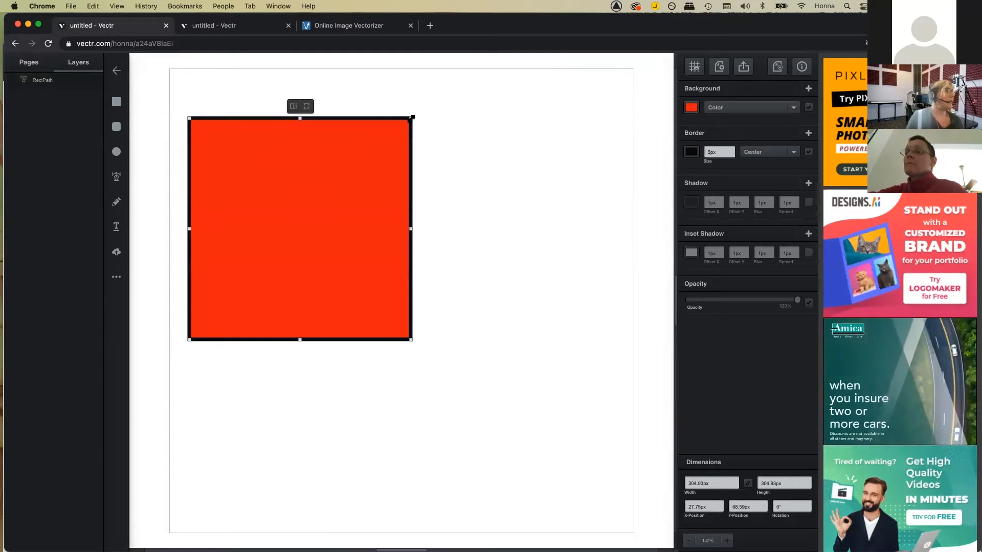
Step: Drag the square's corner-radius node inward so all four corners are evenly rounded
drag(413, 117, 412, 119)
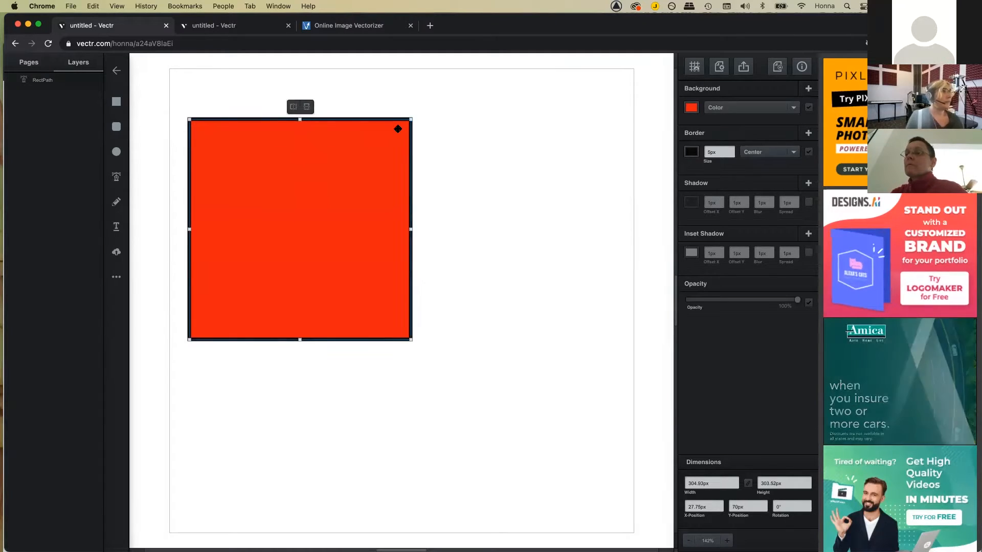
double_click(399, 131)
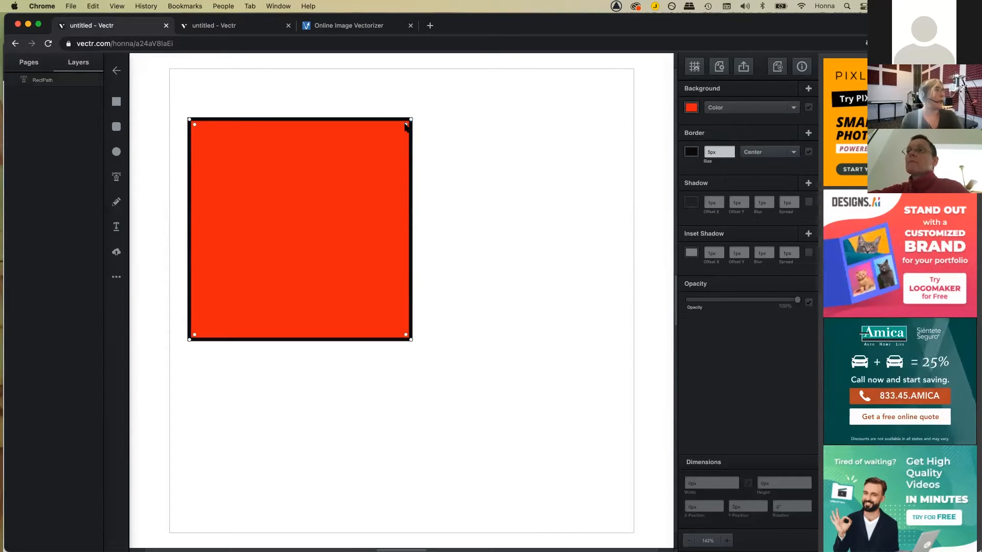
mouse_move(398, 128)
mouse_down()
mouse_move(387, 136)
mouse_move(410, 121)
mouse_up()
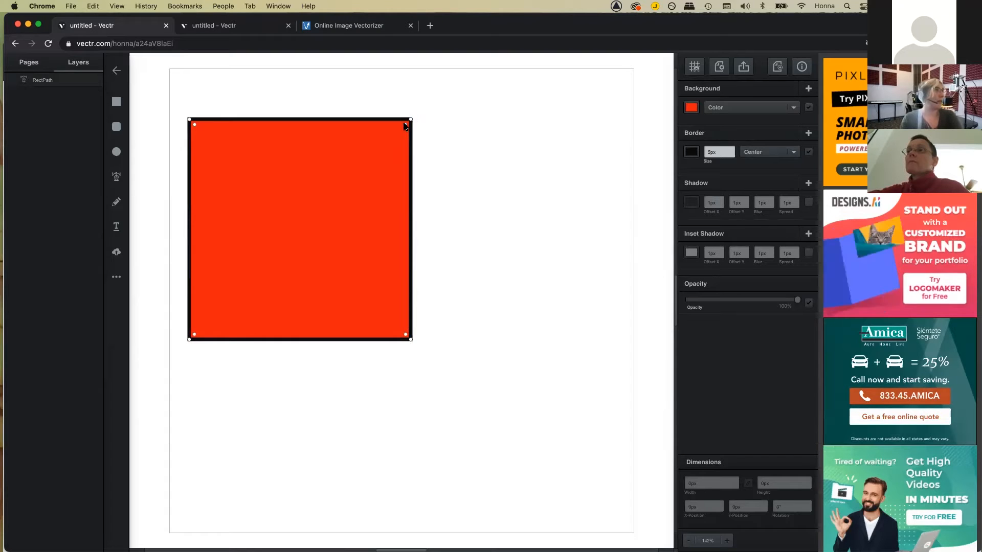
drag(393, 132, 385, 141)
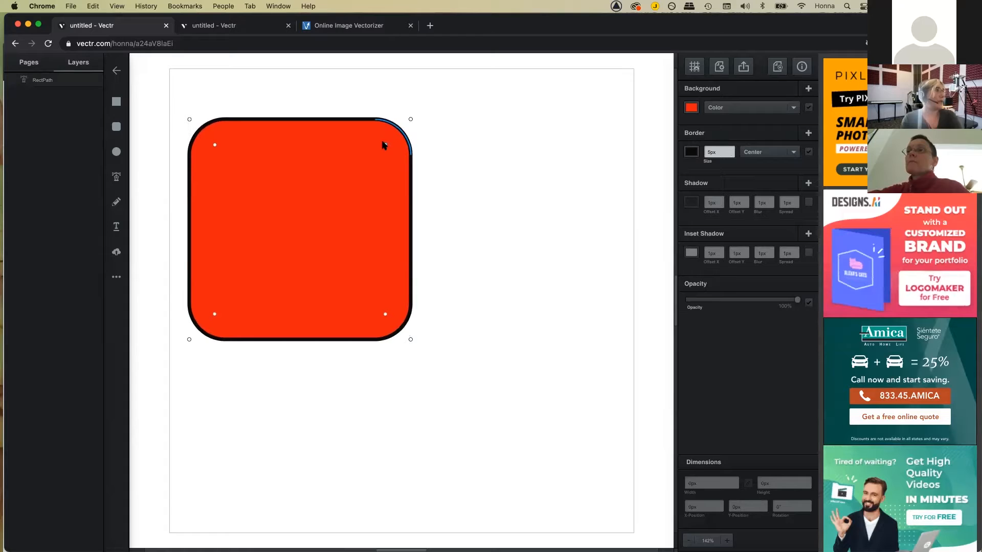
click(417, 126)
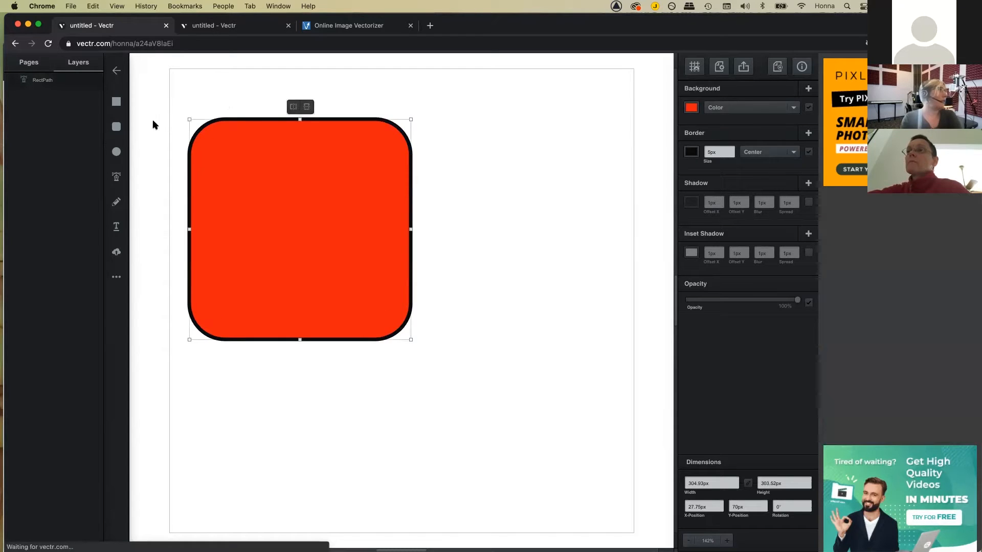
click(114, 127)
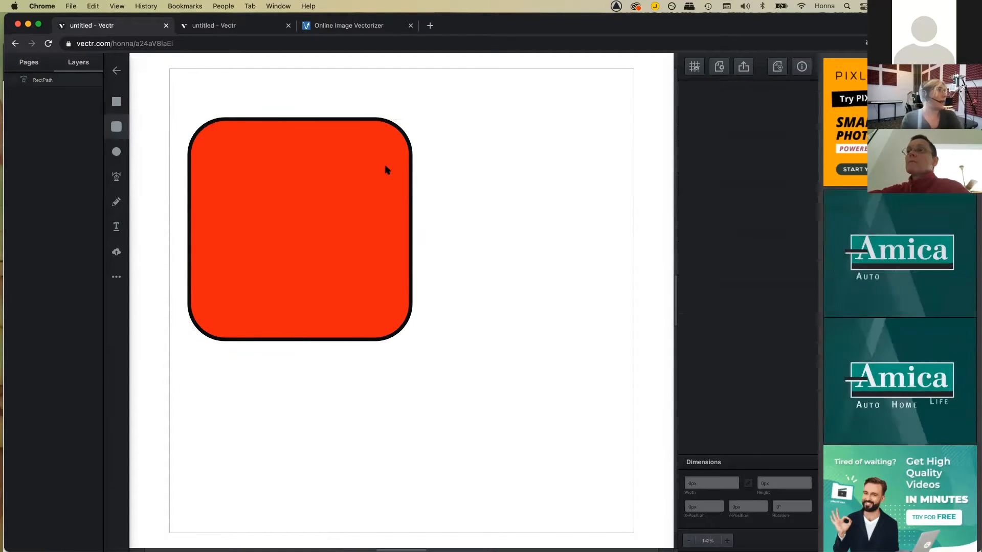
Step: Place a circle over the upper-left part of the red square and enlarge it
drag(117, 126, 207, 89)
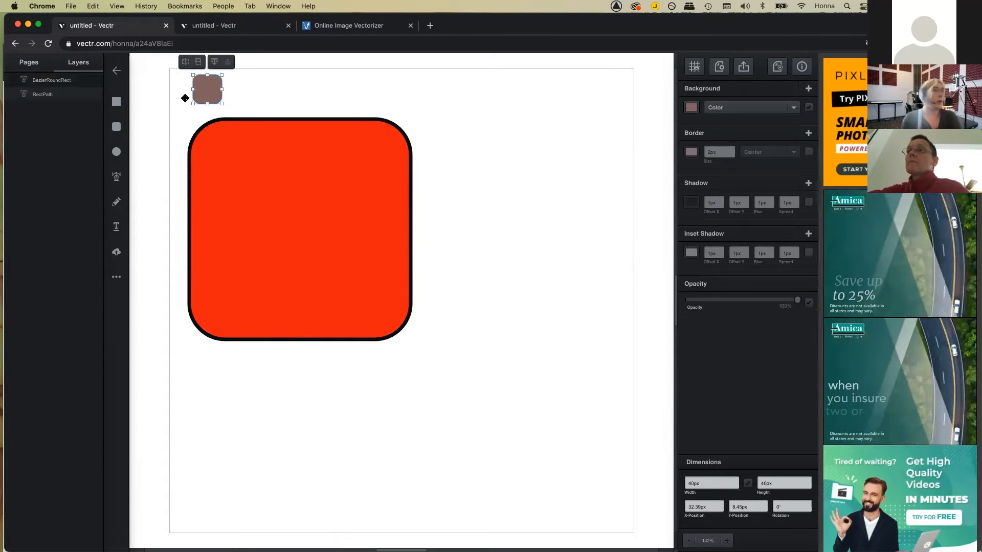
key(Delete)
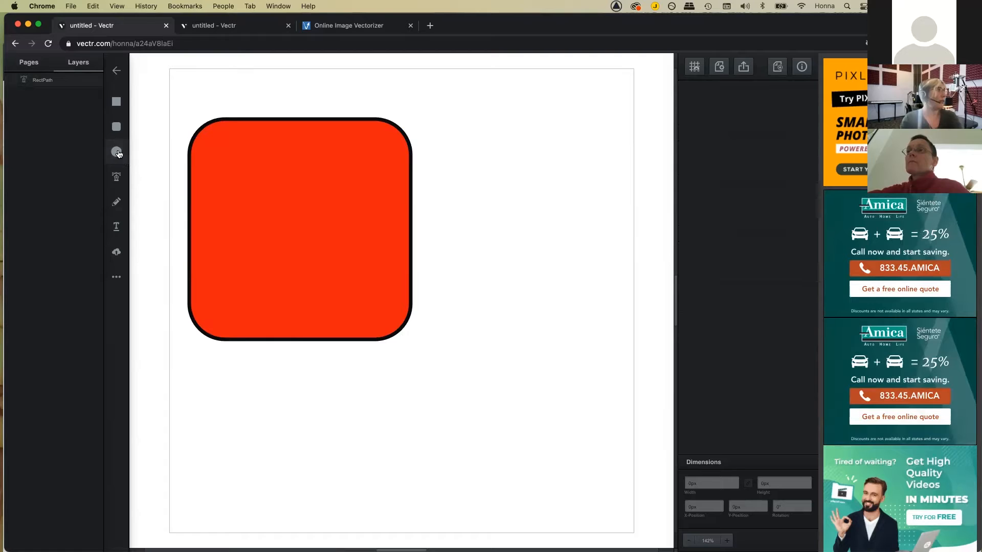
click(170, 158)
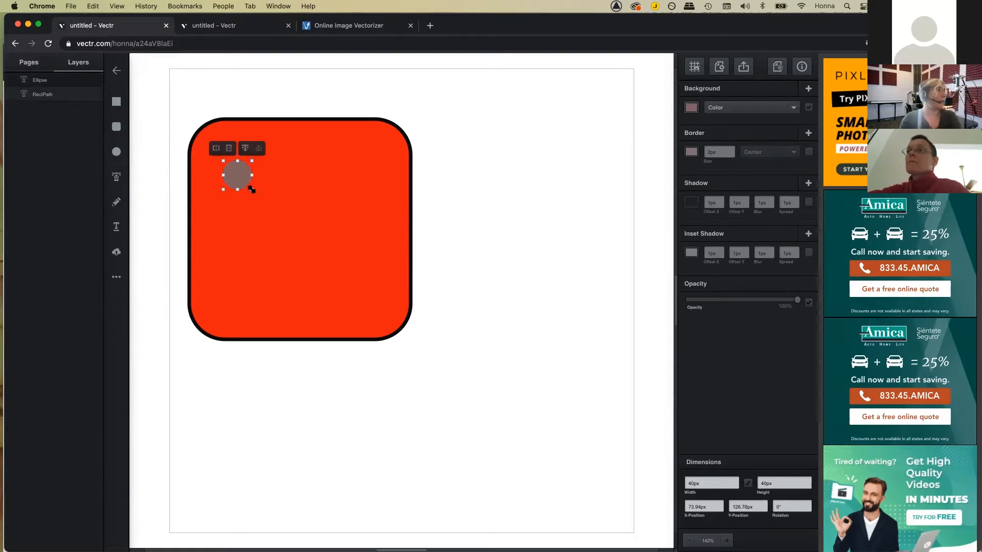
drag(279, 207, 318, 220)
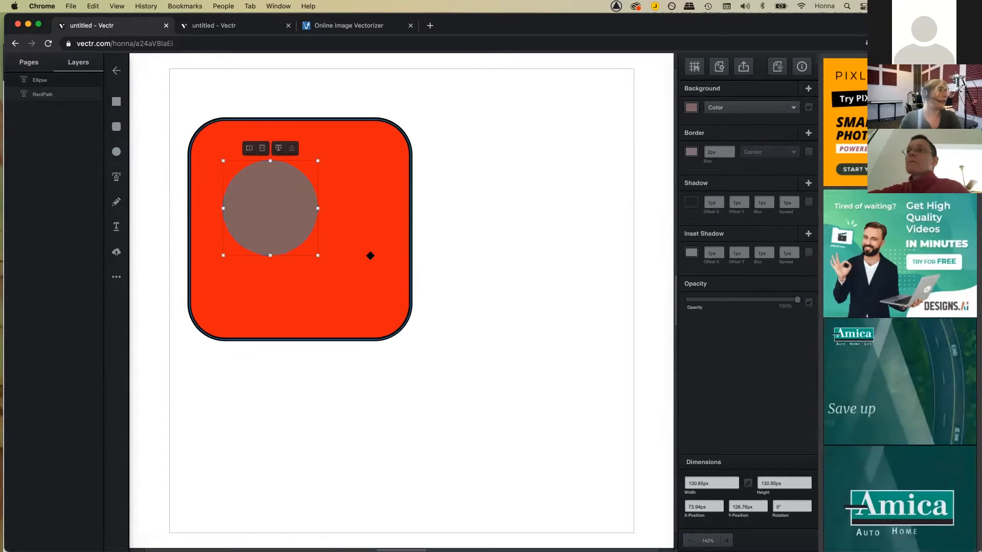
Step: Select the circle and red square together and Subtract the circle to cut a hole
click(357, 237)
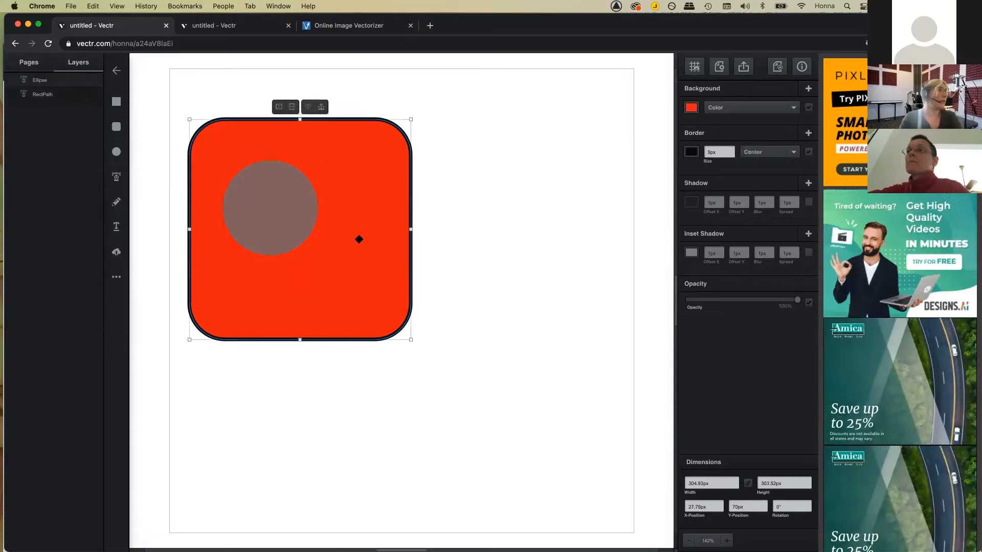
click(290, 208)
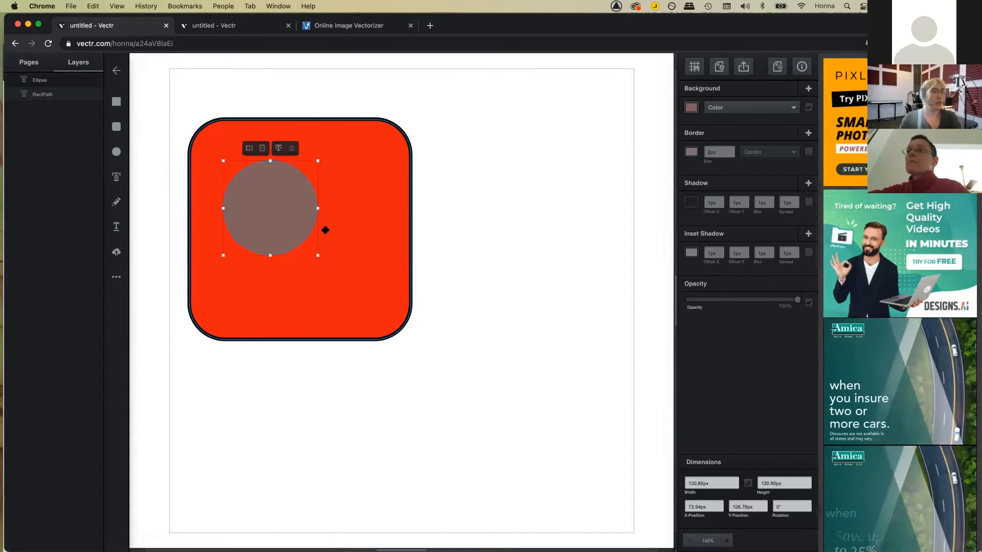
click(336, 283)
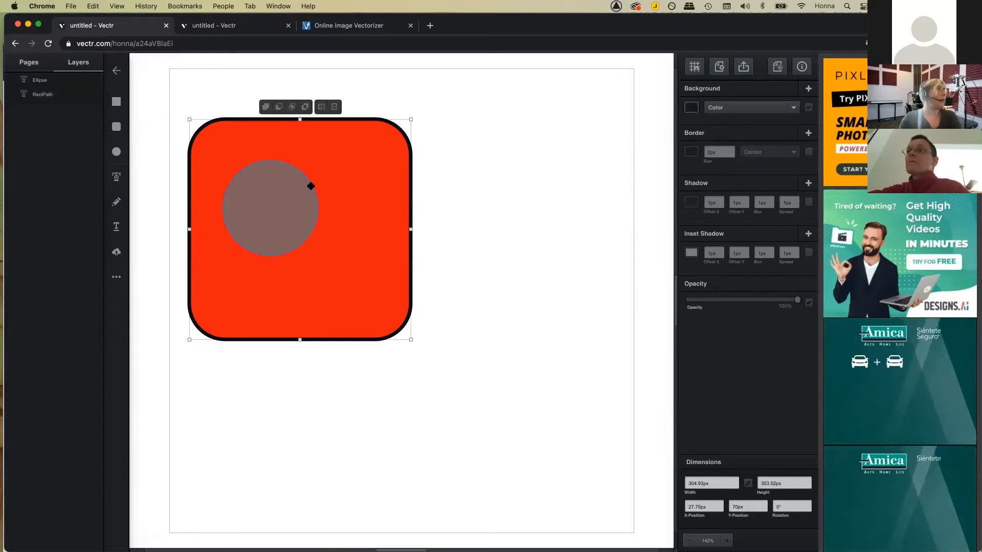
click(266, 107)
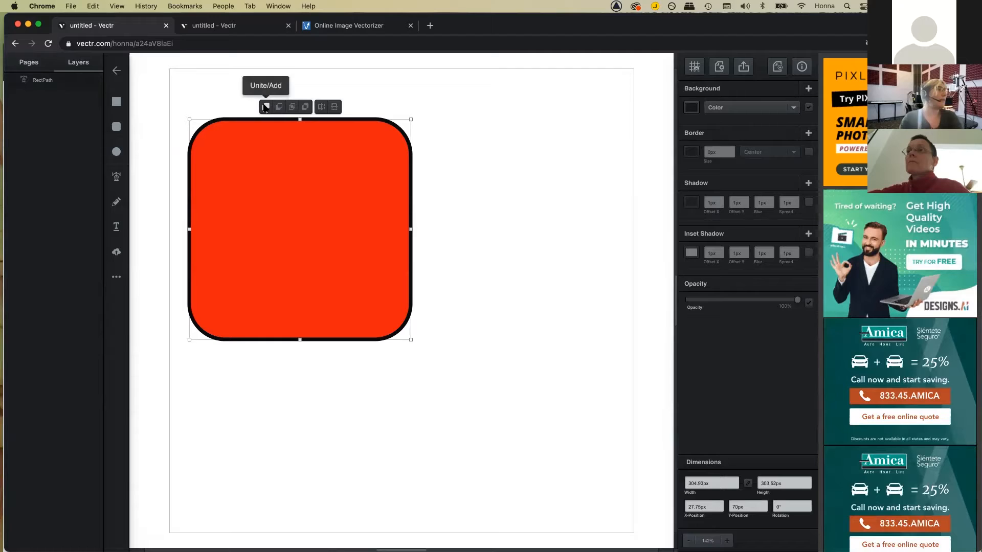
click(276, 108)
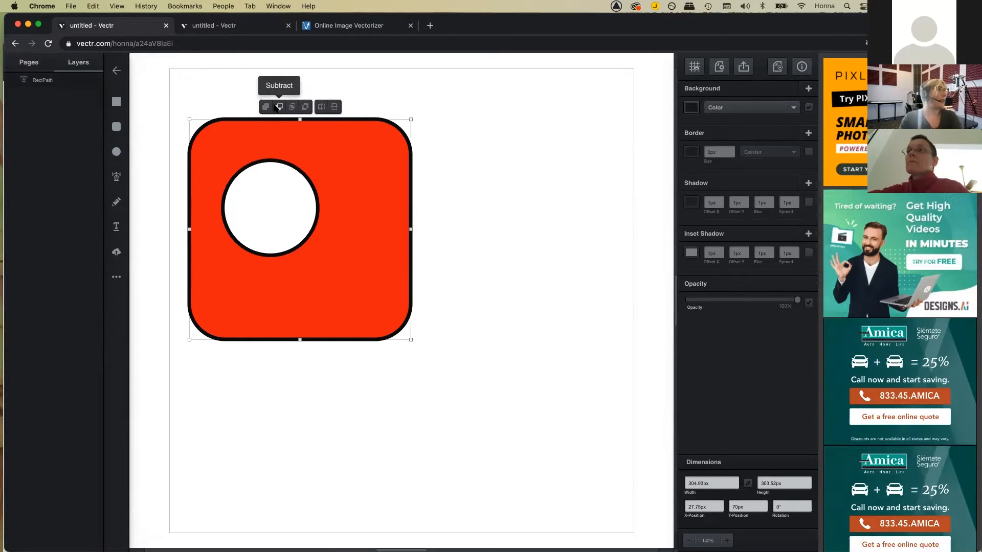
click(278, 107)
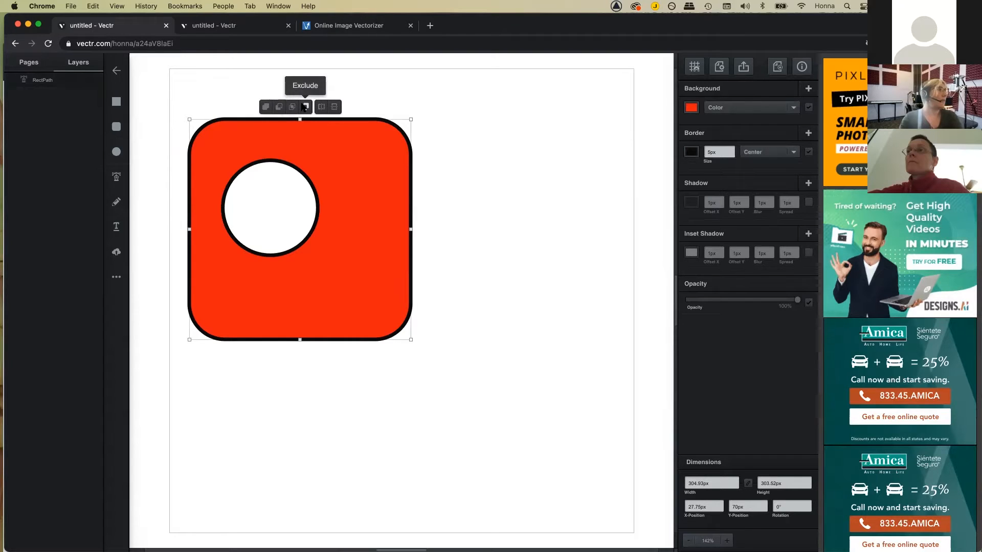
click(456, 143)
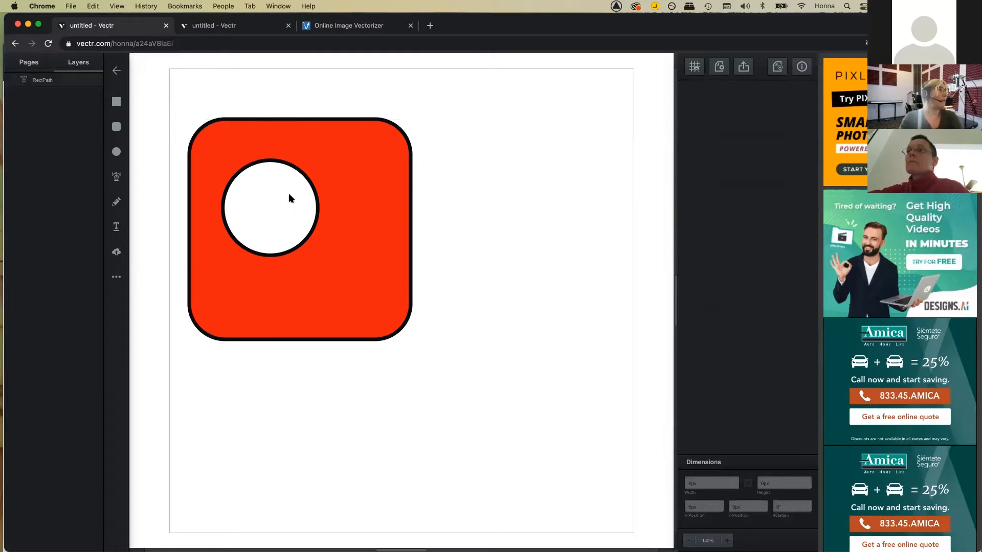
click(116, 151)
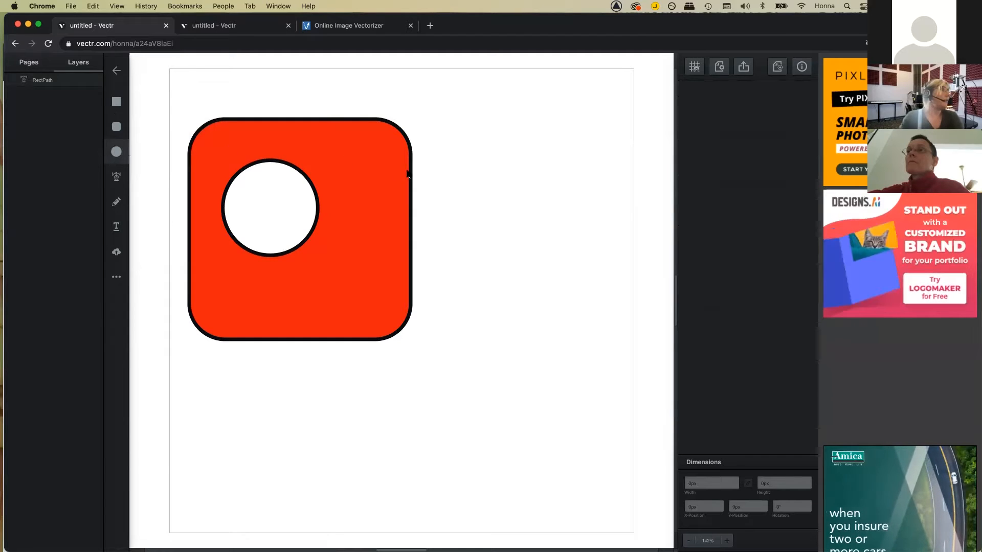
Step: Draw a second circle and position it straddling the red square's right edge
drag(415, 162, 441, 189)
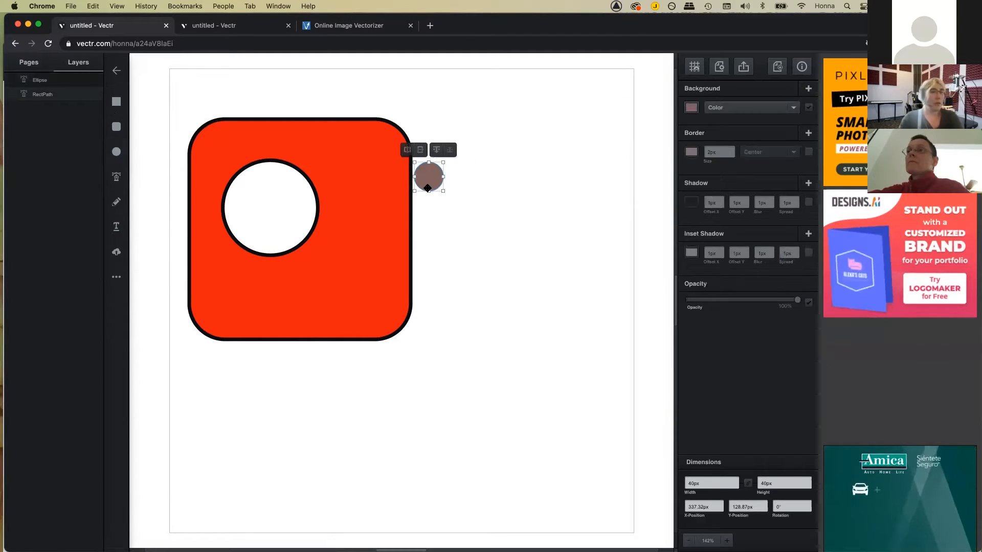
drag(413, 191, 379, 226)
drag(418, 192, 416, 216)
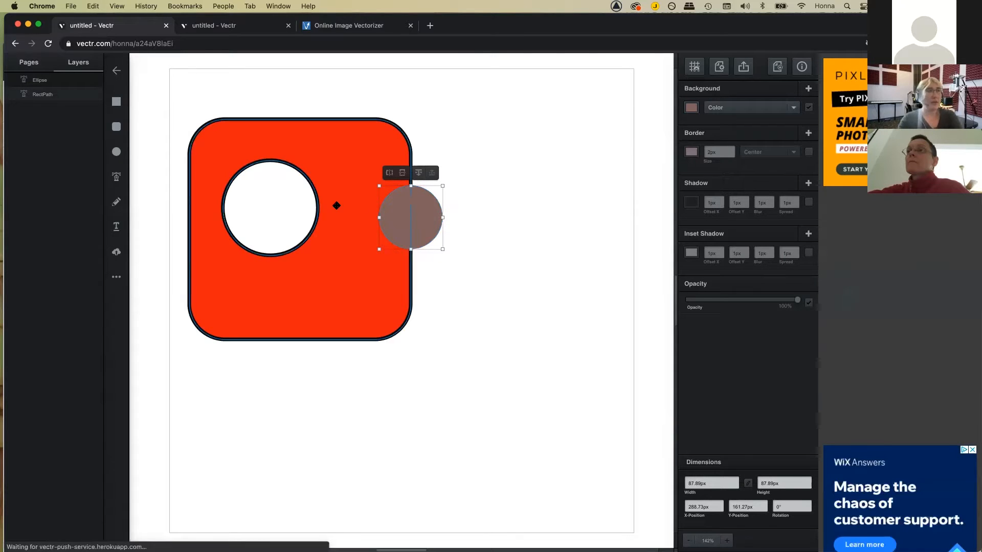
Step: Select the circle with the square and apply Exclude to remove their overlap
shift+click(347, 252)
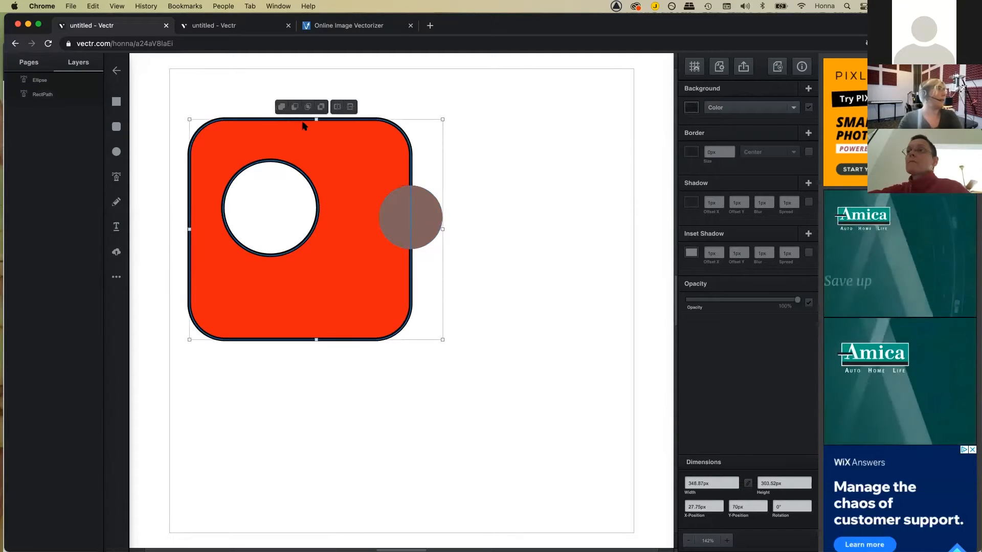
click(280, 107)
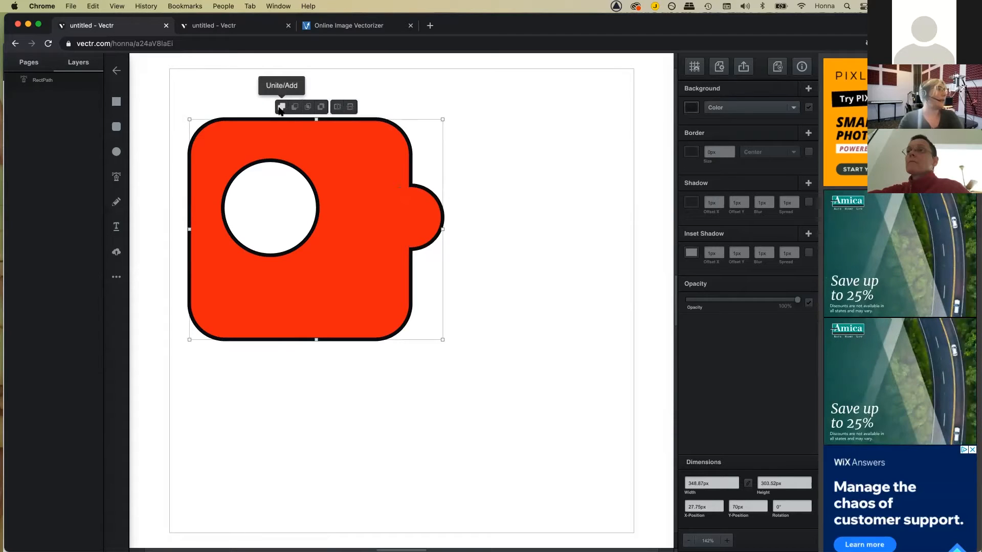
click(295, 107)
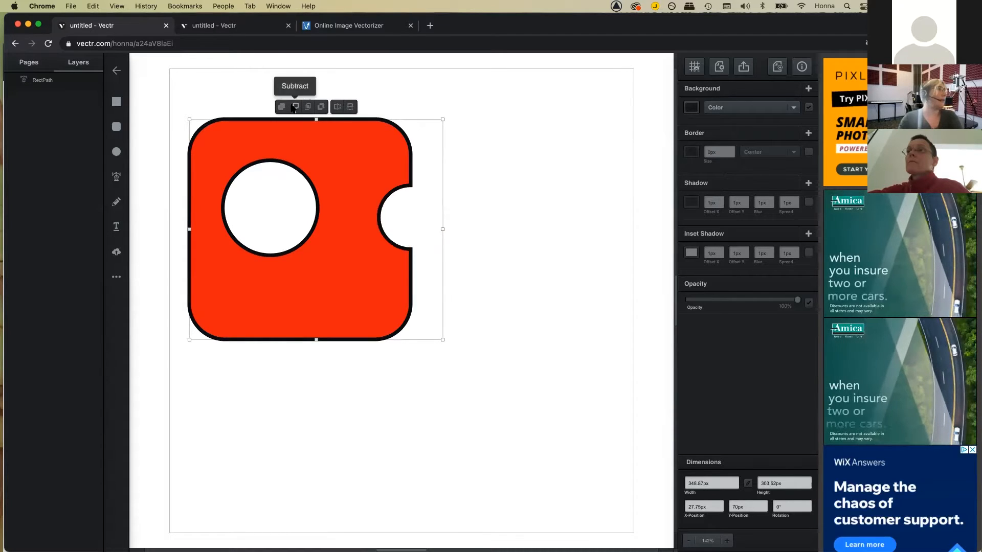
click(306, 108)
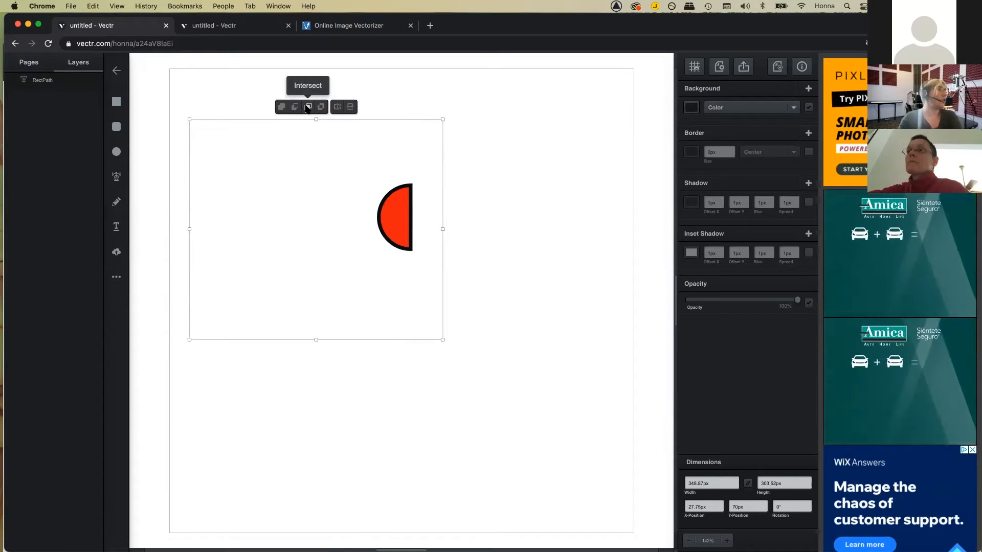
click(320, 108)
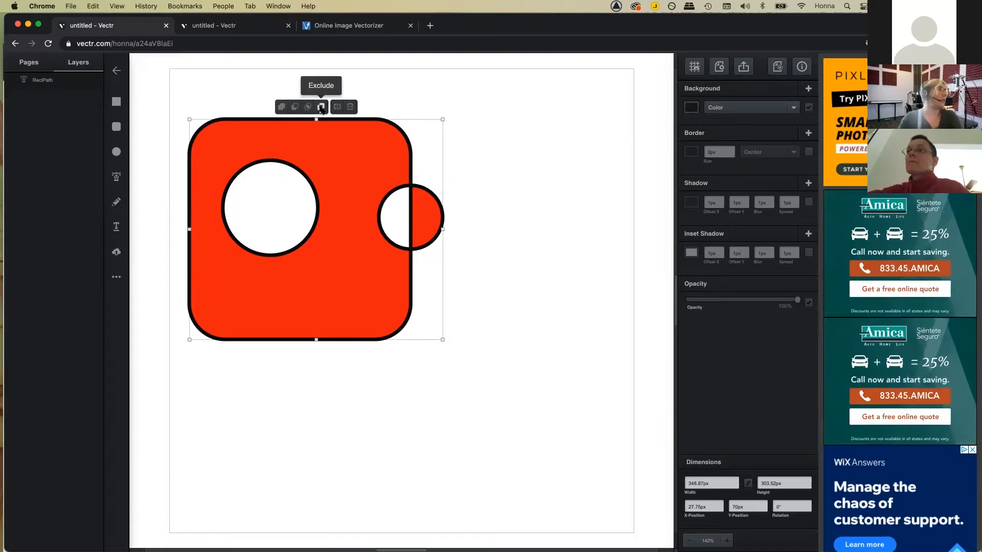
click(505, 232)
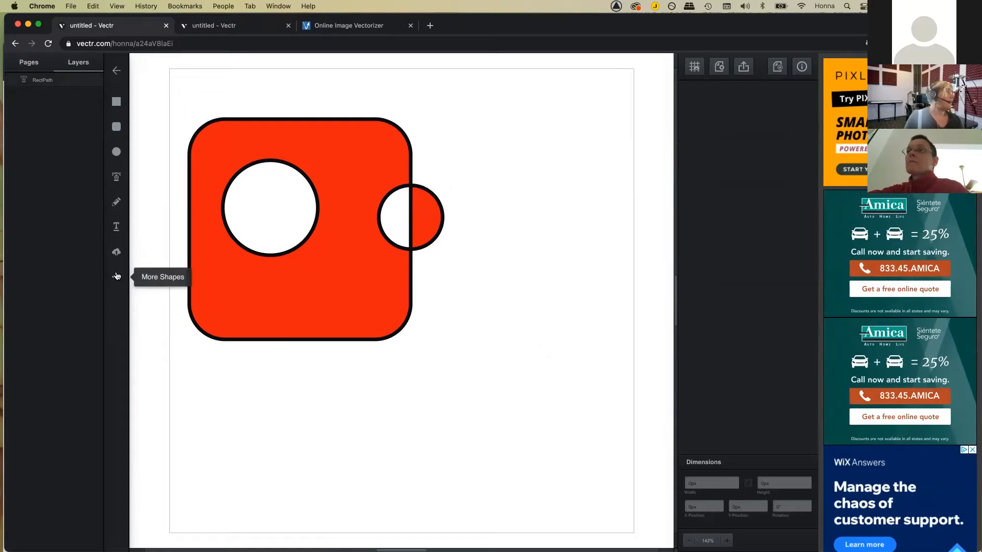
Step: Draw a brown triangle from More Shapes below and right of the red shape
click(117, 276)
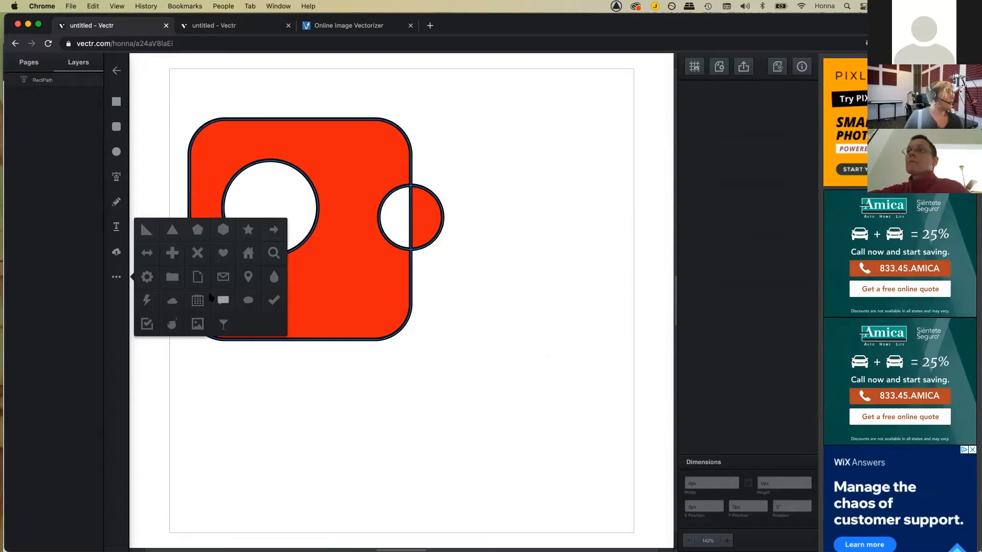
click(170, 231)
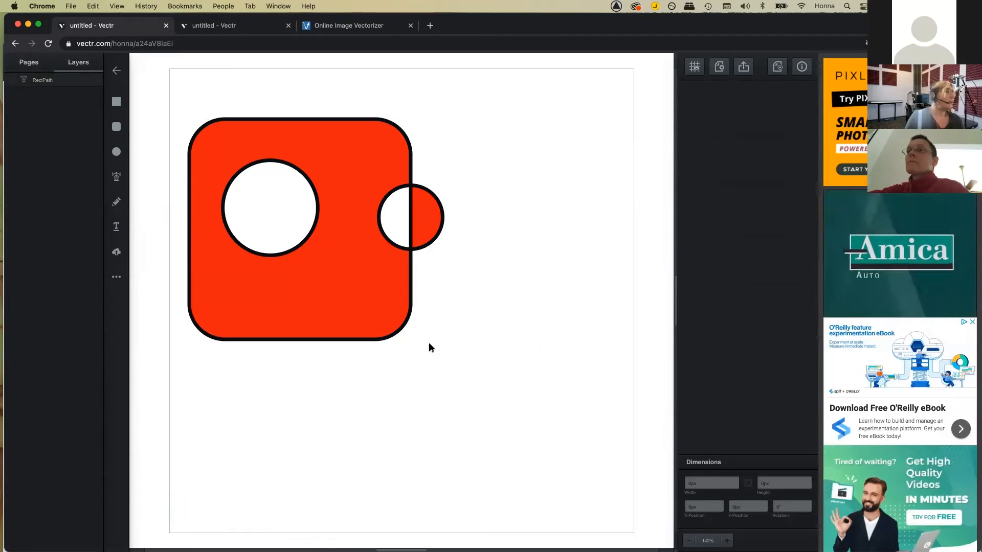
drag(468, 333, 490, 351)
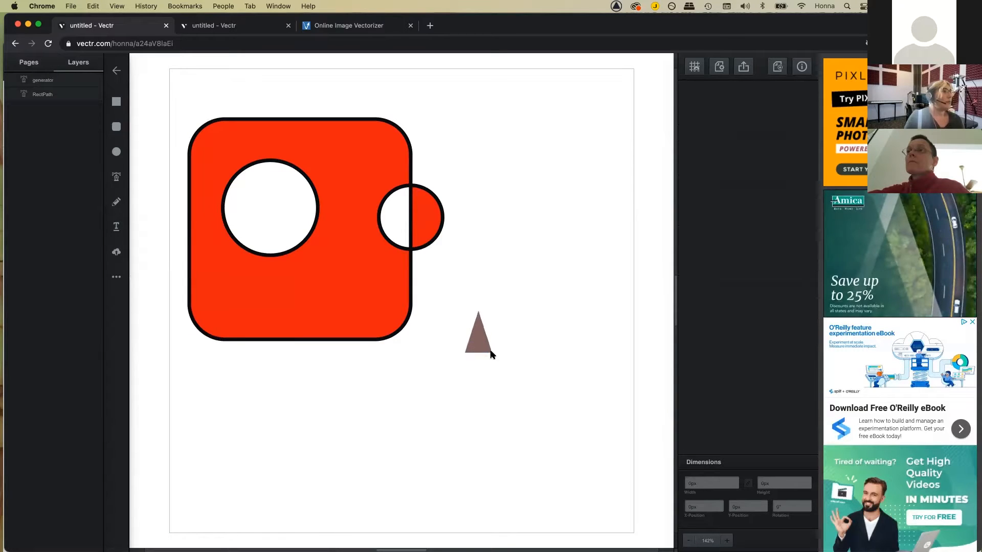
mouse_move(537, 381)
mouse_down()
mouse_move(554, 395)
mouse_move(553, 424)
mouse_move(573, 456)
mouse_move(554, 455)
mouse_move(561, 469)
mouse_up()
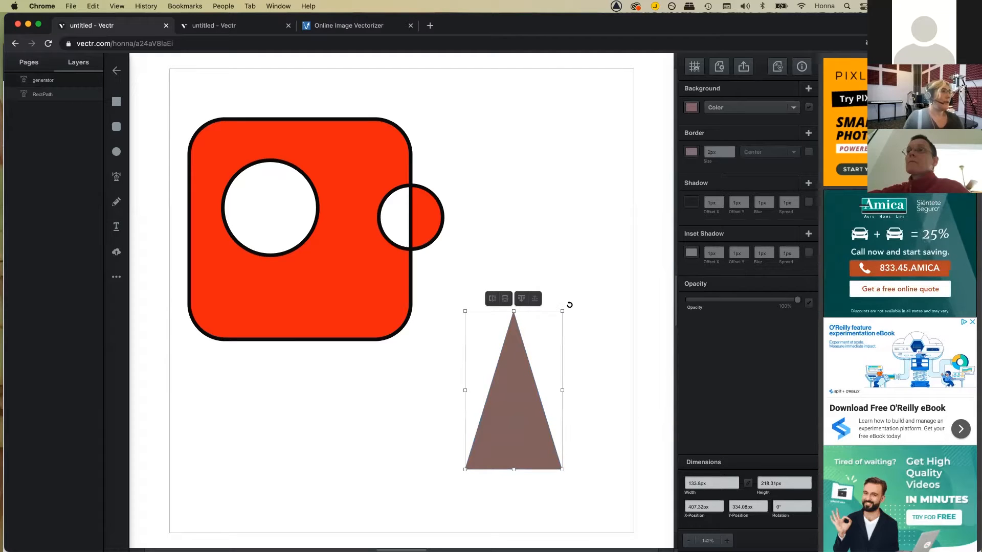
Step: Rotate the triangle to 180.72° so it points downward, and shift it right
drag(569, 305, 555, 551)
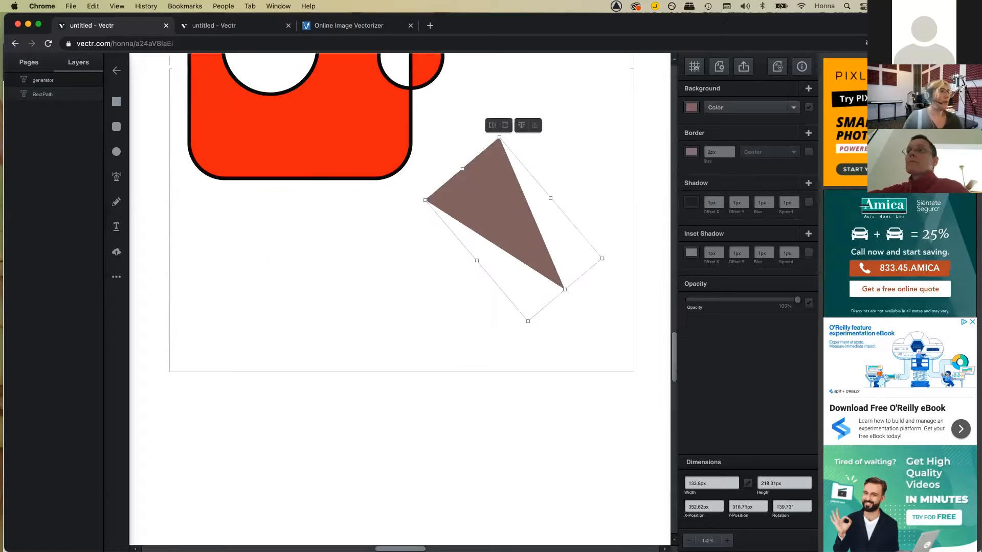
scroll(588, 417, up, 1)
scroll(589, 417, up, 3)
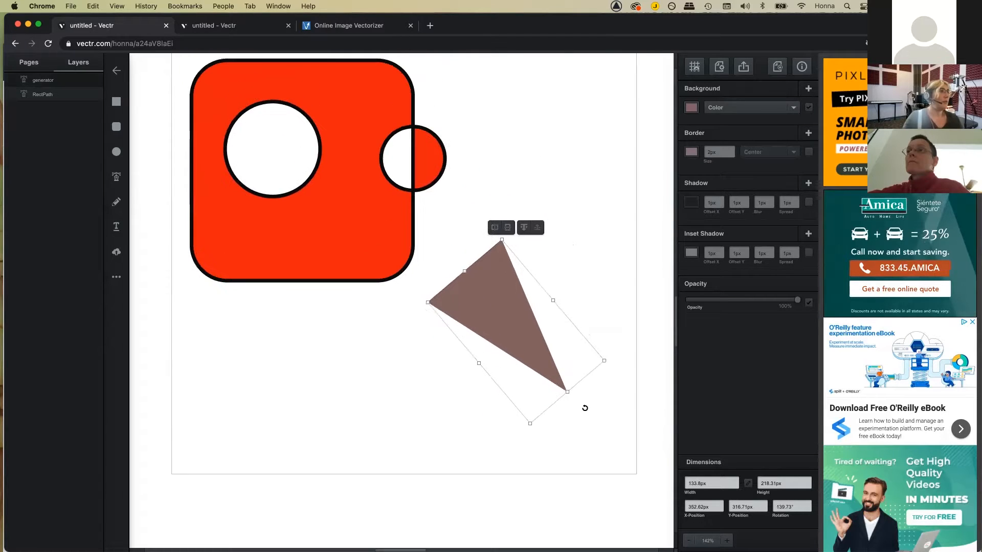
click(618, 353)
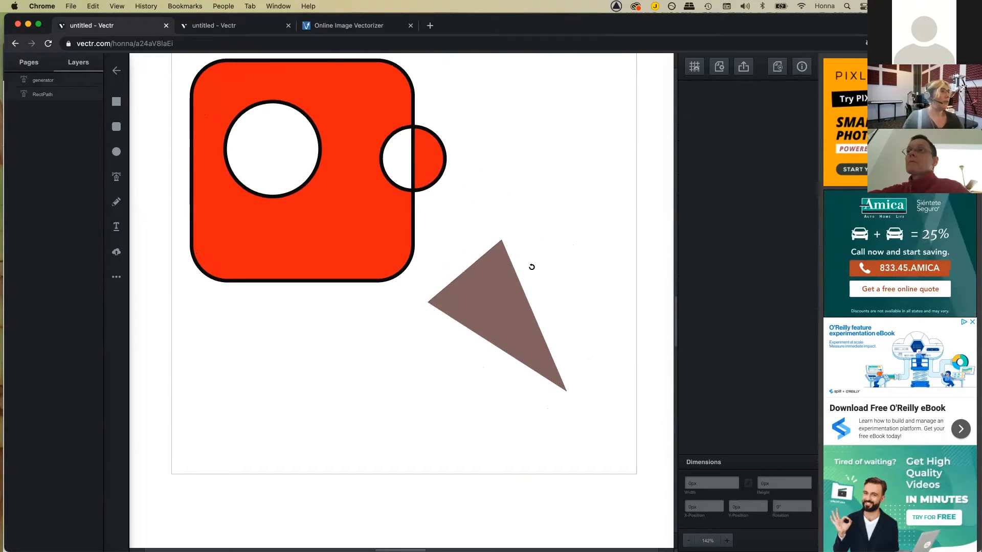
click(504, 284)
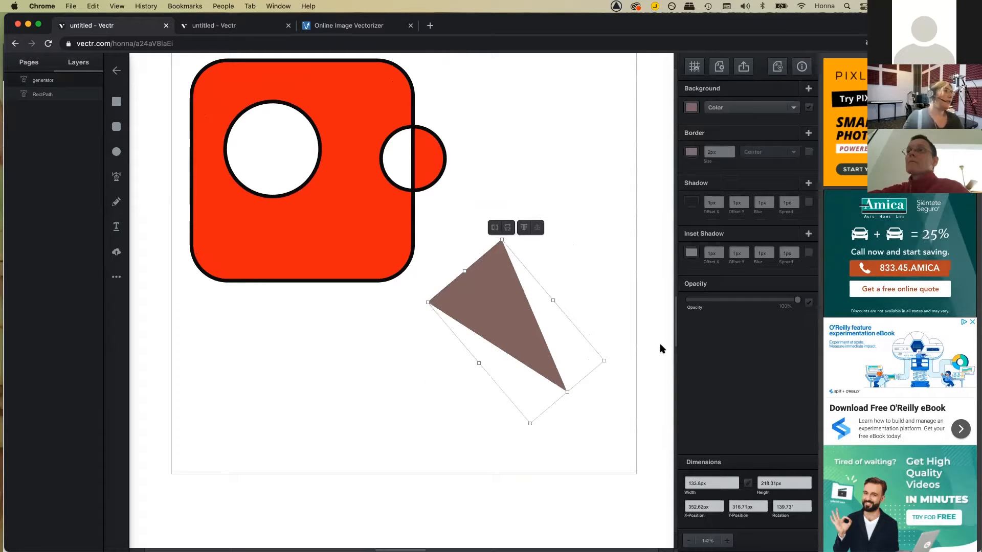
drag(615, 366, 585, 439)
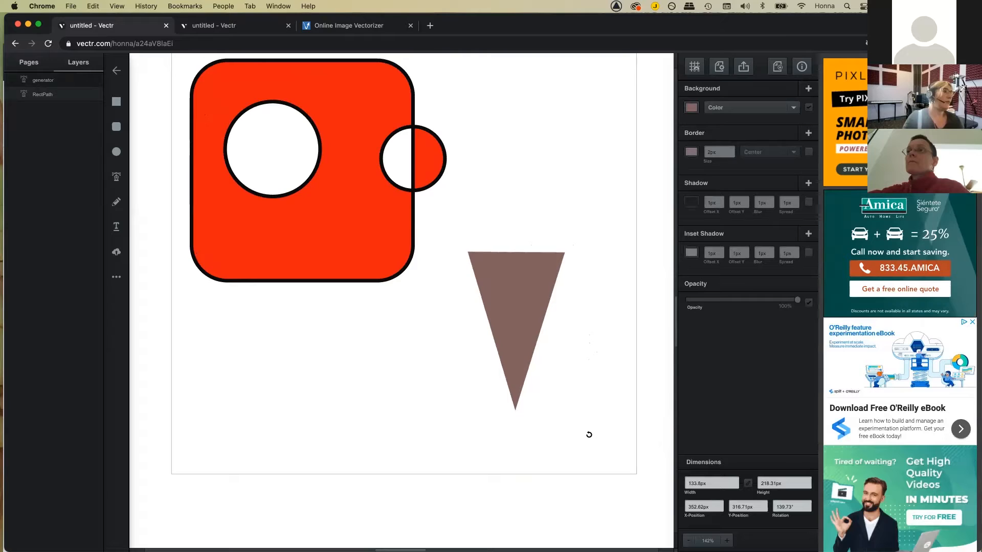
drag(588, 435, 565, 386)
drag(532, 336, 554, 334)
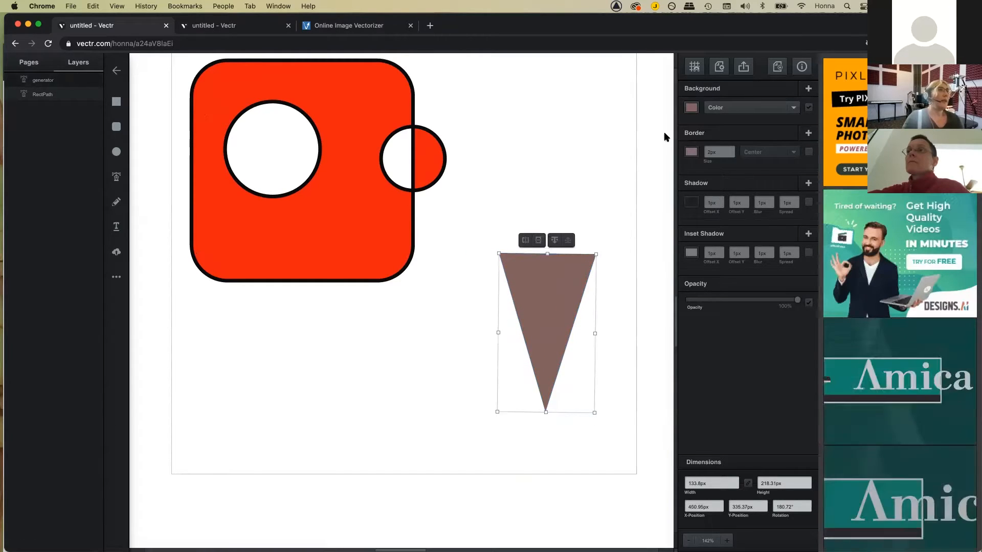
Step: Change the triangle's fill from brown to a light tan using the hue slider and colour square
click(692, 108)
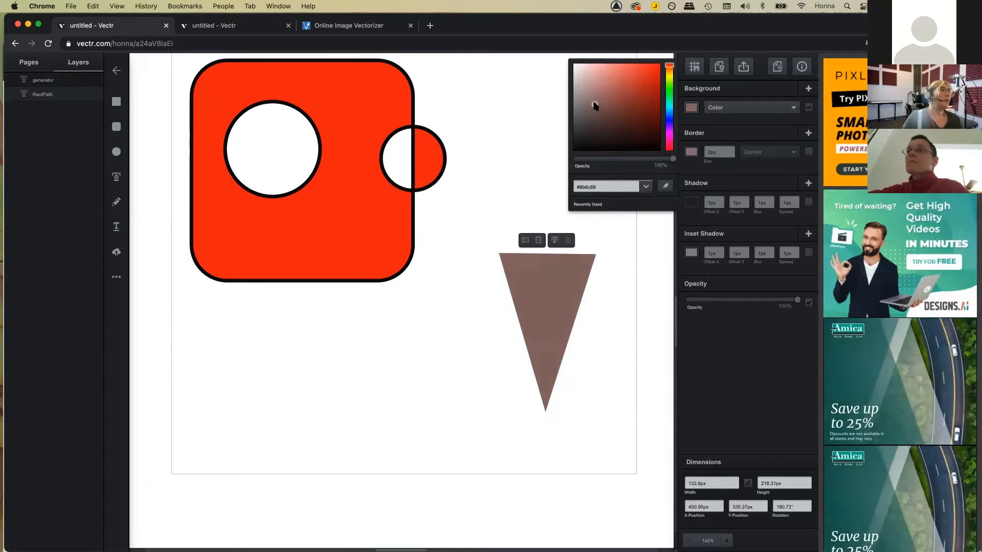
drag(589, 96, 594, 85)
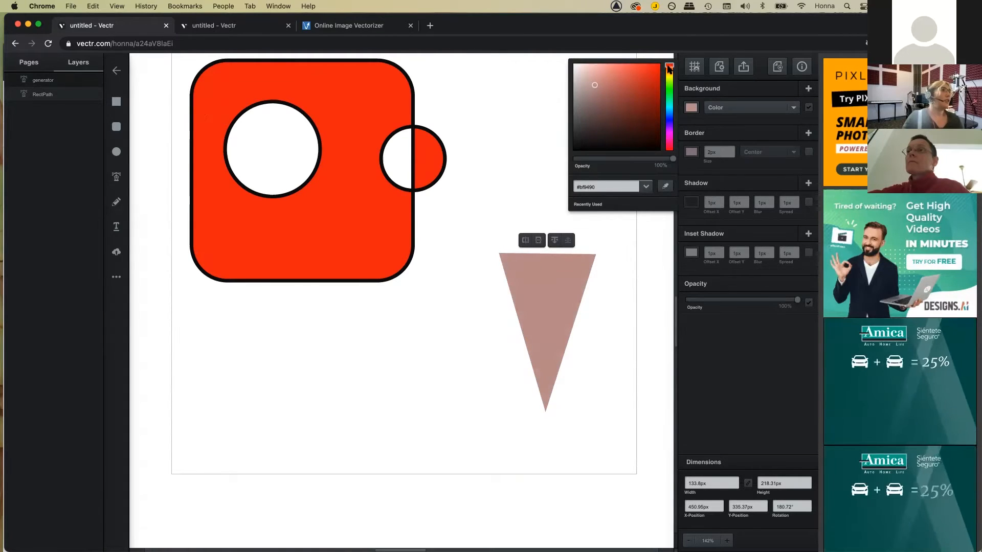
drag(668, 69, 667, 75)
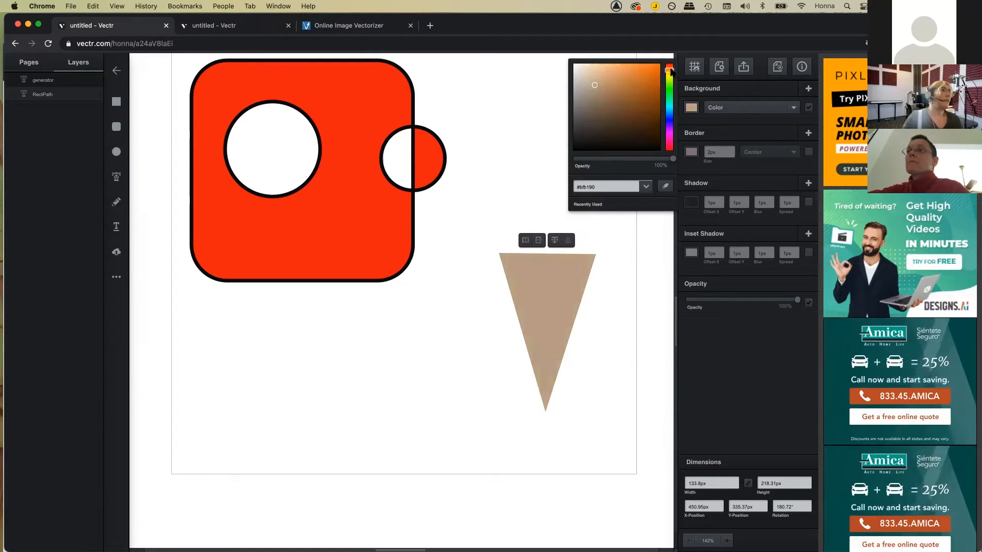
drag(601, 79, 594, 83)
click(544, 97)
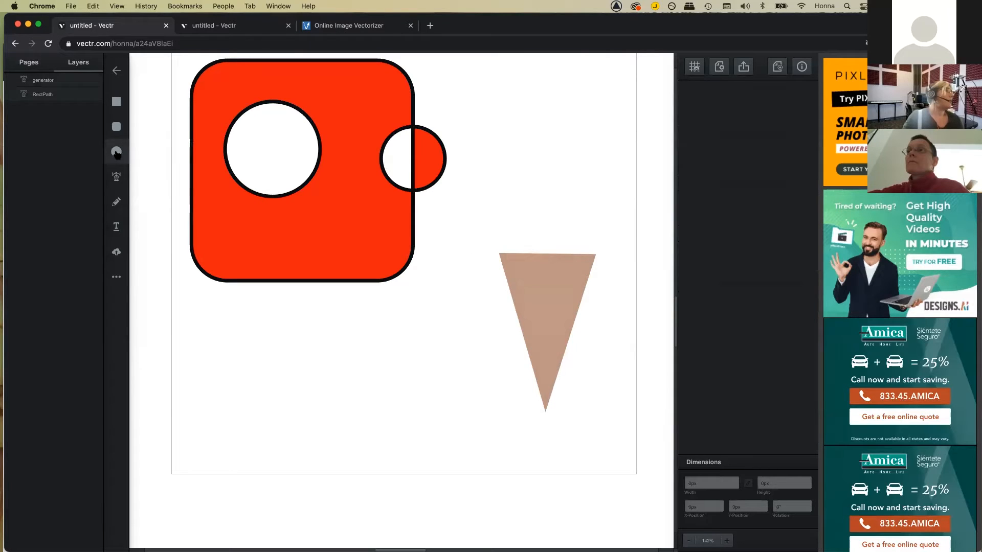
Step: Draw a circle above the cone and fill it pink (#f398b3)
key(e)
drag(497, 151, 574, 233)
click(693, 108)
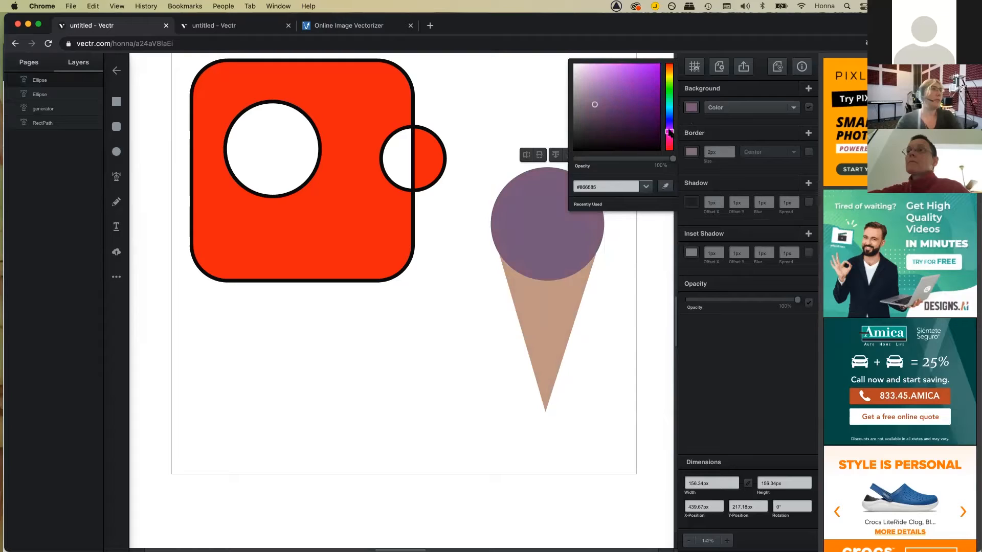
drag(669, 132, 669, 138)
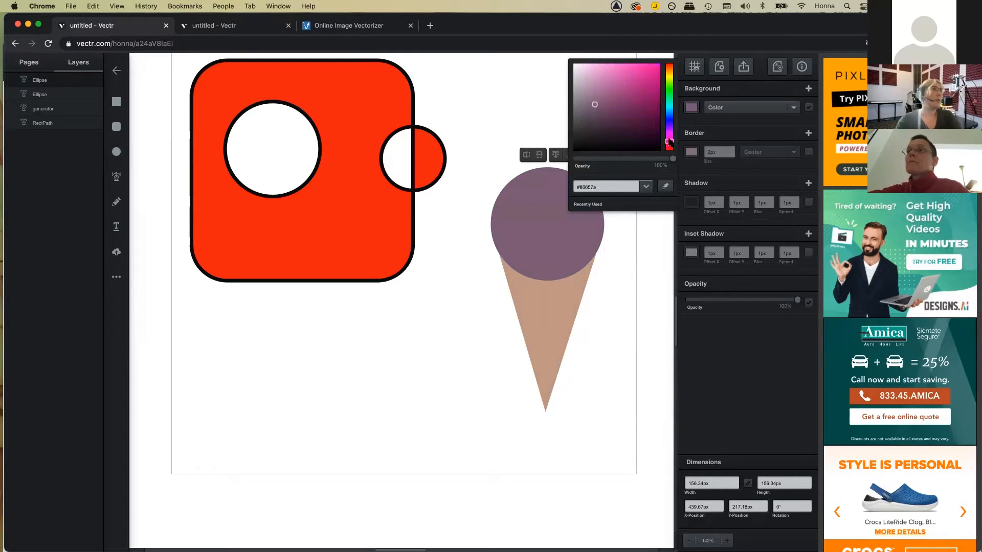
click(605, 69)
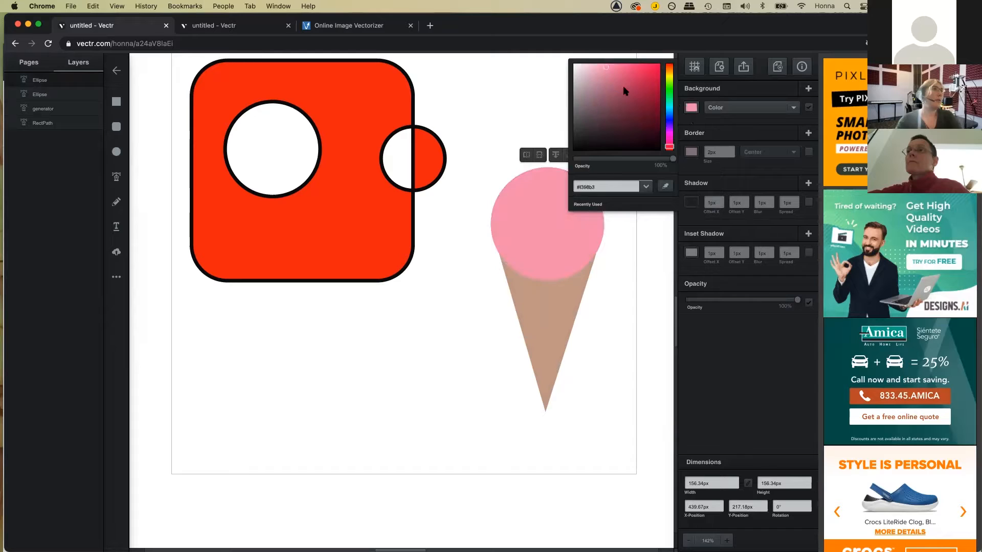
click(533, 79)
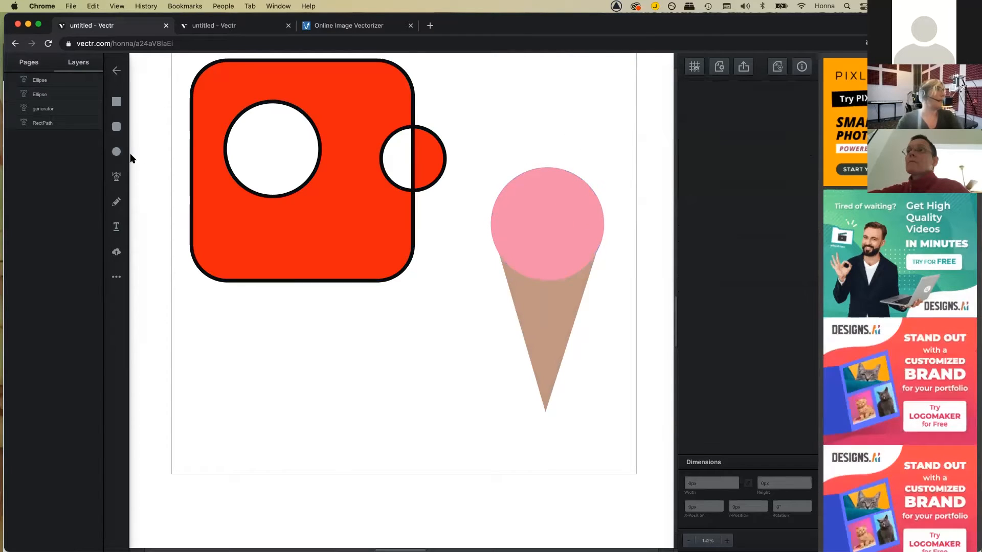
Step: Duplicate the pink scoop, move the copy up, and colour it dark brown
click(539, 223)
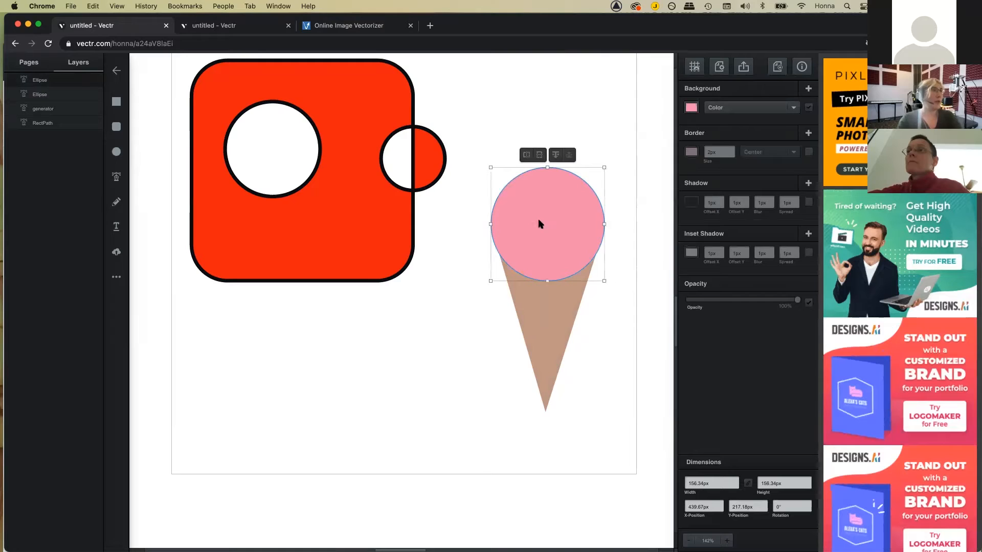
right_click(540, 224)
click(553, 243)
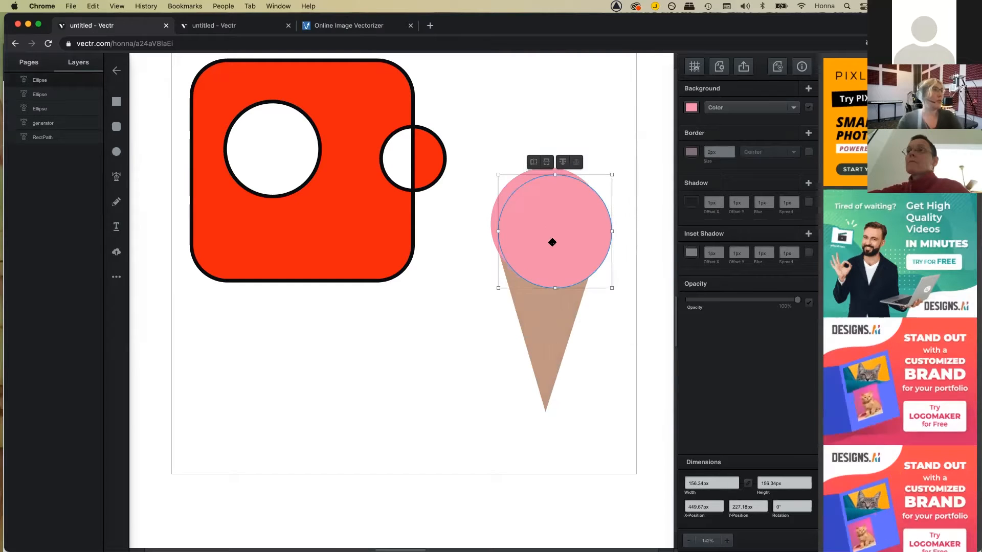
drag(561, 222, 553, 171)
click(691, 108)
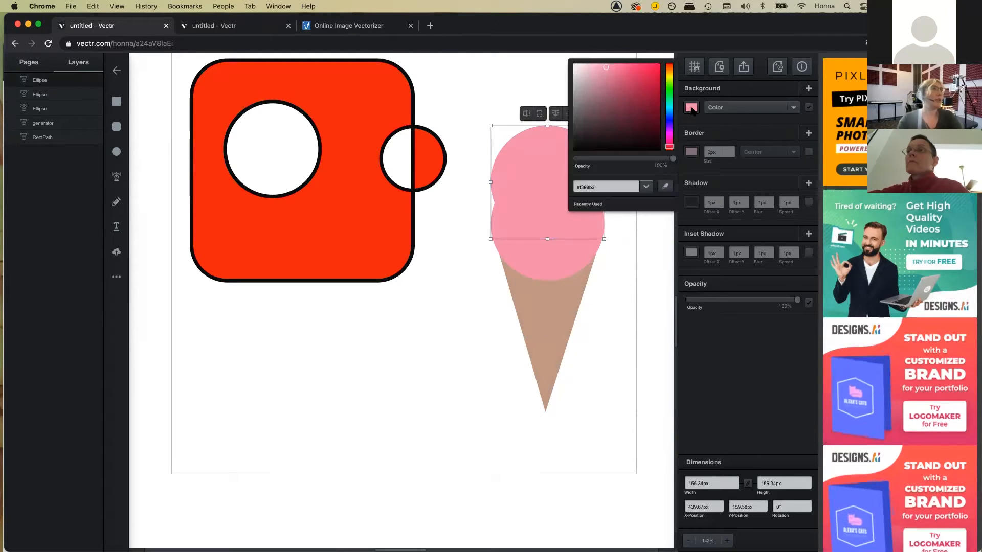
click(604, 113)
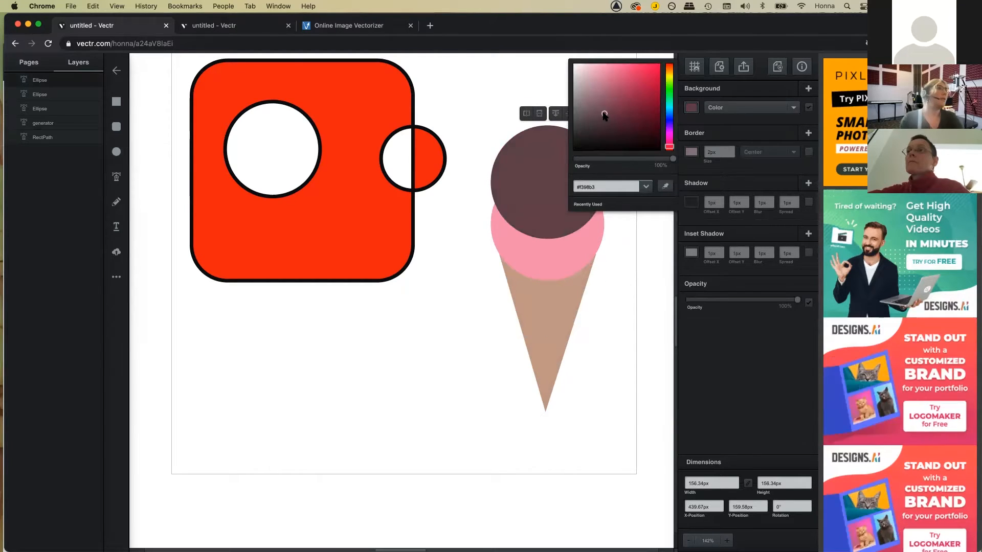
click(631, 248)
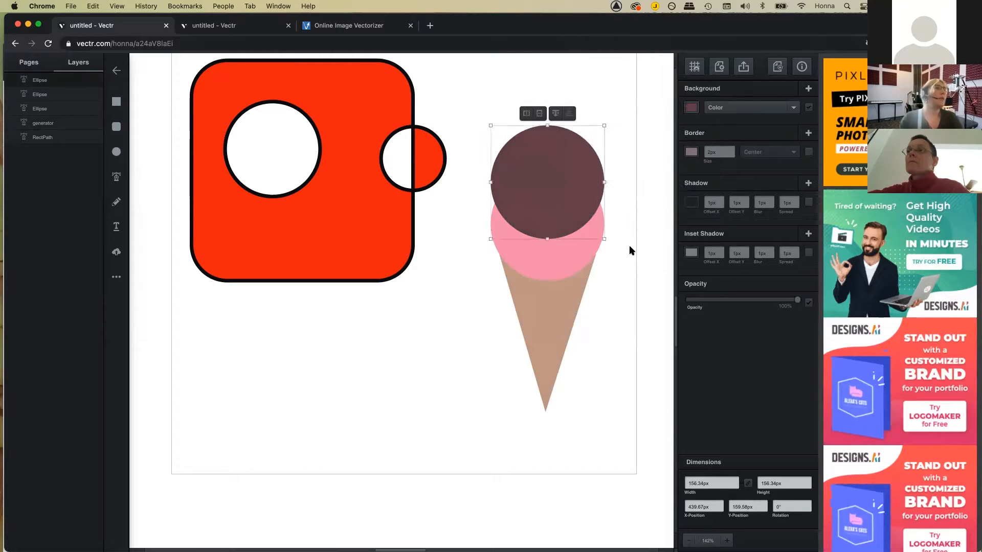
Step: Bring the dark brown scoop in front of the pink one with Send to Front
click(578, 183)
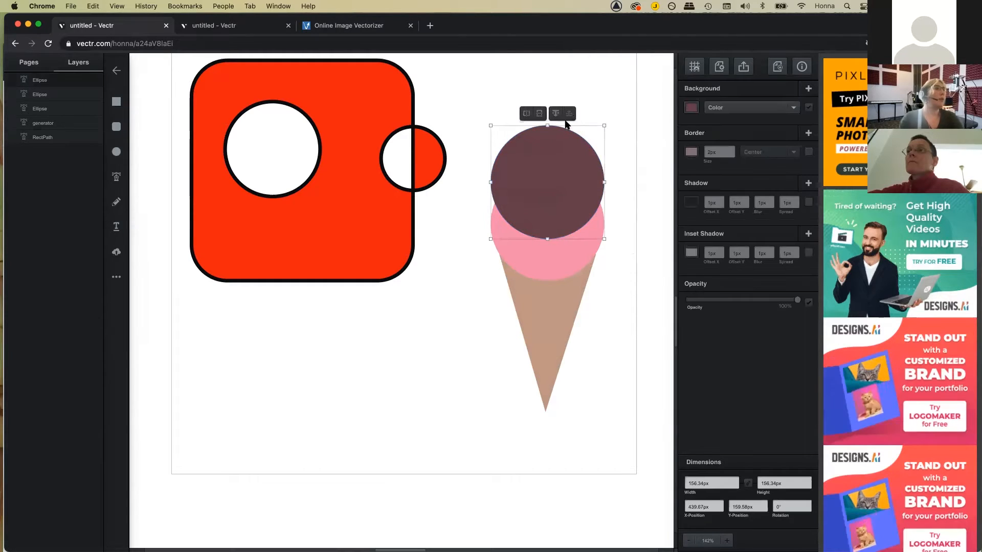
click(558, 113)
click(567, 114)
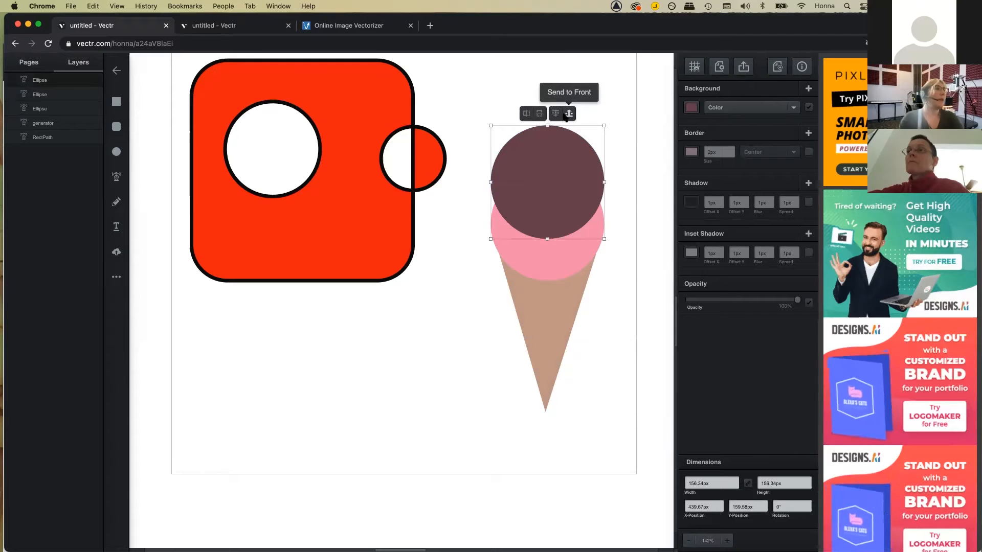
click(629, 138)
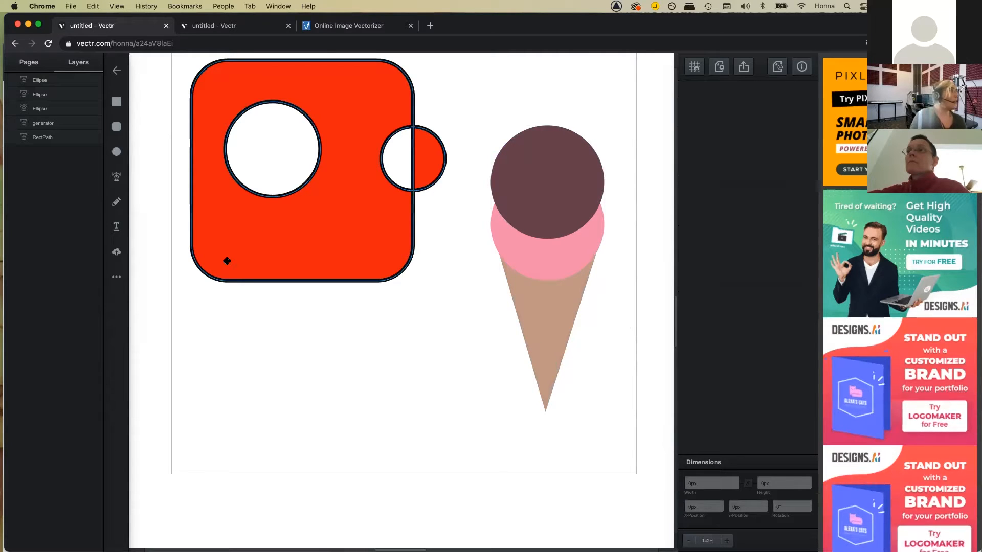
Step: Draw a pink looping scribble with the Pencil below the red square
click(117, 202)
click(227, 335)
mouse_move(247, 361)
mouse_down()
mouse_move(286, 340)
mouse_move(266, 384)
mouse_move(291, 409)
mouse_move(346, 427)
mouse_up()
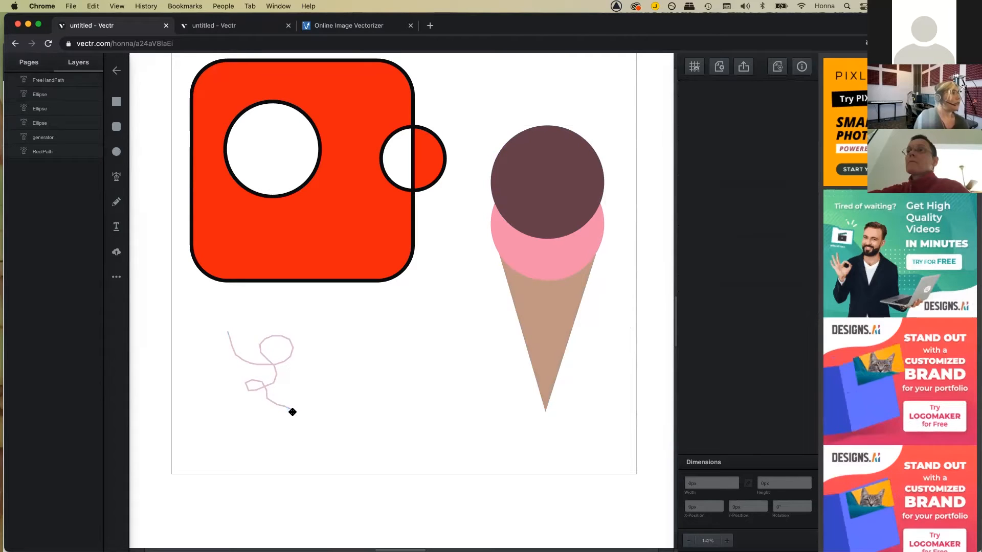
drag(291, 409, 296, 417)
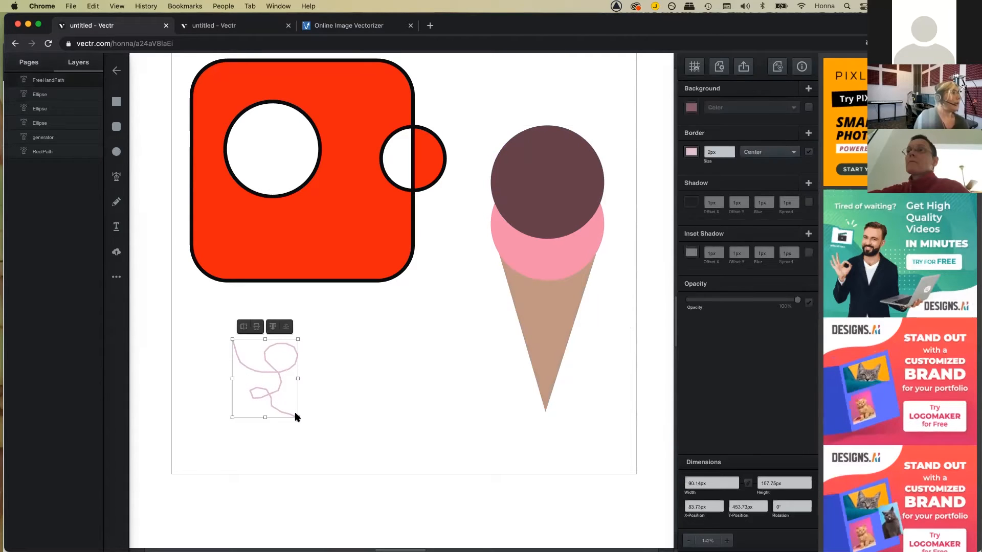
Step: Pull the scribble's start point left and add a long straight segment toward the lower right
double_click(269, 351)
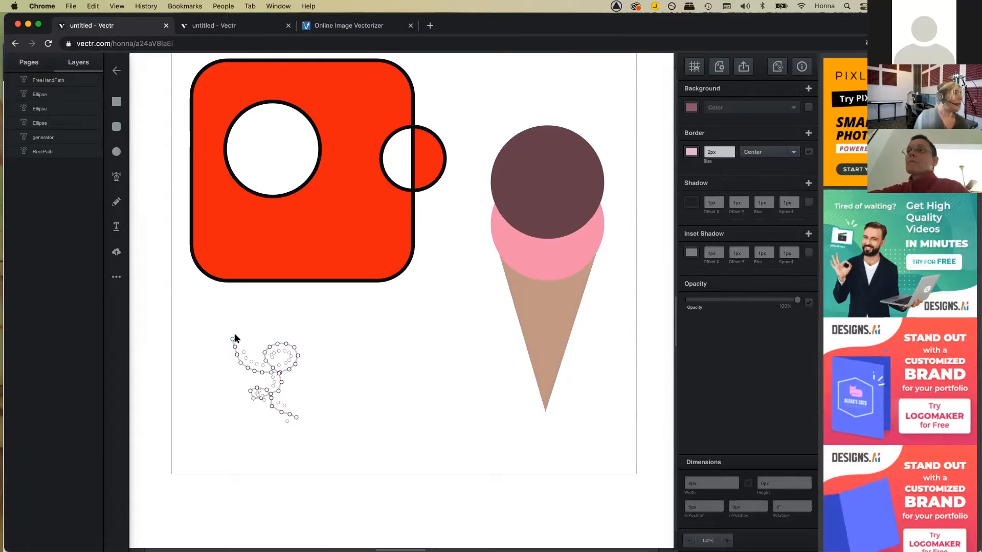
mouse_move(232, 338)
mouse_down()
mouse_move(204, 331)
mouse_move(180, 350)
mouse_move(218, 359)
mouse_up()
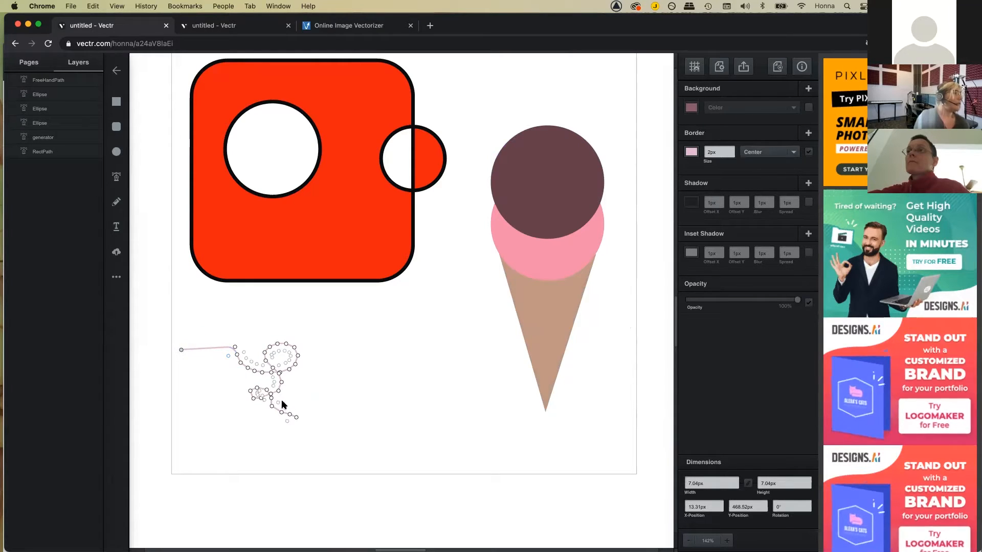
click(379, 417)
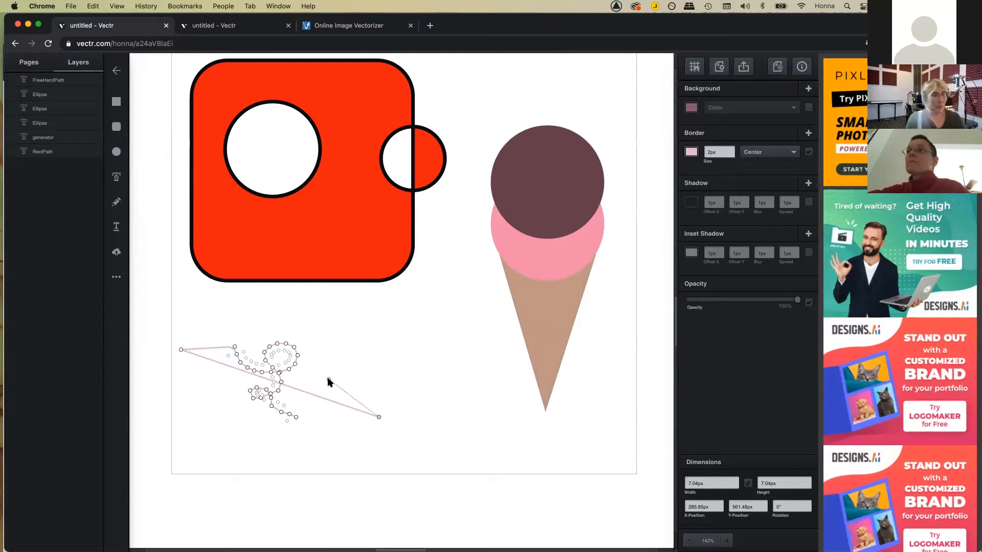
key(Escape)
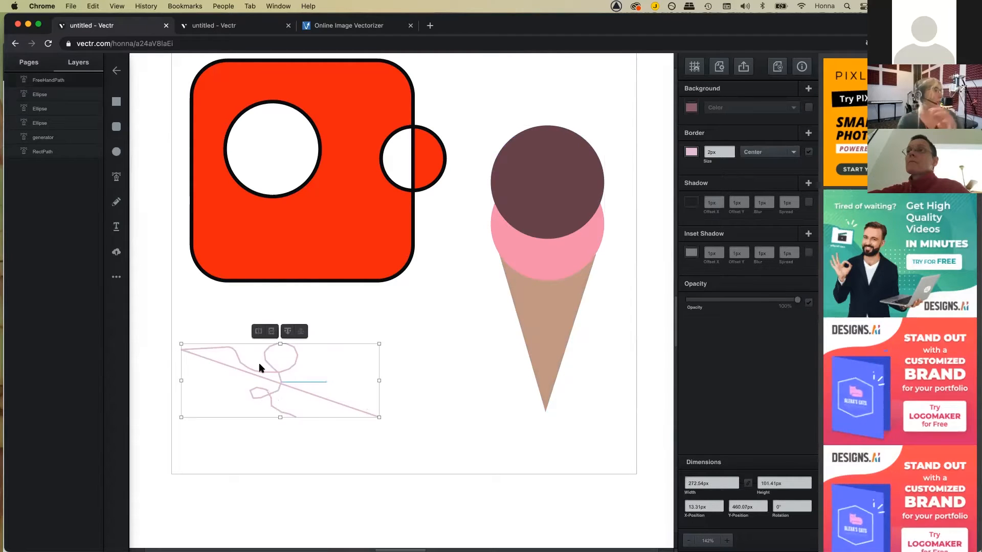
click(115, 176)
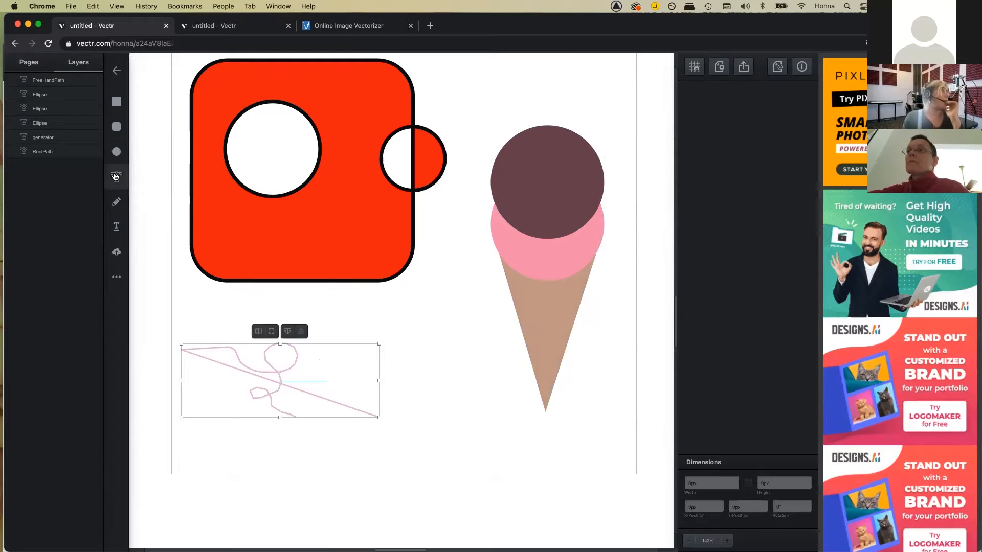
Step: Set the Pen tool's border to black at 4px
click(334, 308)
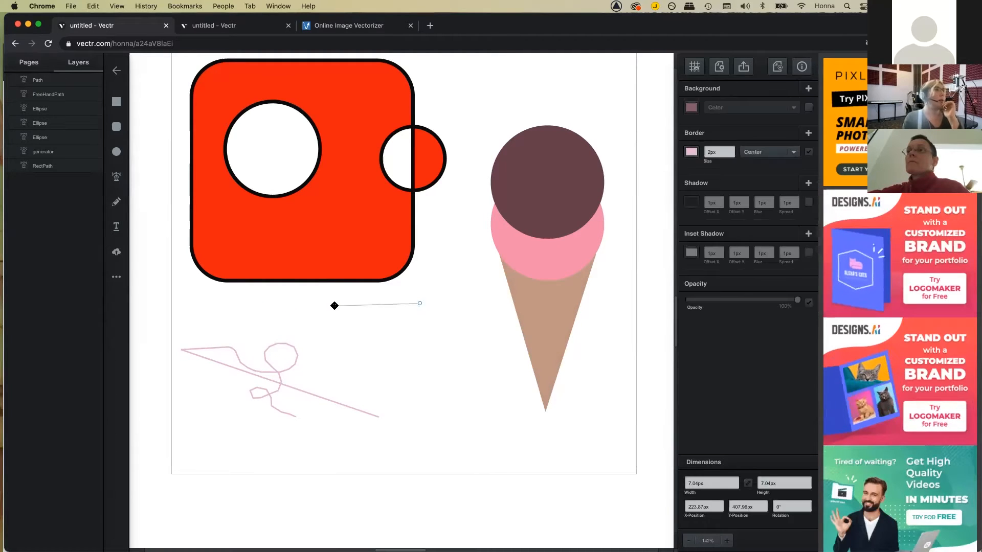
click(692, 151)
click(576, 164)
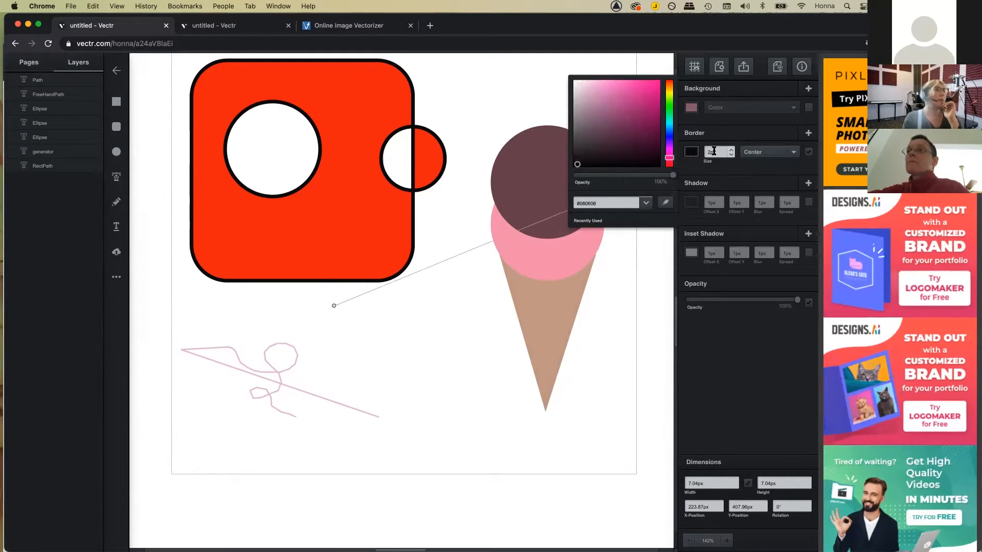
click(729, 151)
click(730, 151)
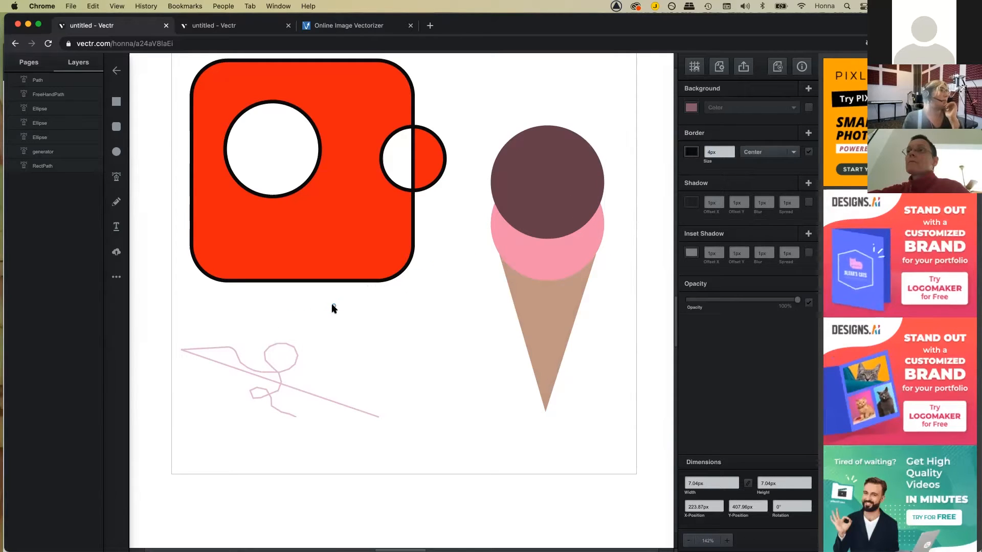
key(Escape)
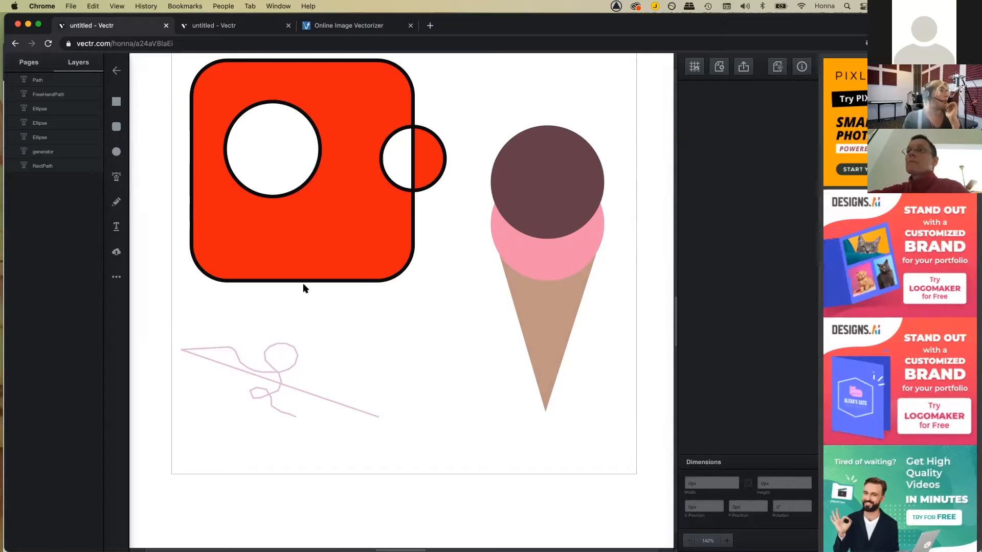
Step: Draw a closed six-point polygon between the scribble and the ice cream cone
click(334, 318)
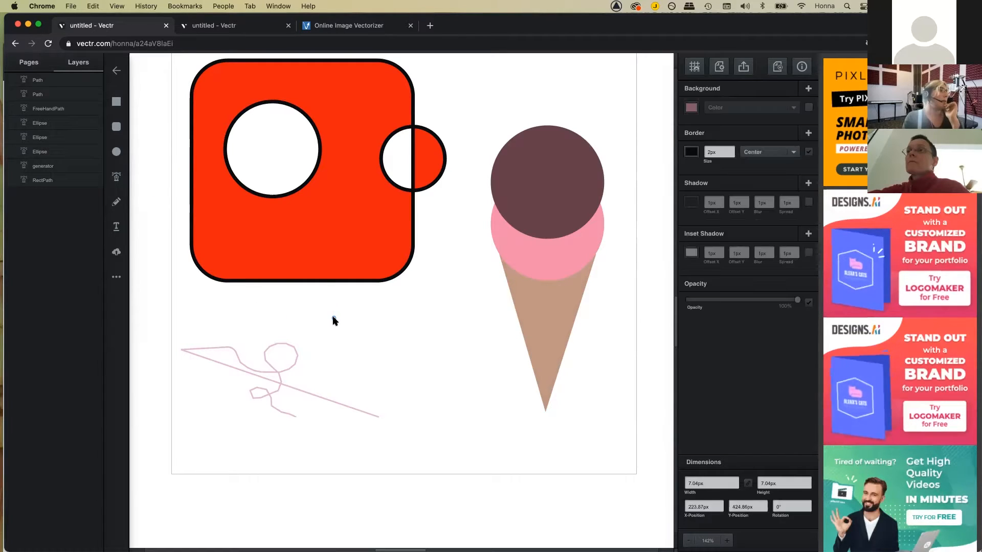
click(396, 341)
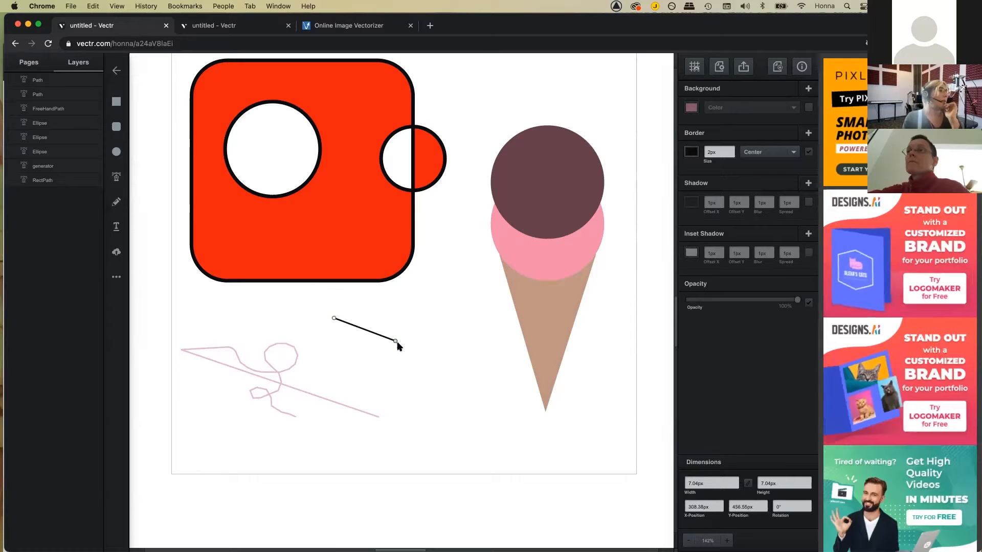
click(407, 388)
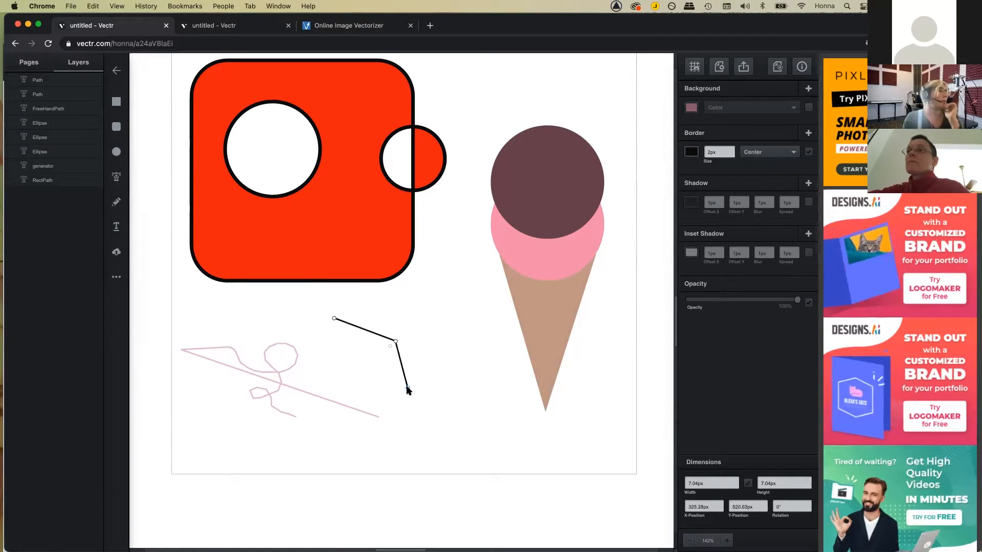
click(452, 406)
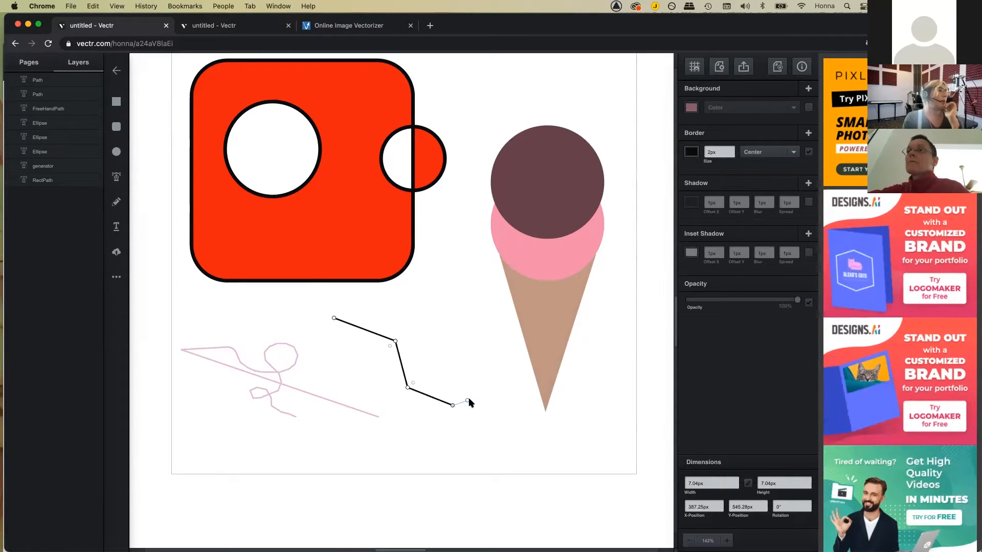
click(480, 361)
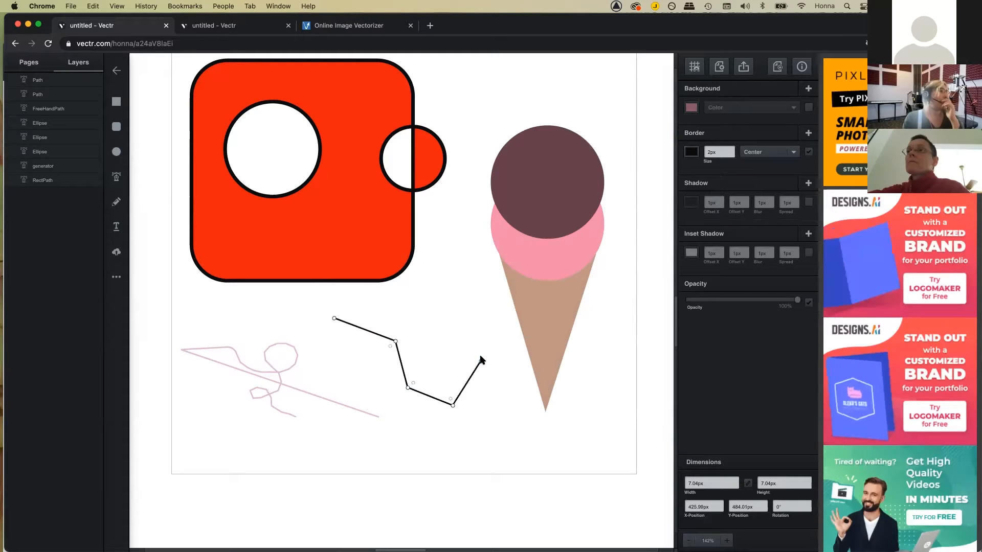
click(445, 316)
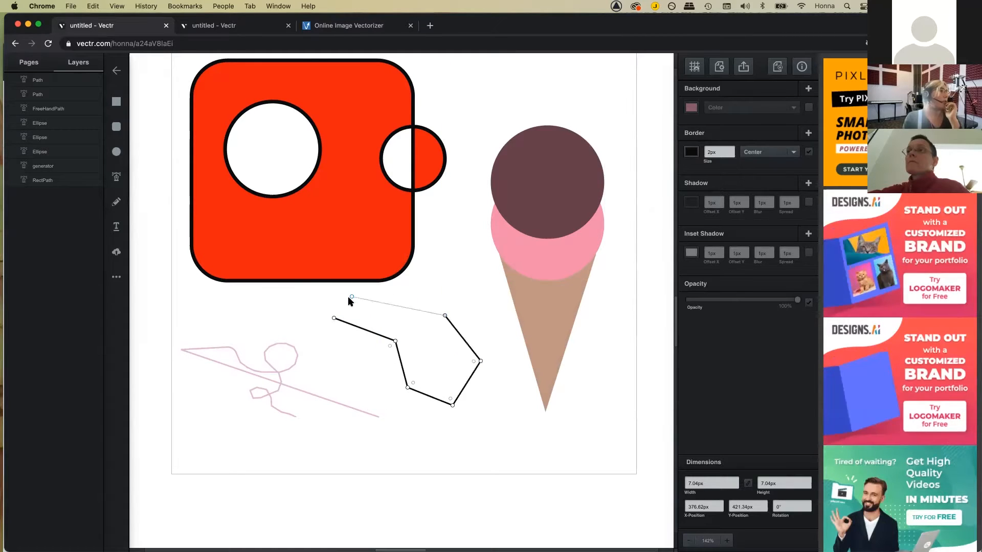
click(333, 318)
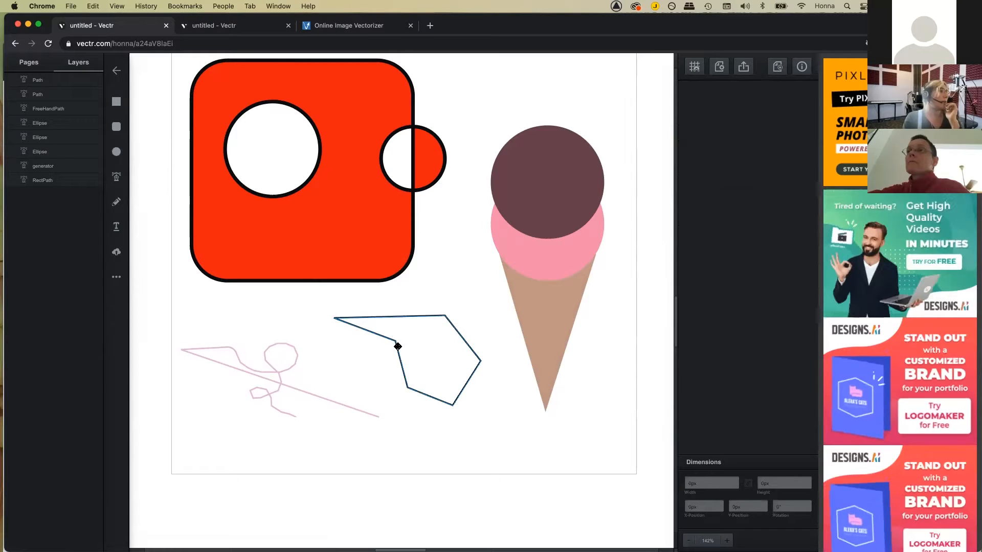
Step: Curve the polygon's right and lower corners into smooth rounded sides
click(400, 362)
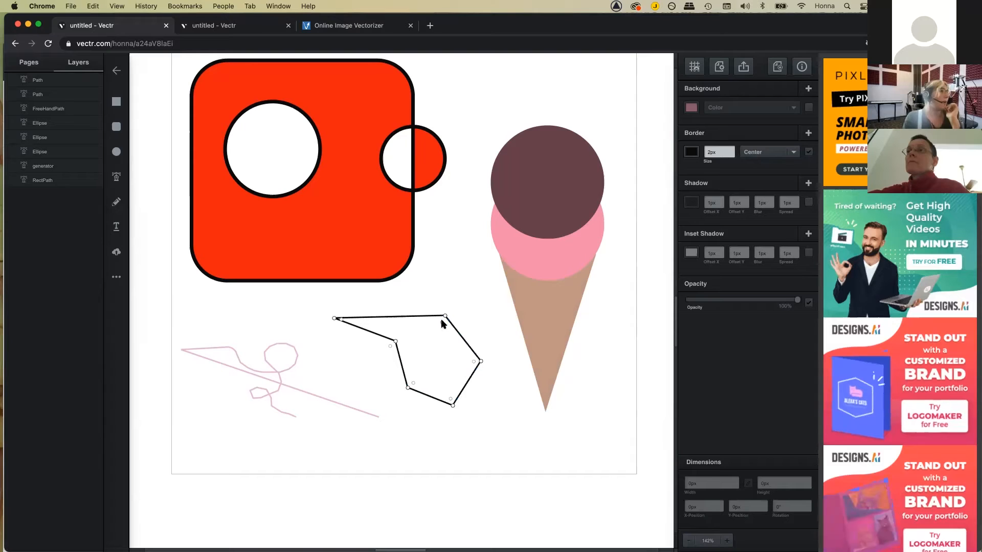
drag(439, 328, 450, 390)
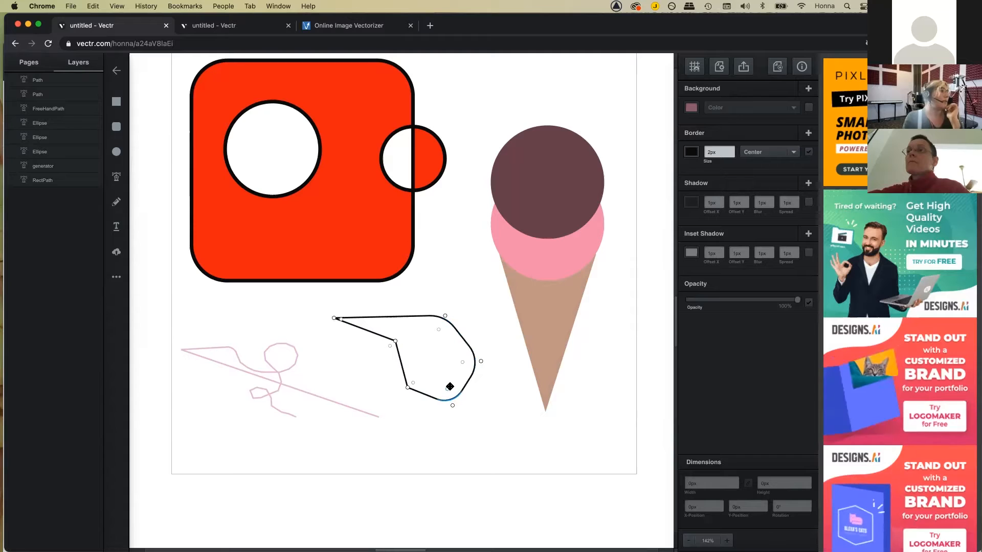
click(412, 380)
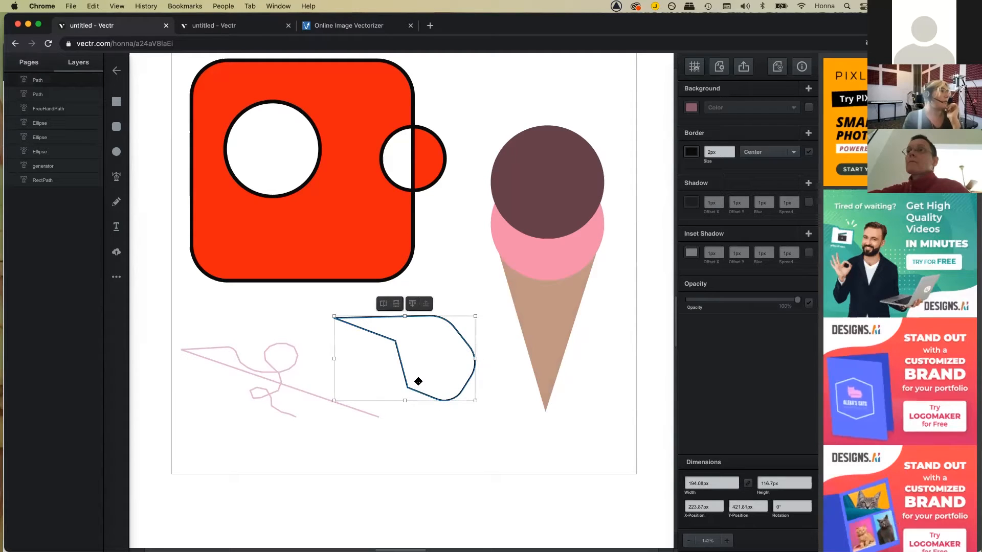
double_click(413, 381)
drag(416, 379, 421, 377)
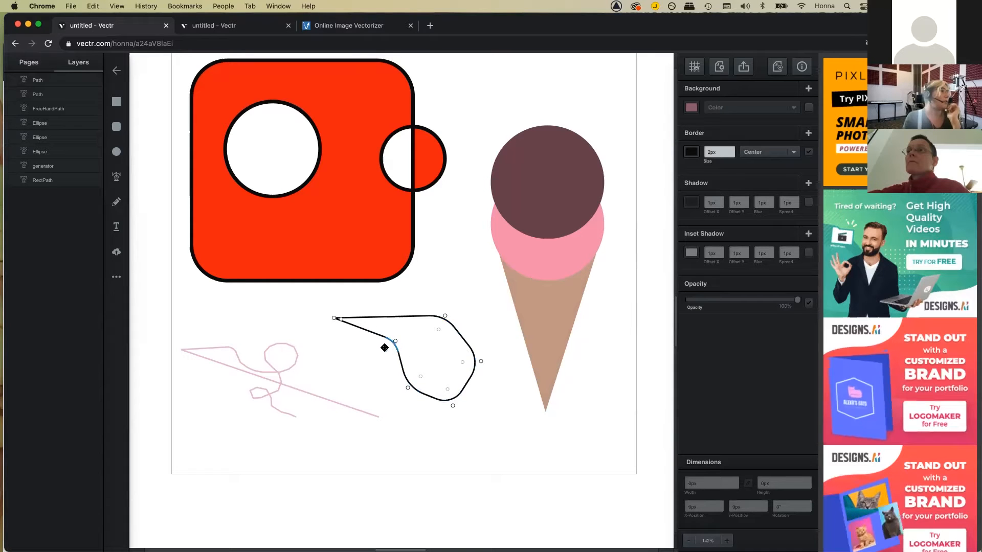
click(405, 309)
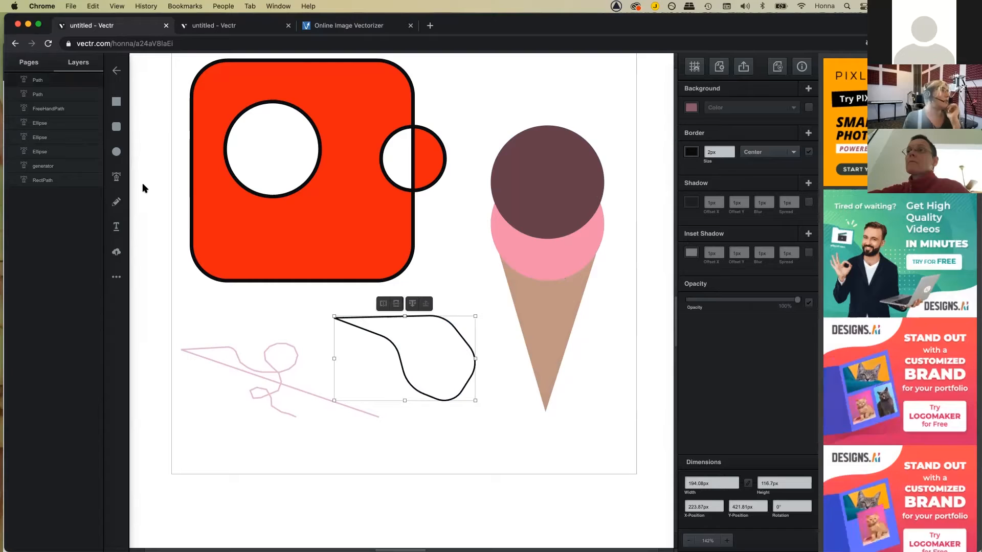
click(455, 286)
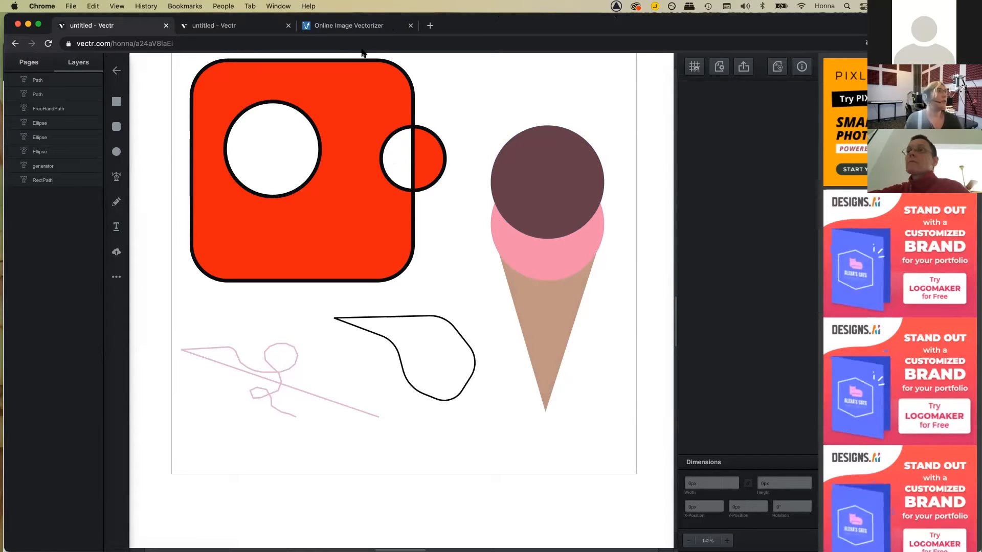
Step: Create a new Vectr file and import the ice cream PNG from Downloads onto its canvas
click(116, 70)
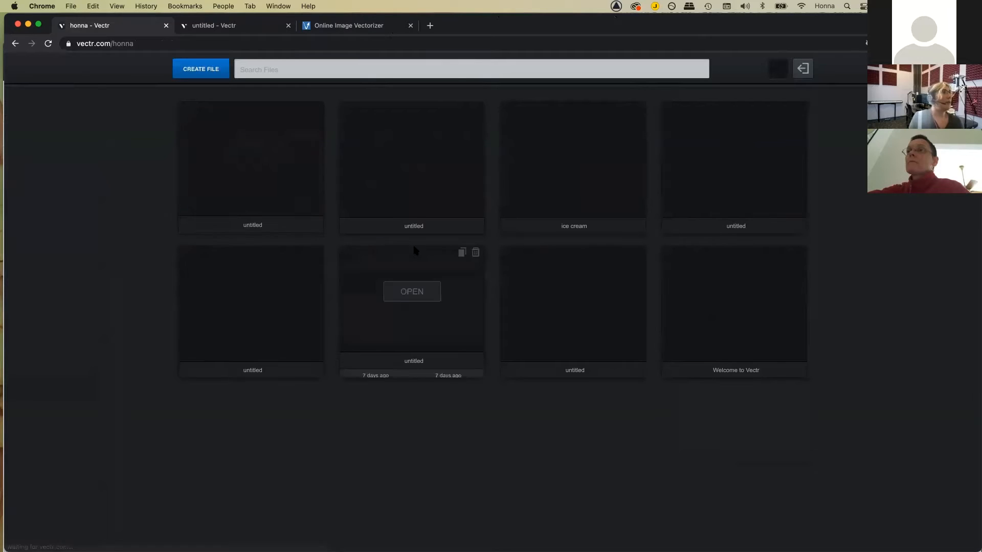
click(206, 70)
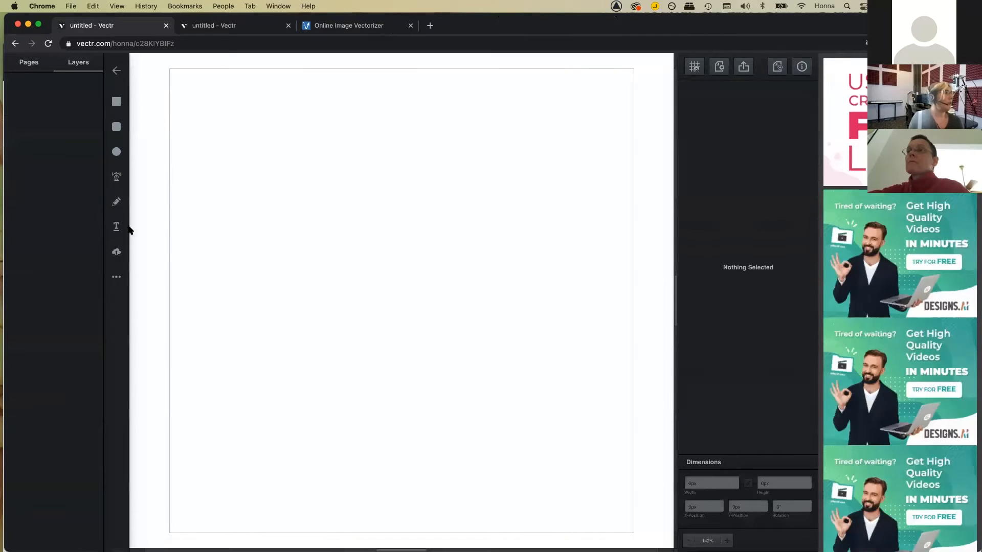
click(117, 254)
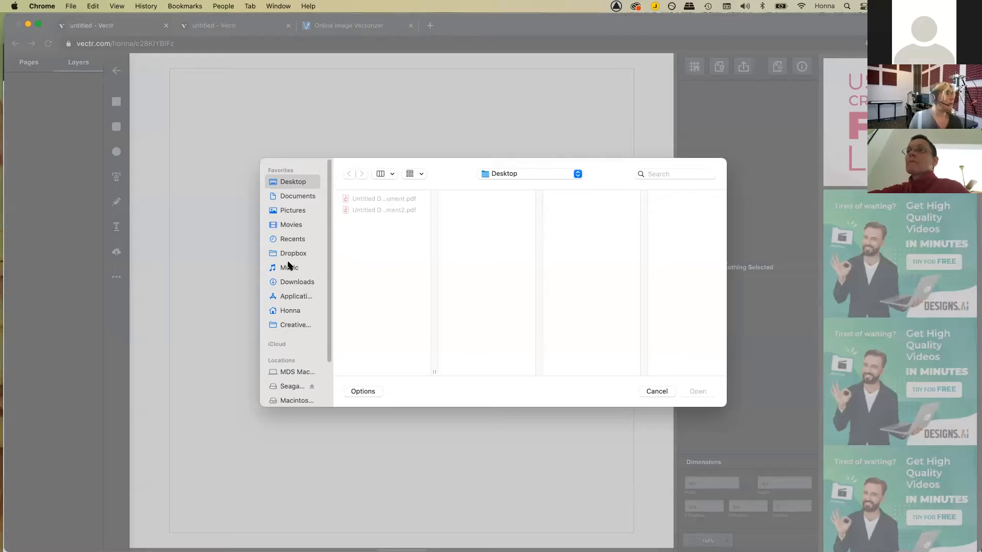
click(289, 284)
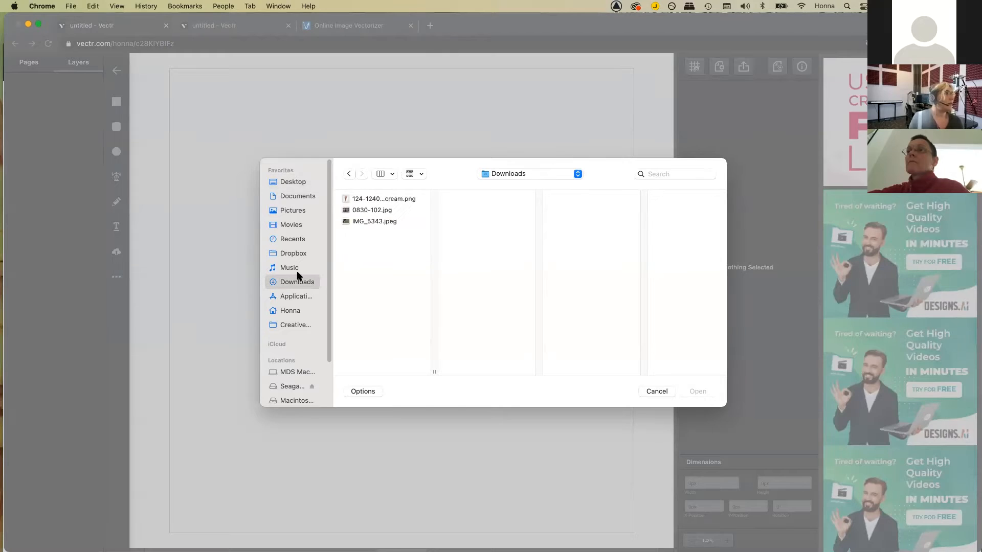
click(378, 199)
click(697, 392)
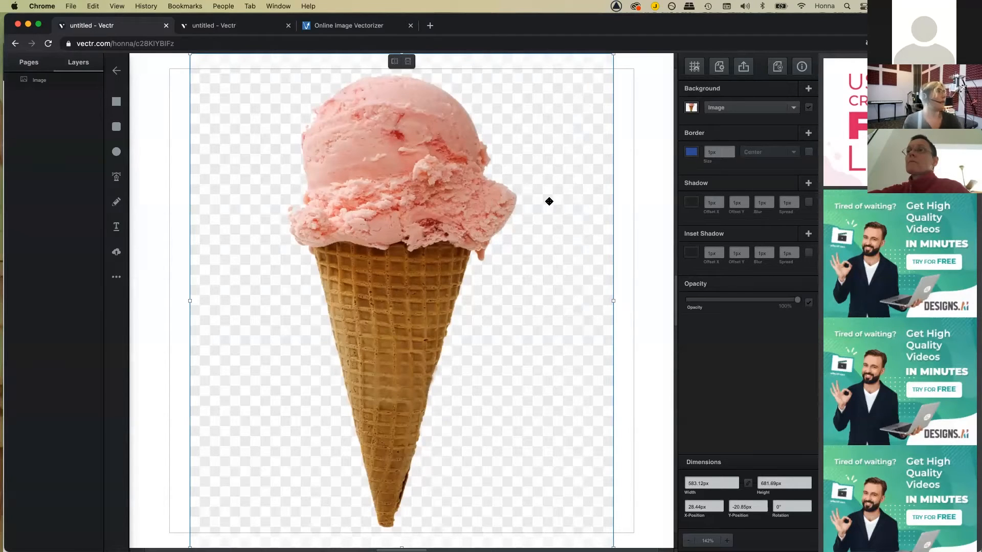
click(117, 177)
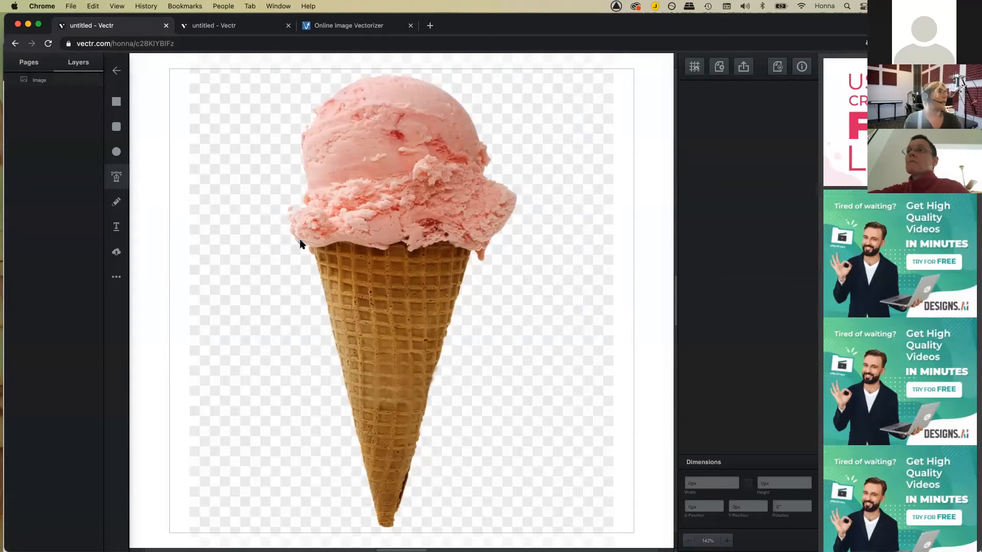
Step: Start a path at the scoop's edge with a light pink #f38fc5 outline, 3px thick
click(310, 248)
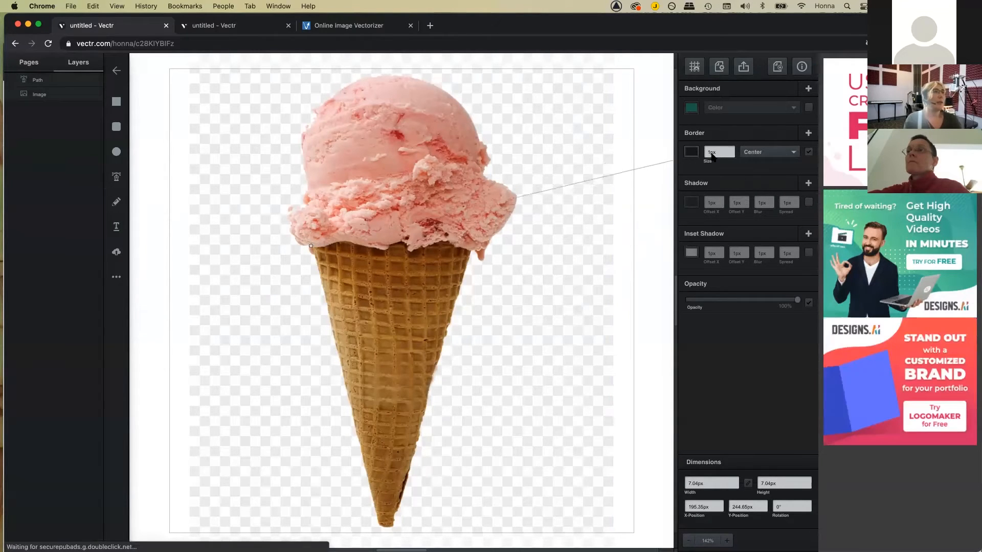
click(692, 152)
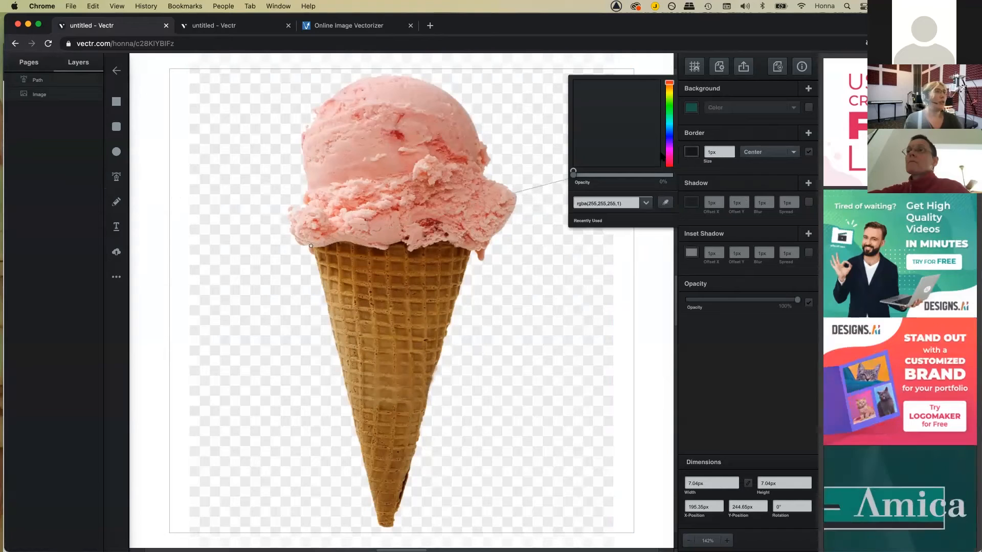
click(669, 160)
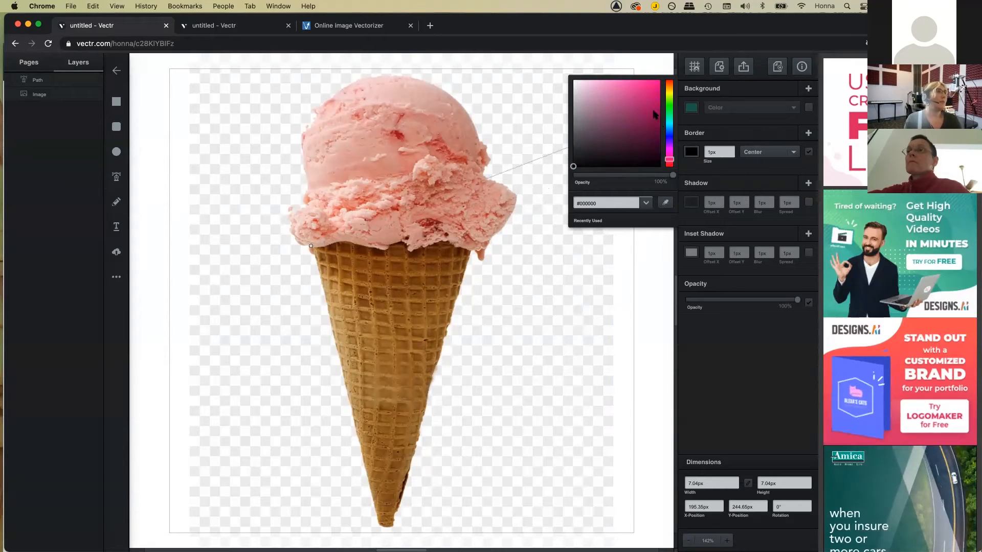
click(609, 84)
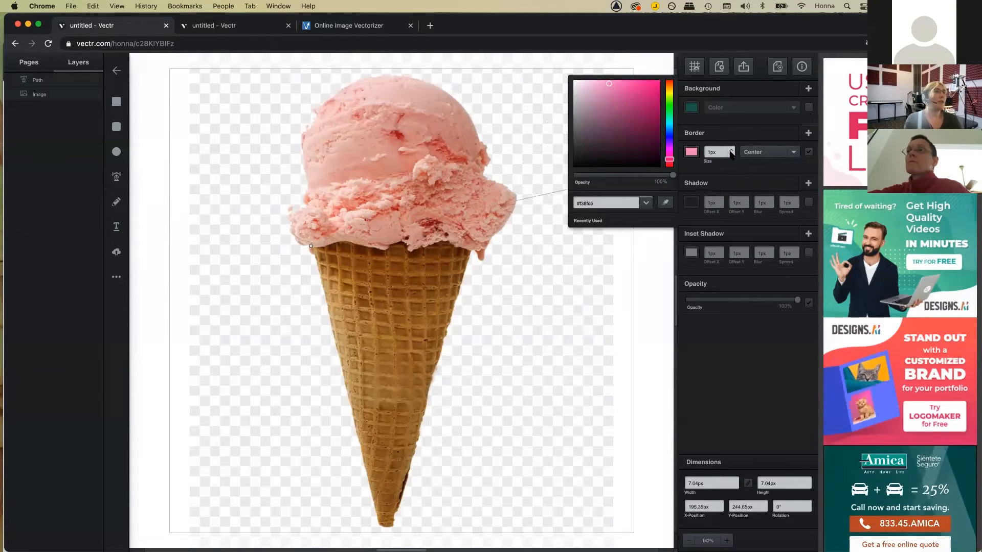
click(731, 154)
click(731, 150)
click(731, 150)
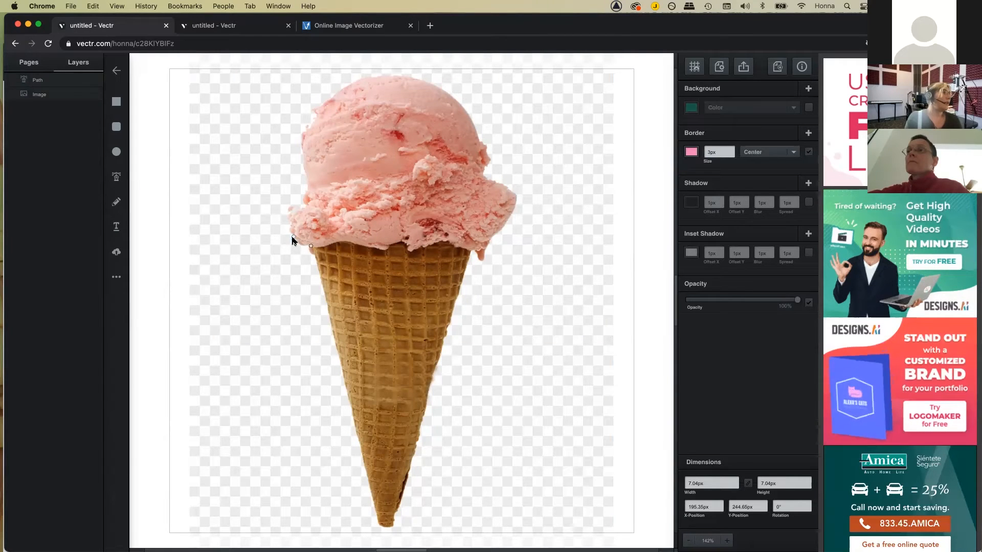
Step: Trace outline points up the scoop's left edge and around its notch to the top-left
click(295, 237)
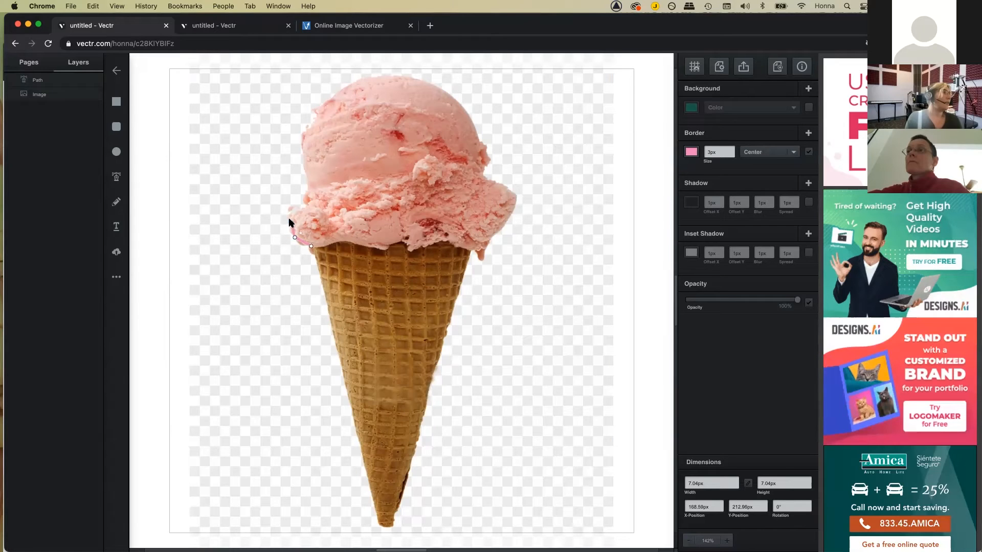
click(292, 223)
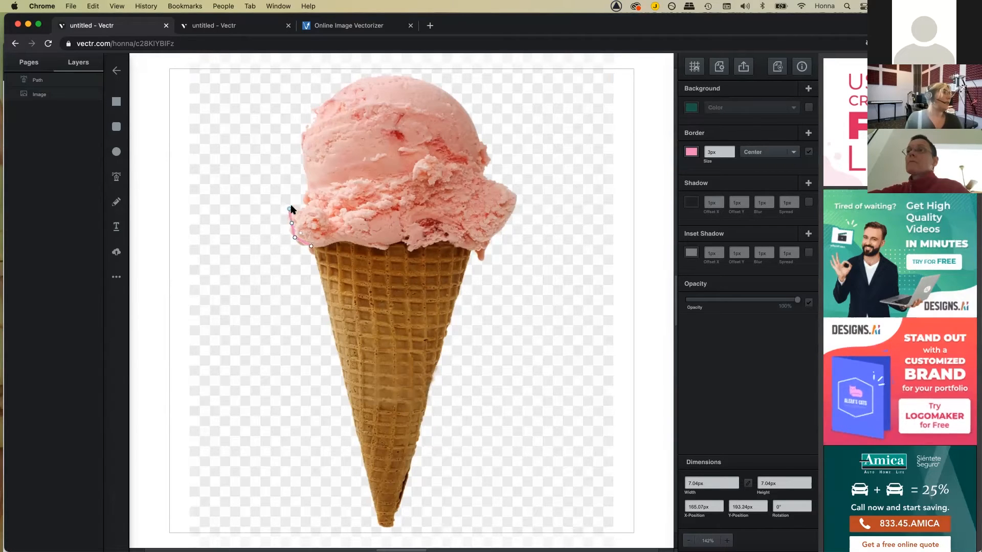
click(289, 209)
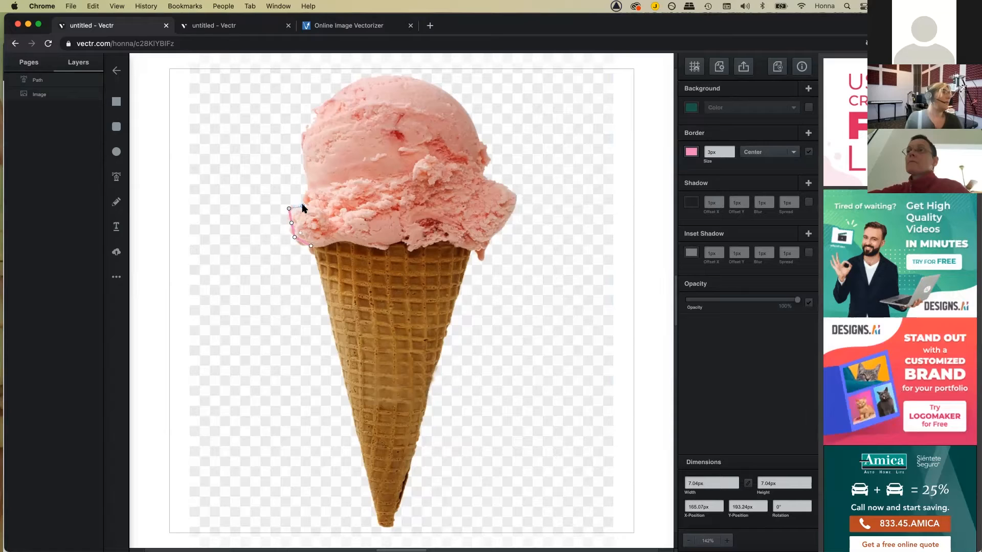
click(299, 205)
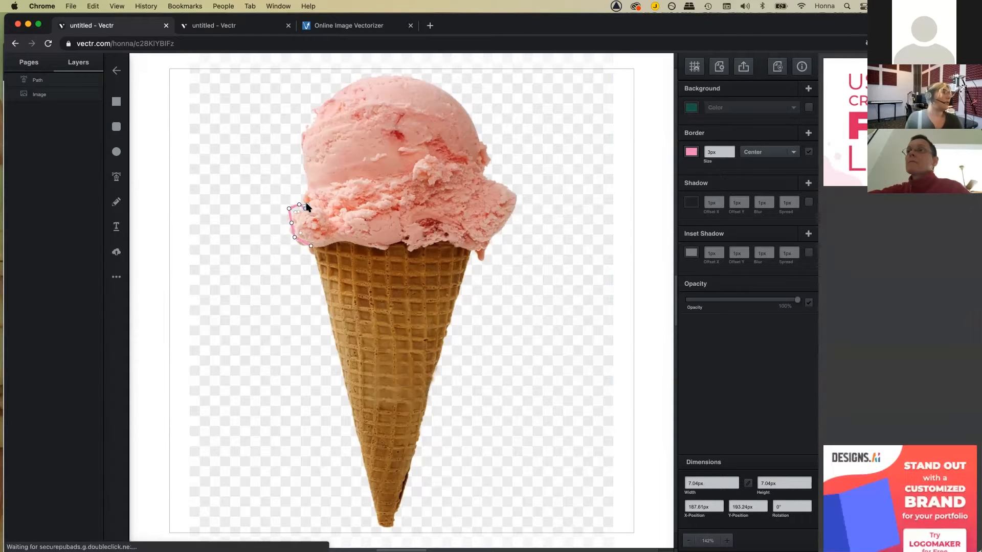
click(308, 200)
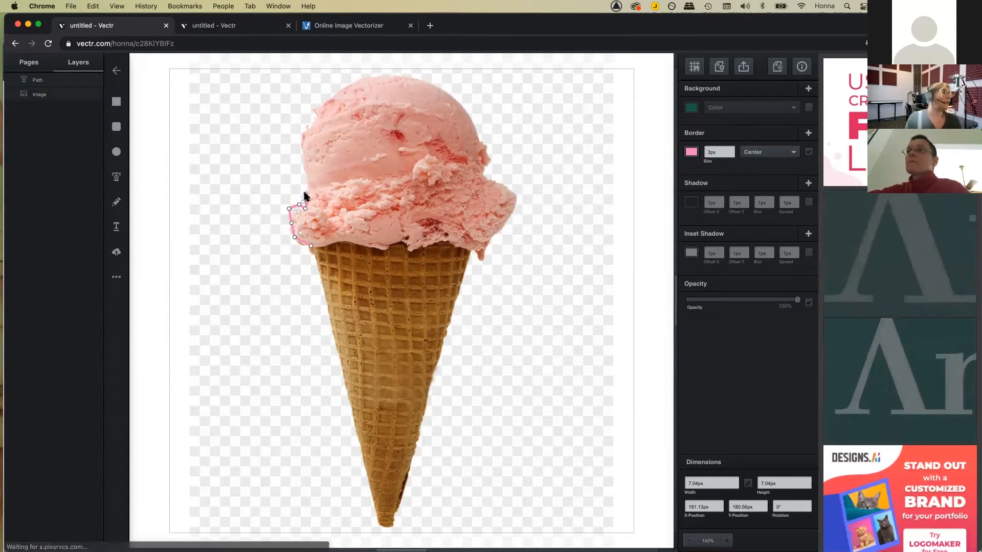
click(302, 193)
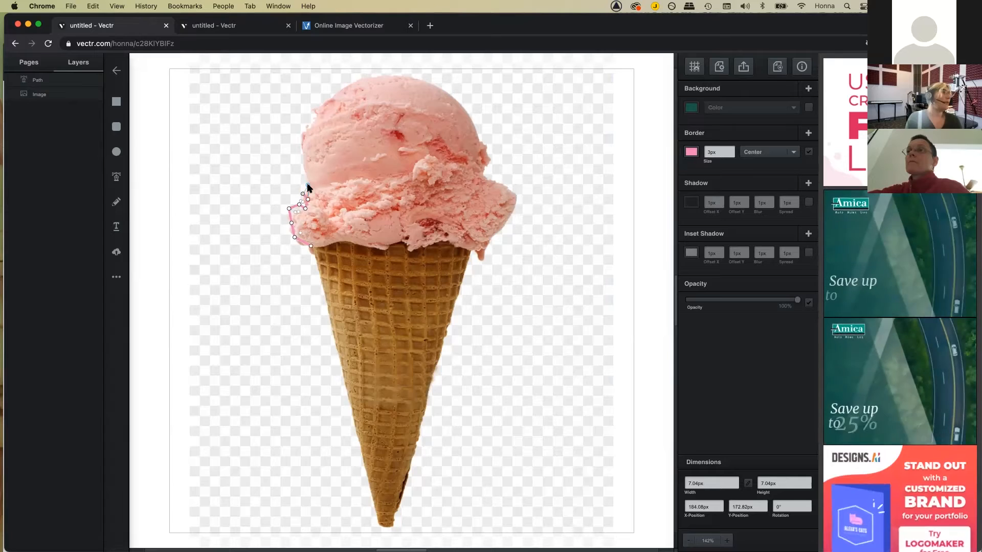
click(310, 183)
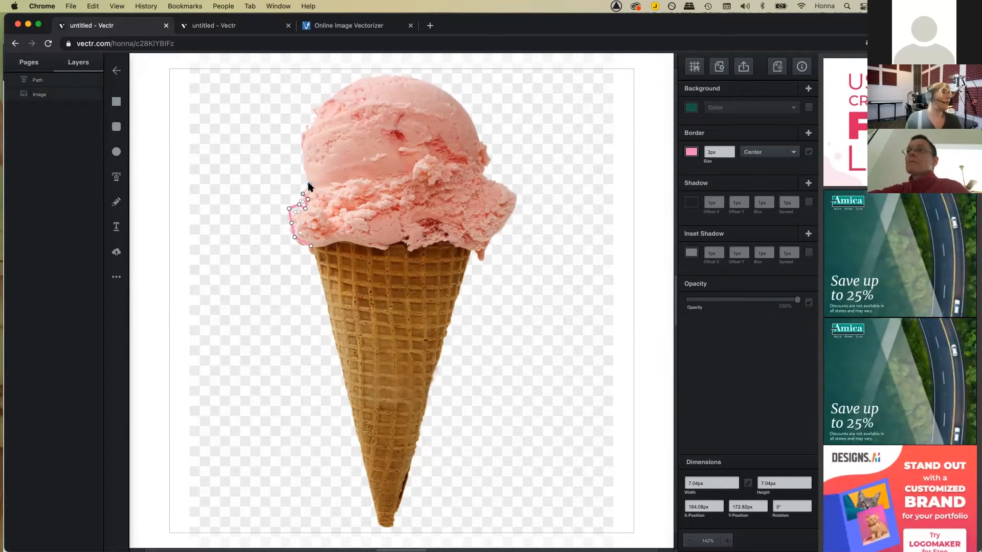
click(301, 151)
click(306, 130)
click(318, 109)
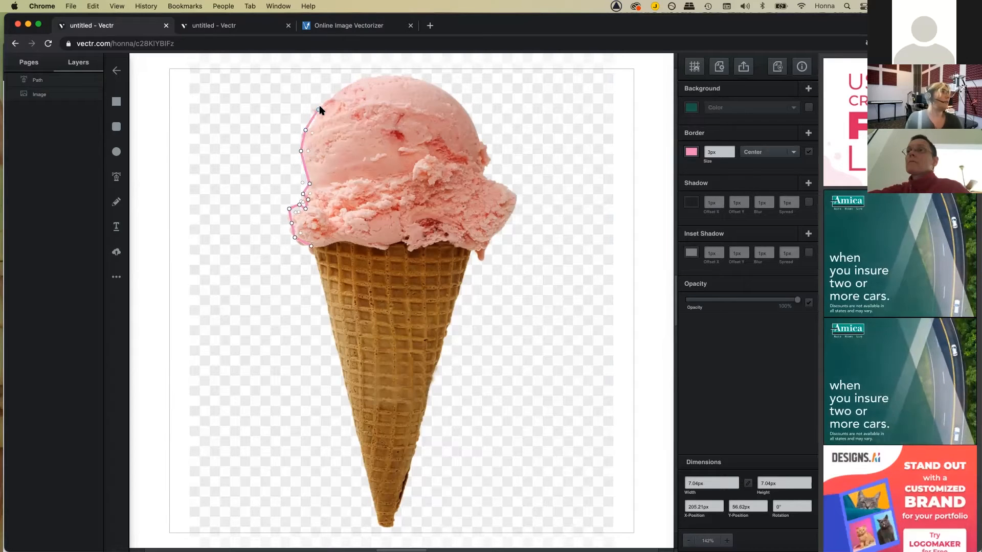
Step: Continue the outline across the scoop's top and down around its right bulge
click(347, 87)
click(376, 75)
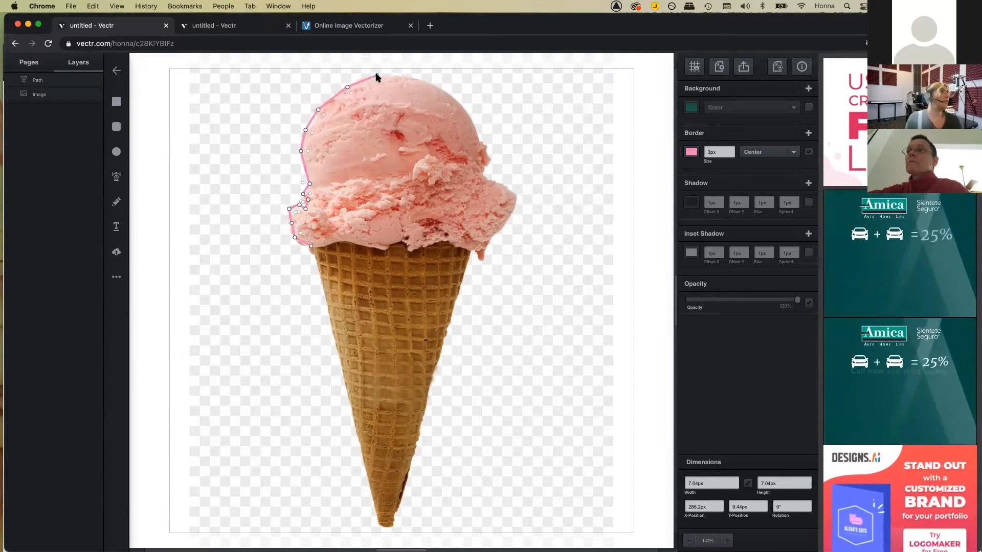
click(402, 75)
click(435, 84)
click(460, 105)
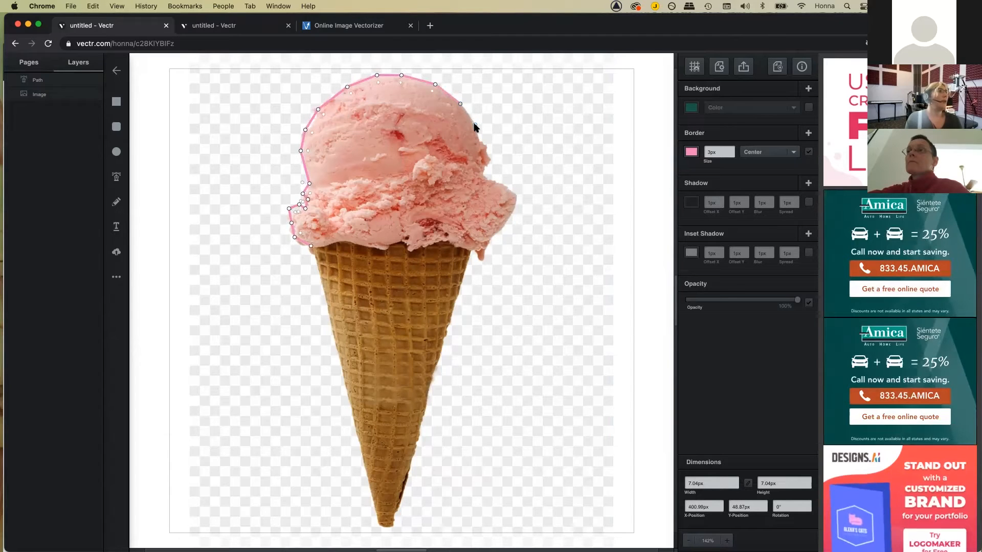
click(475, 126)
click(478, 137)
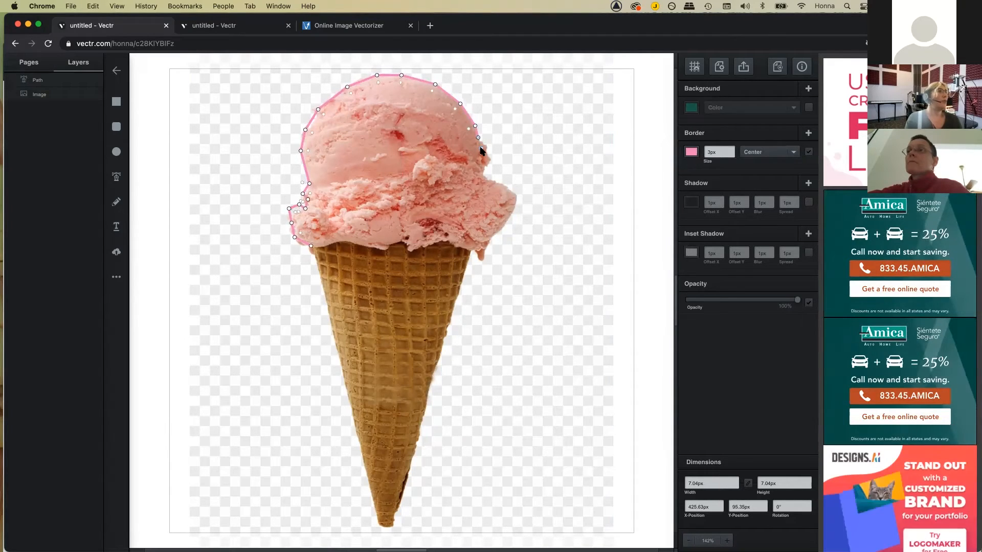
click(481, 173)
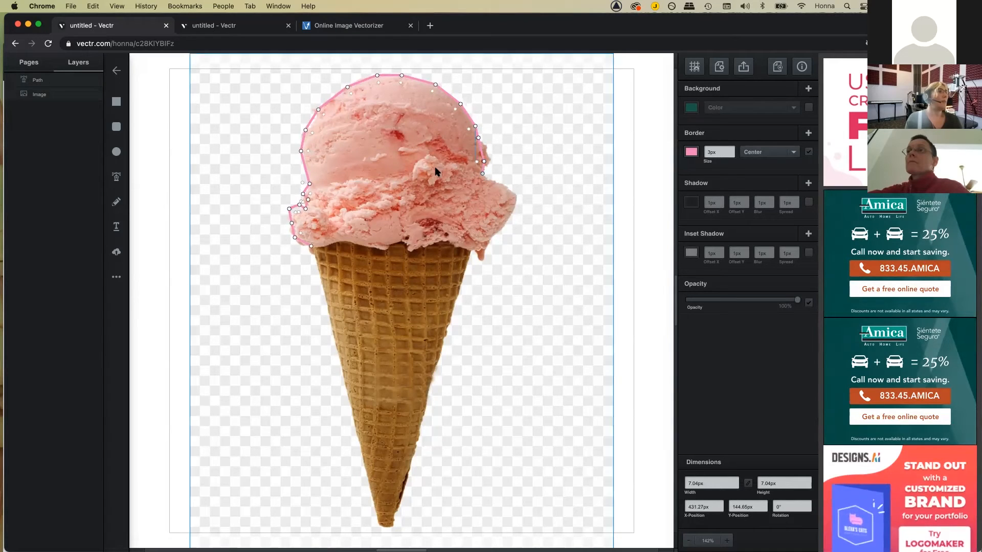
click(508, 189)
click(514, 195)
click(513, 209)
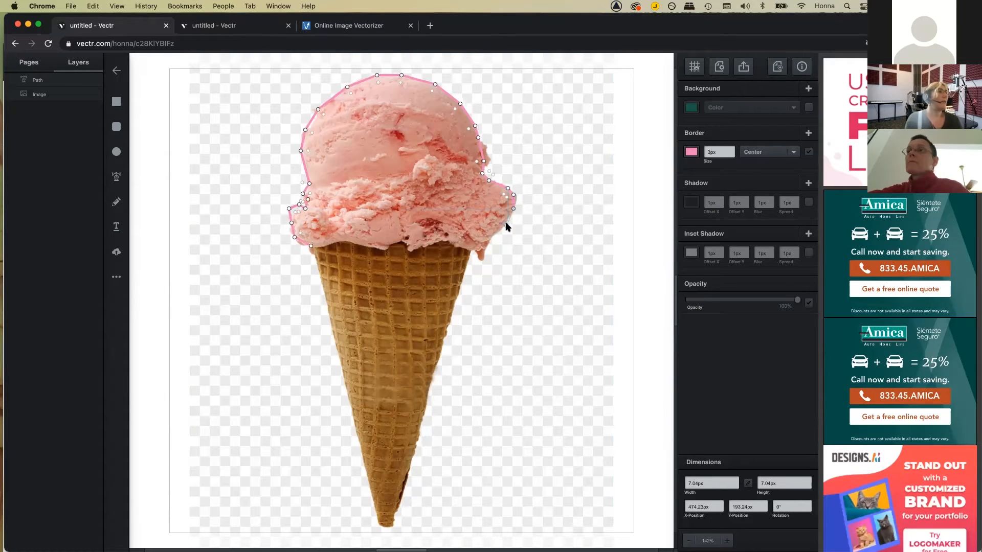
Step: Trace along the scoop's bottom edge and close the path at its starting point
click(505, 228)
click(484, 240)
click(475, 247)
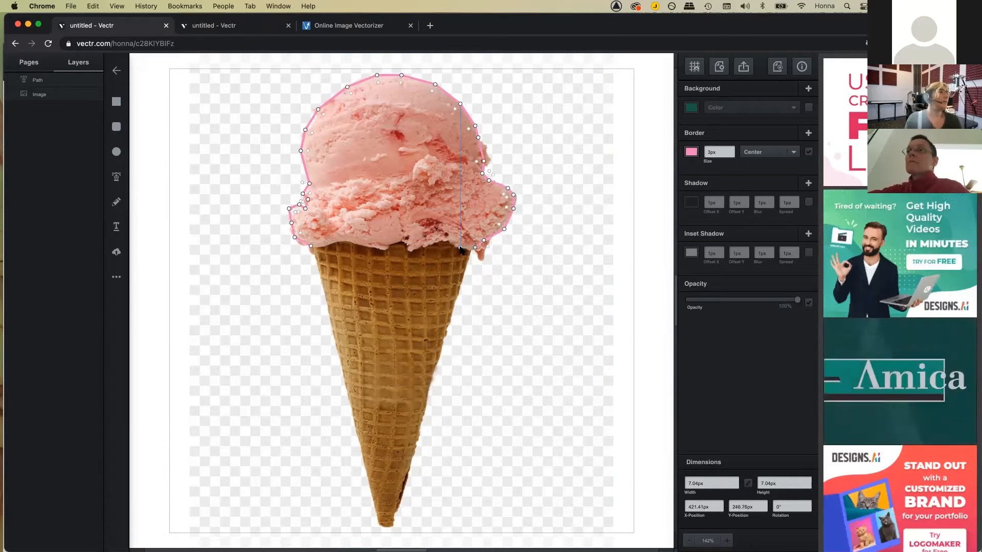
click(460, 248)
click(447, 240)
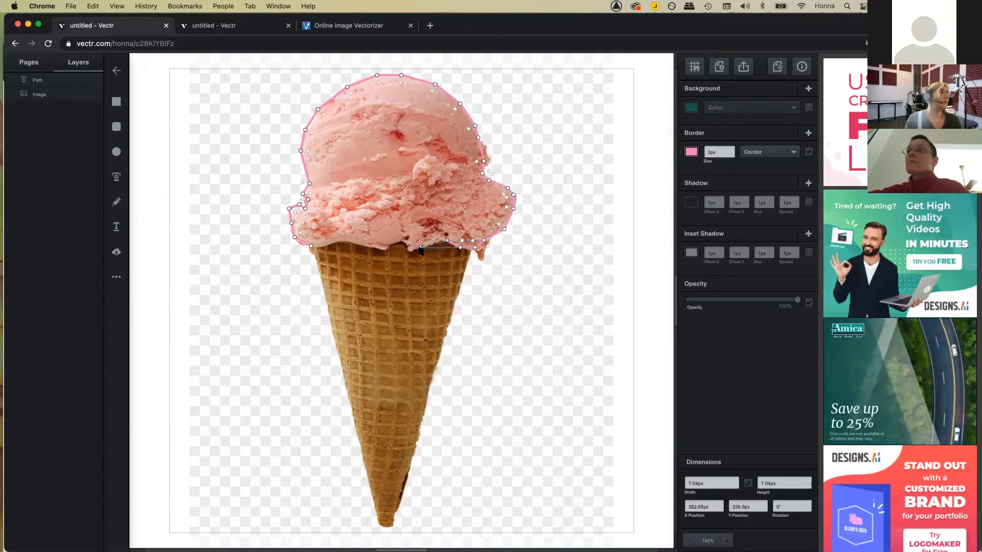
click(409, 251)
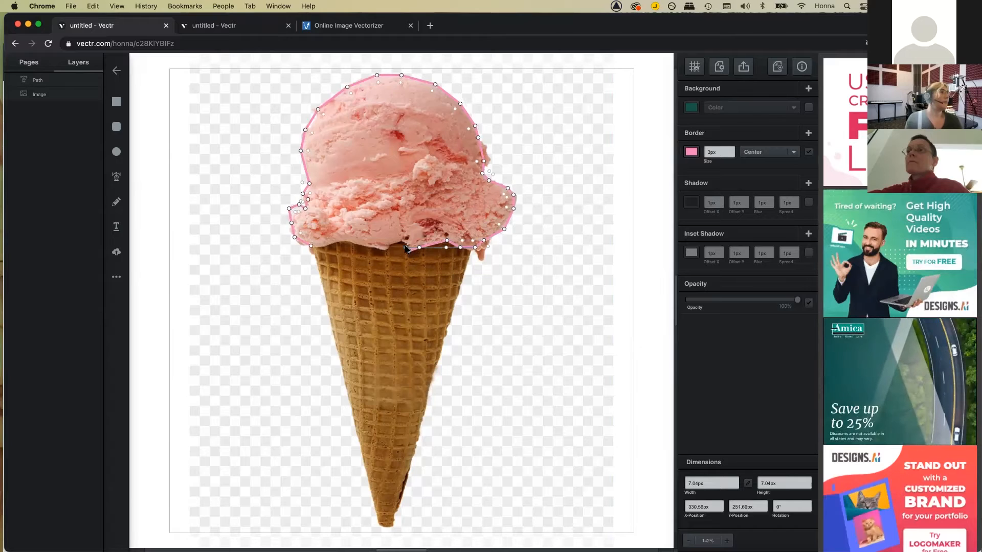
click(392, 245)
click(386, 250)
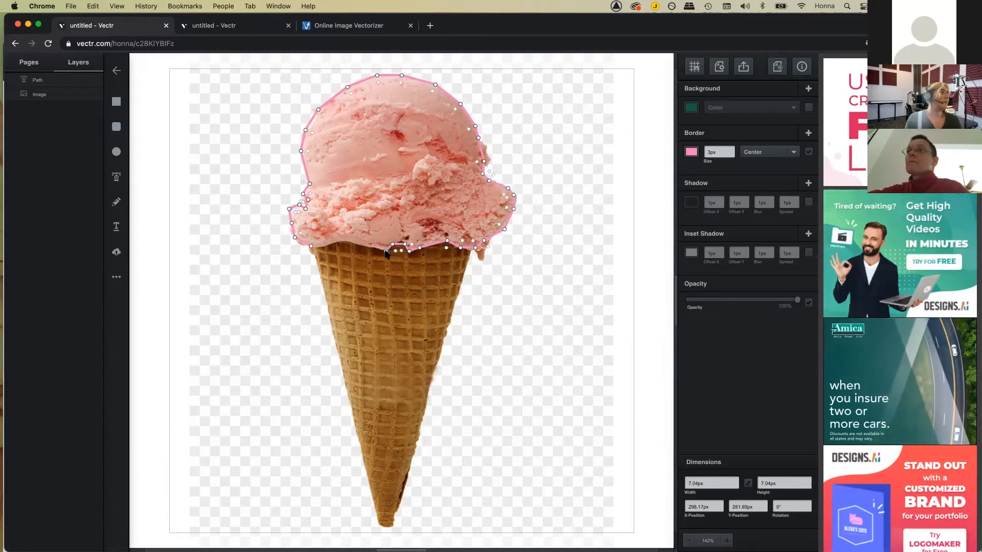
click(346, 243)
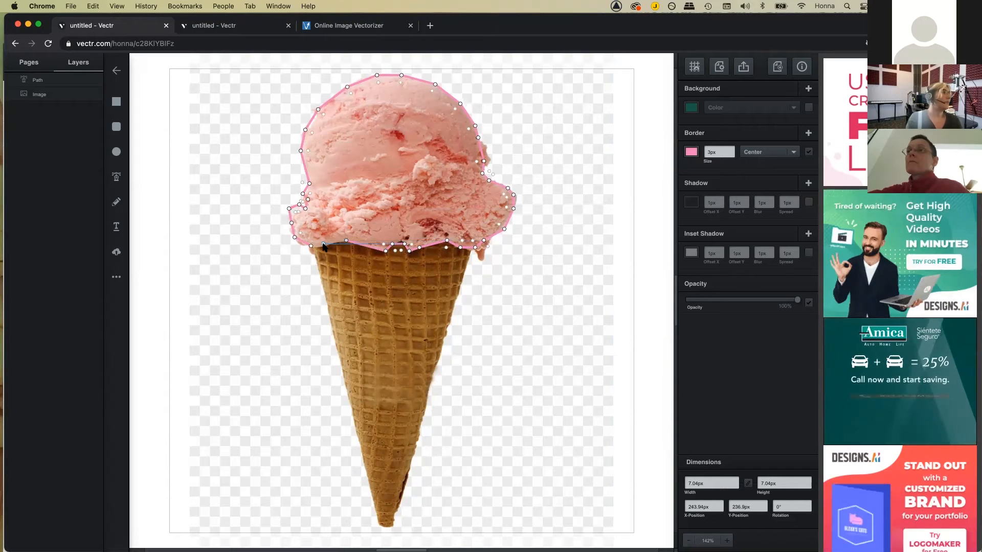
click(323, 244)
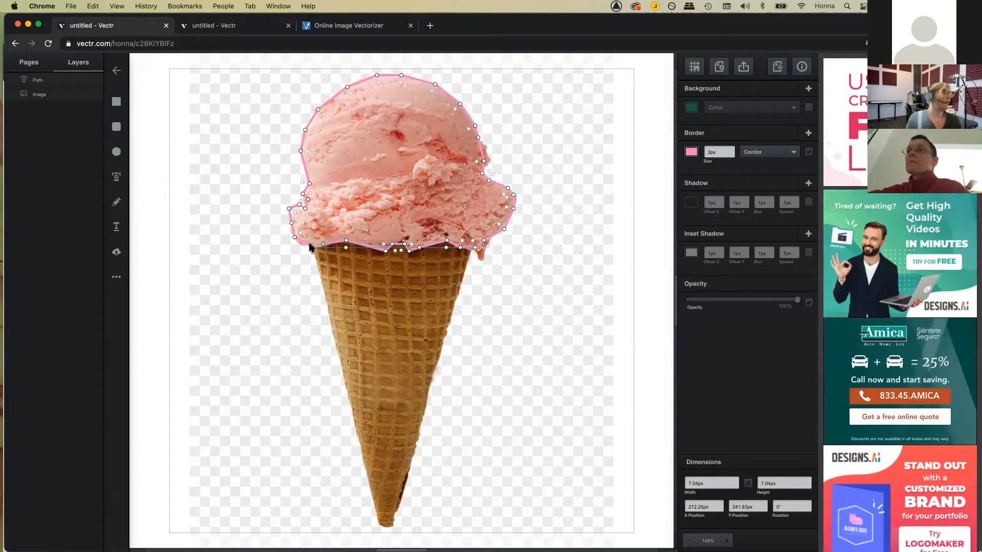
click(310, 247)
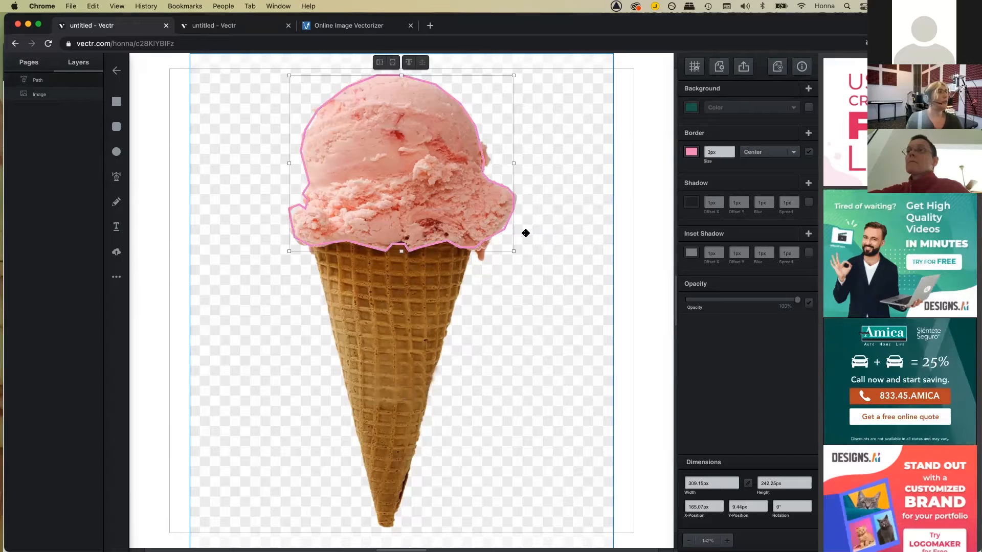
double_click(513, 206)
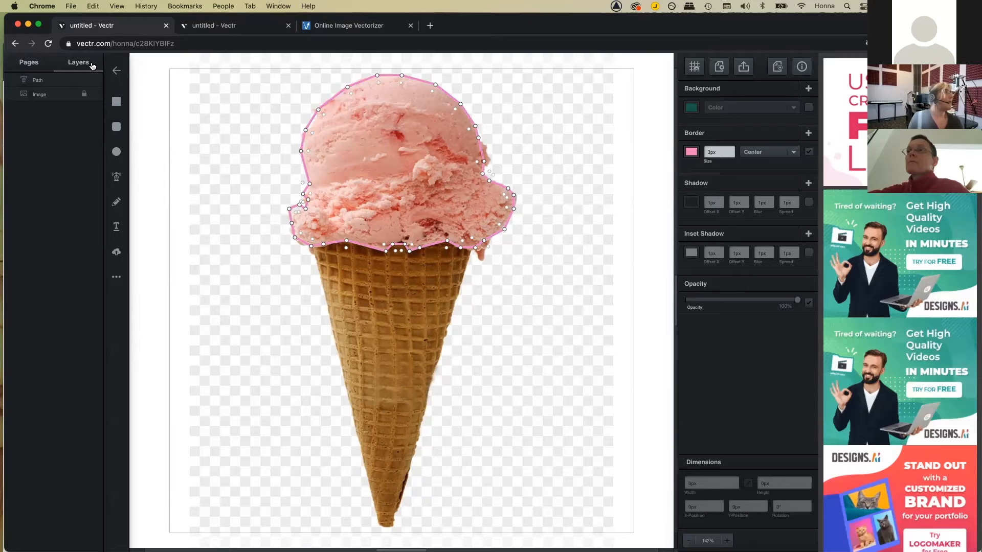
Step: Select the scoop outline and toggle the ice cream photo's visibility to inspect the traced path
click(68, 79)
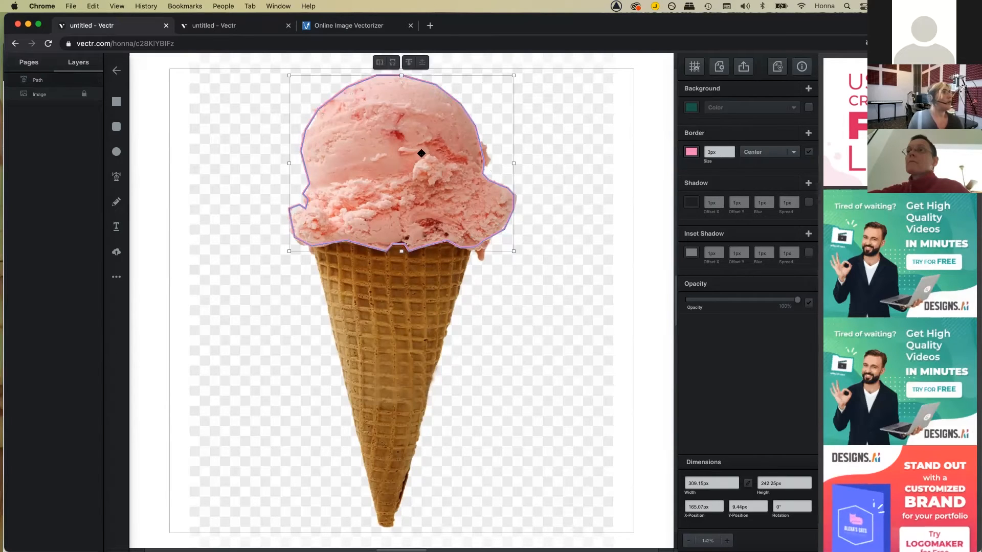
double_click(474, 247)
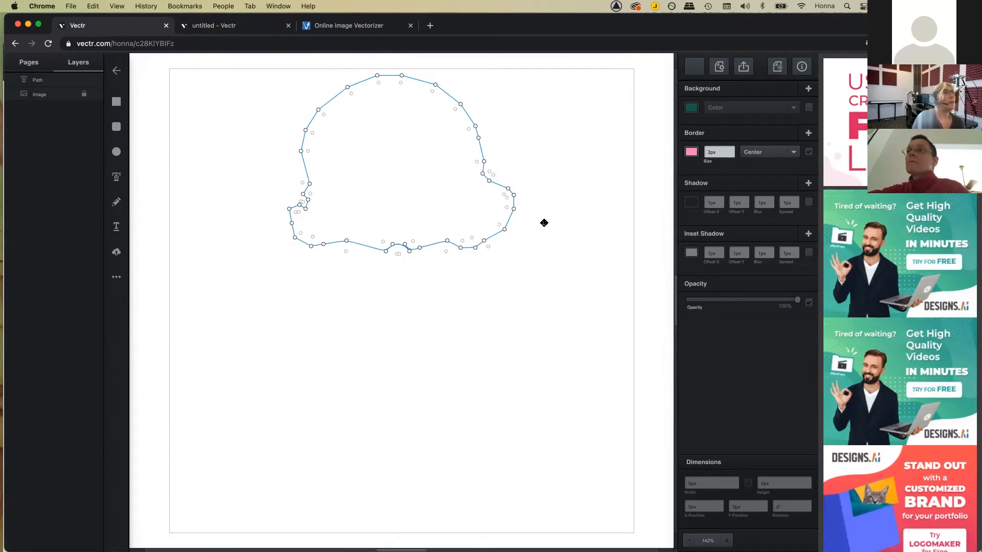
click(36, 81)
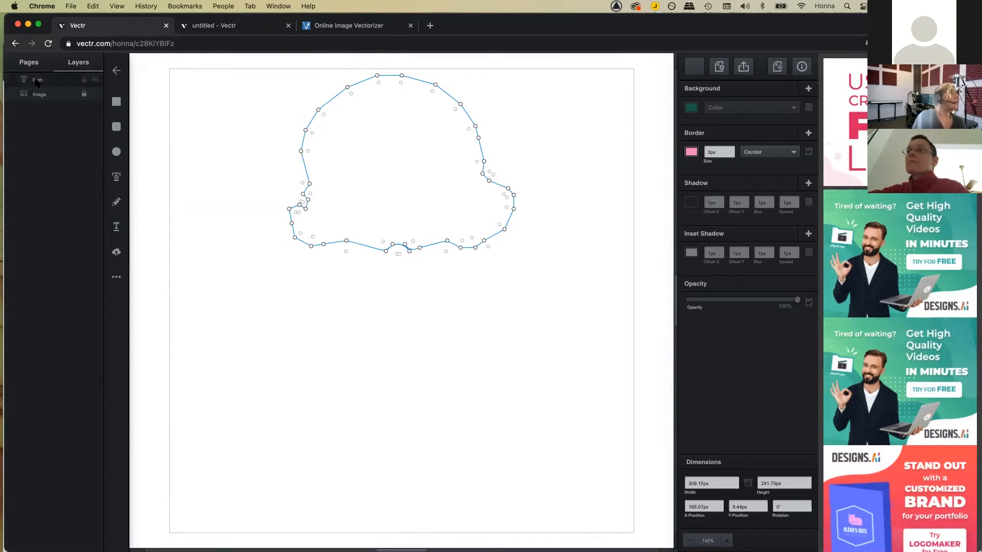
click(95, 94)
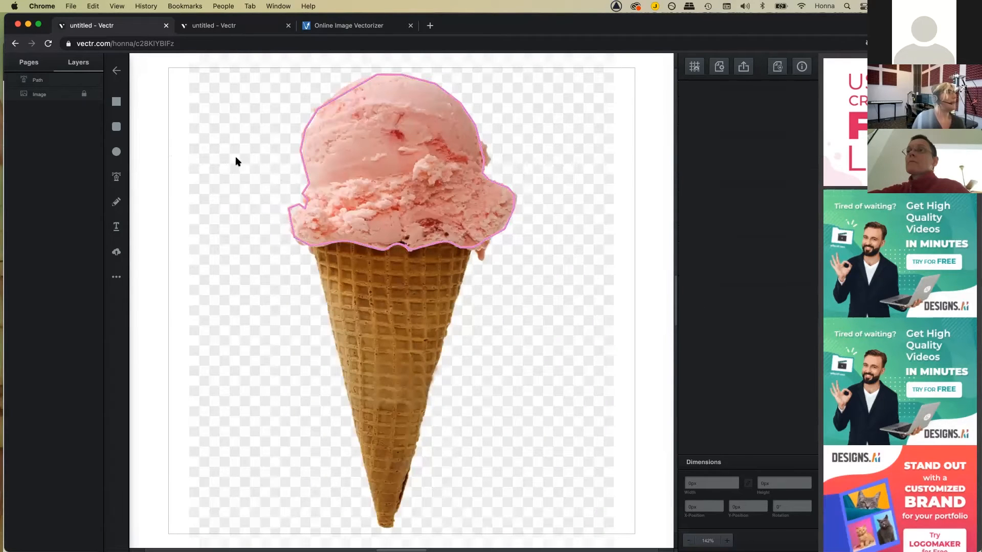
click(95, 95)
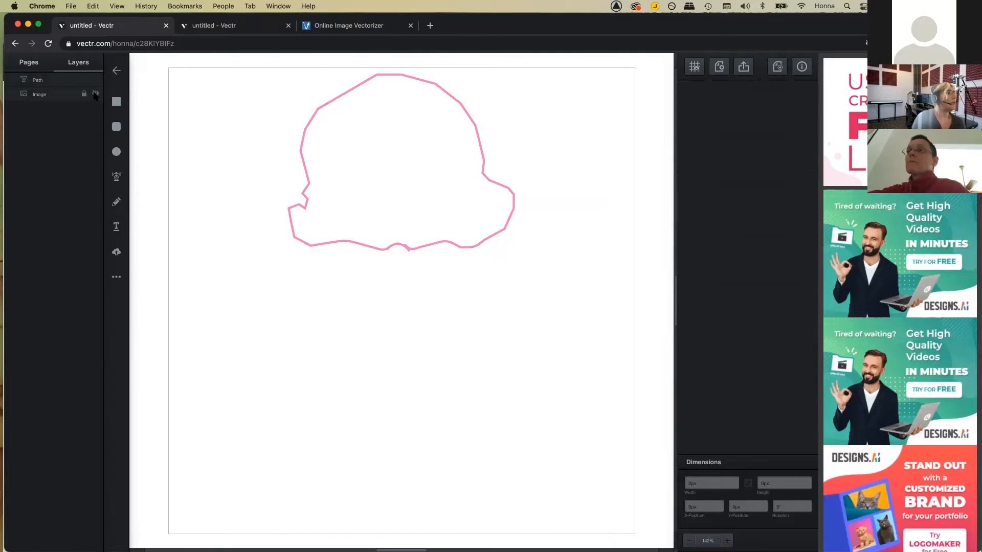
click(95, 94)
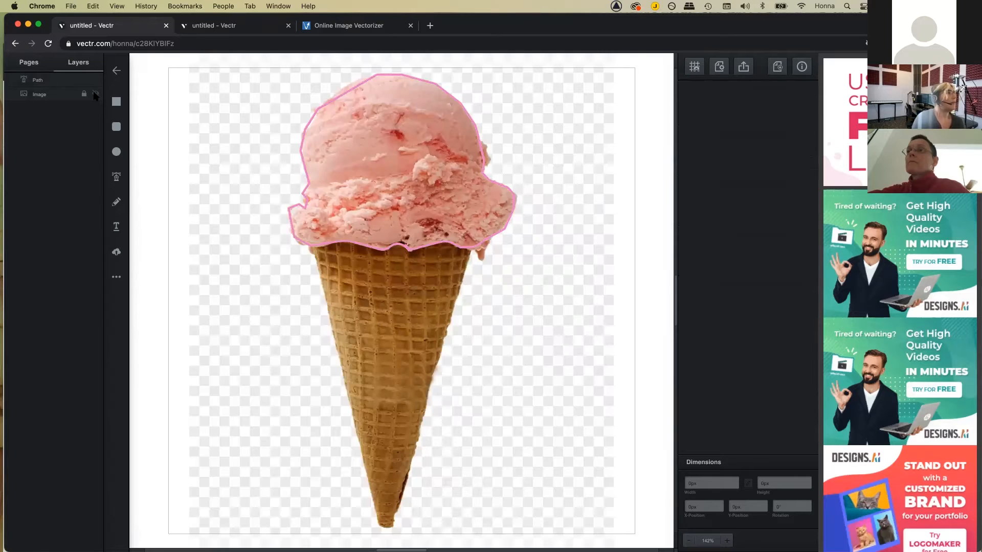
Step: Pull the outline's top anchor point inward to fit the scoop and check the right-edge points
click(325, 245)
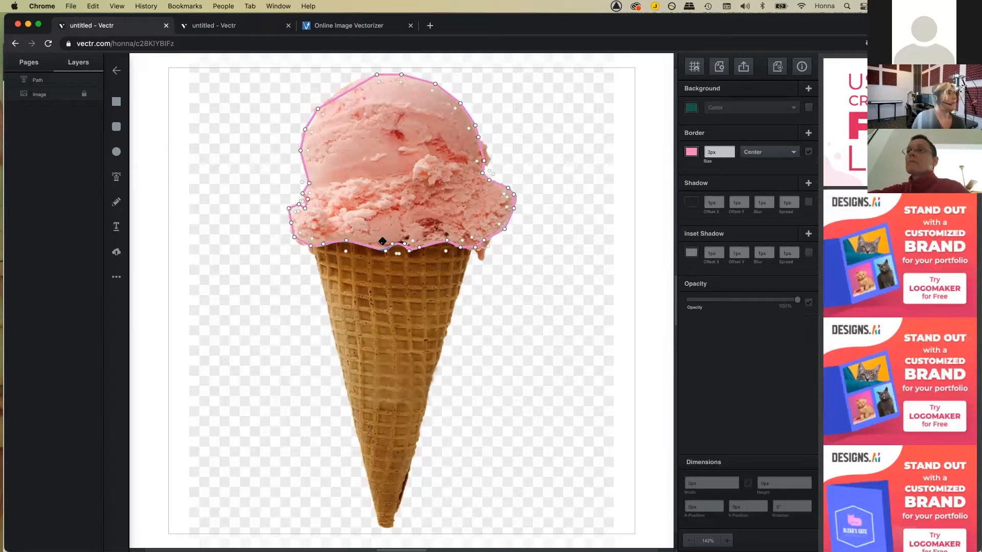
click(307, 201)
click(308, 197)
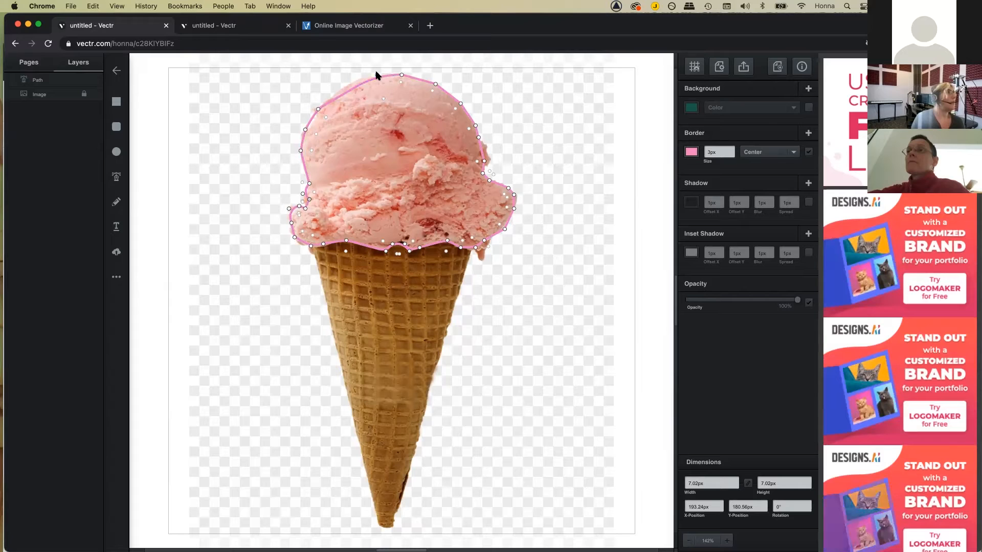
drag(361, 72, 353, 79)
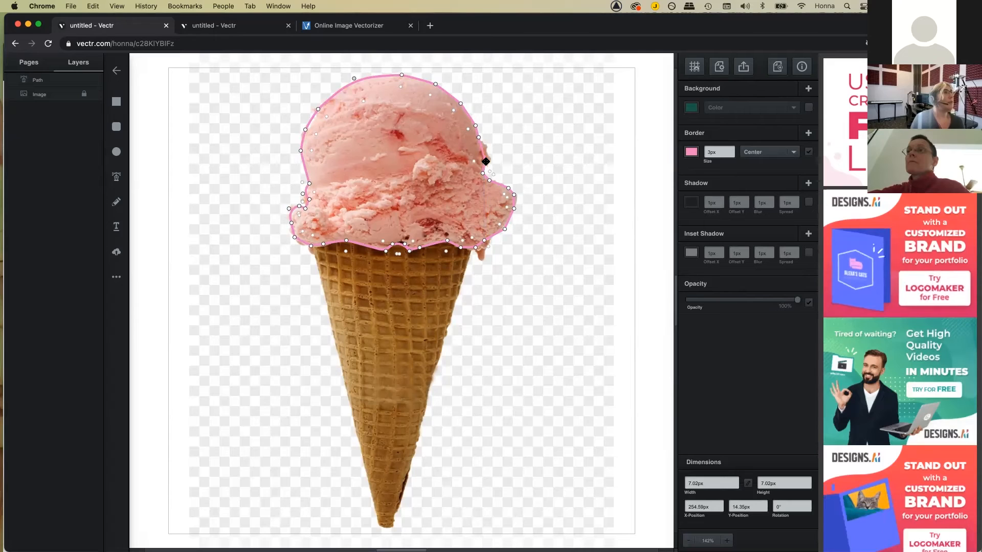
click(486, 162)
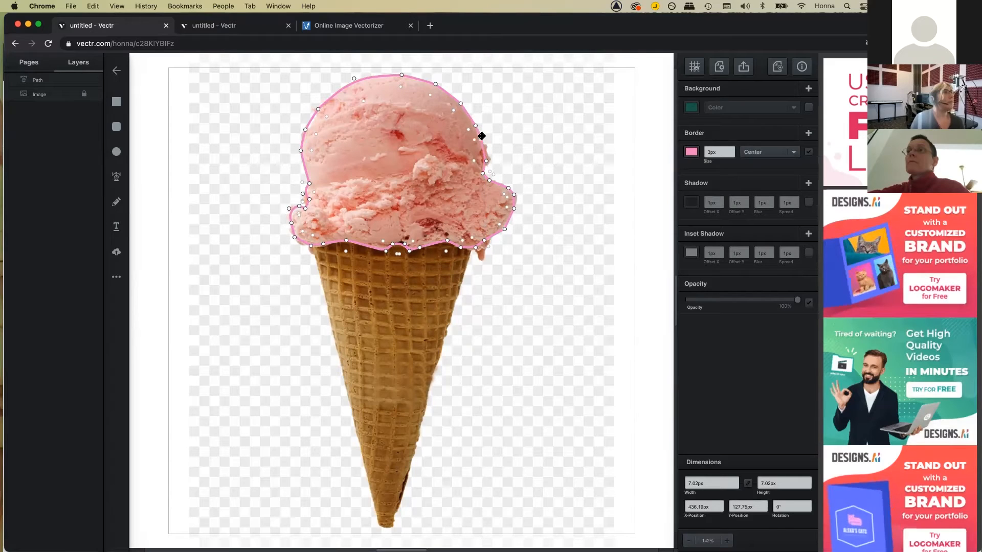
click(482, 142)
click(497, 232)
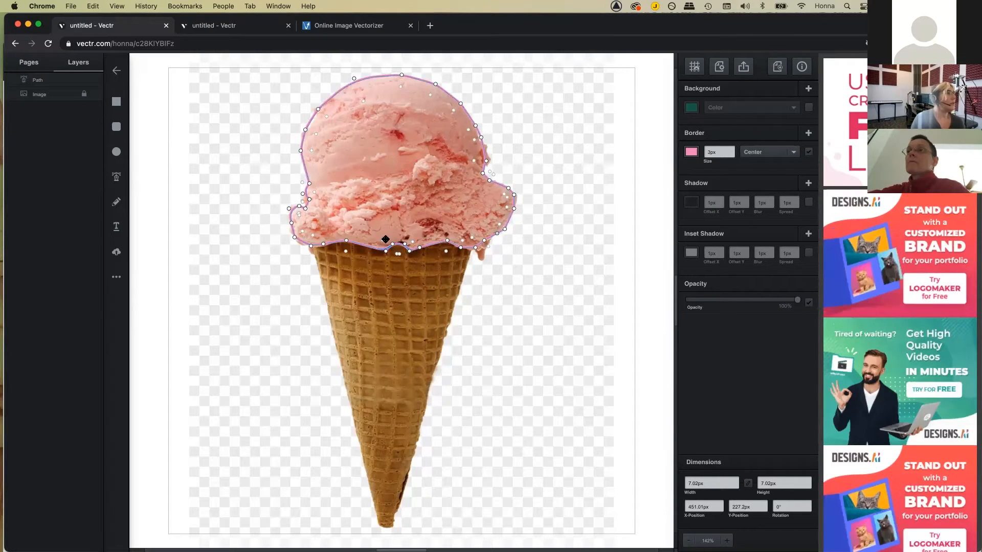
key(Escape)
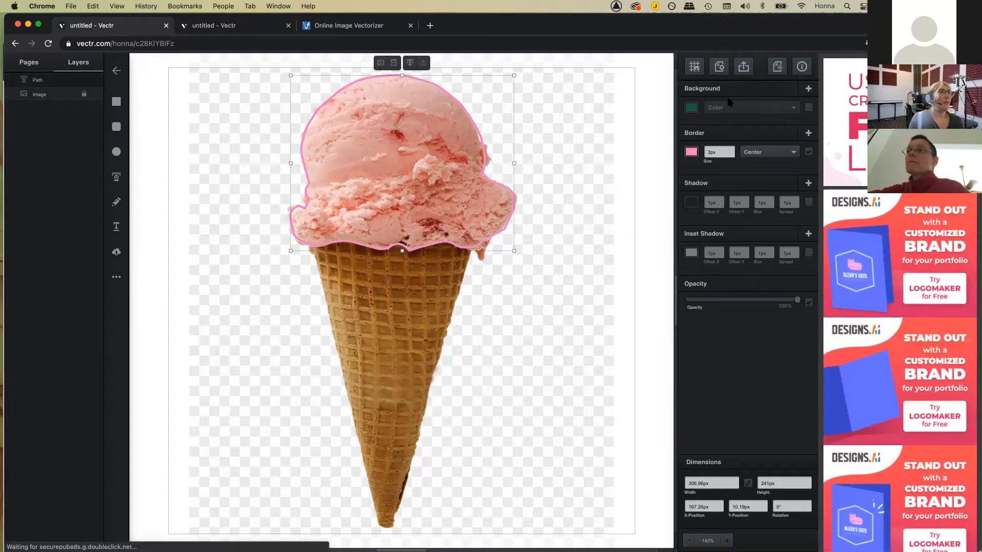
Step: Fill the scoop shape with pink eyedropped from the photo, undoing an accidental near-white sample
click(809, 108)
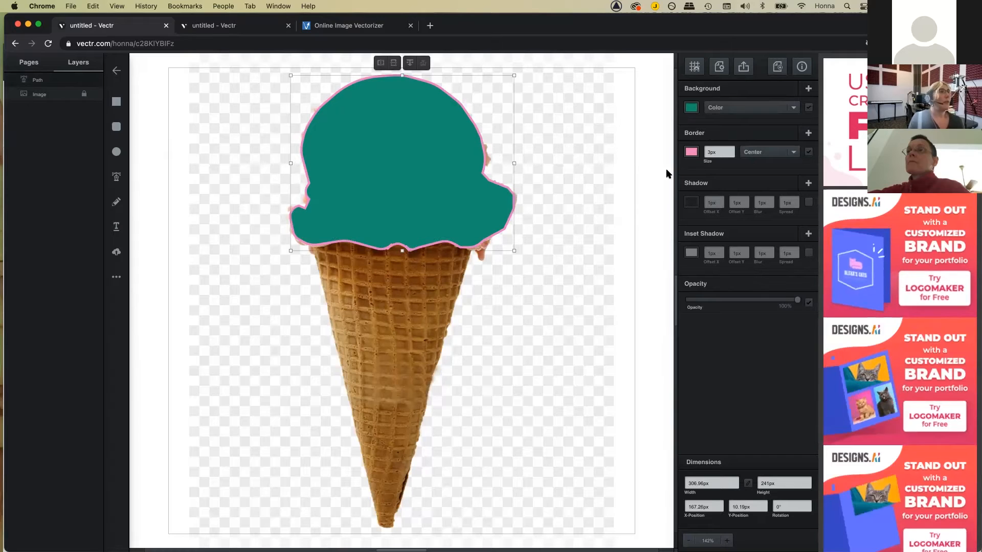
click(692, 108)
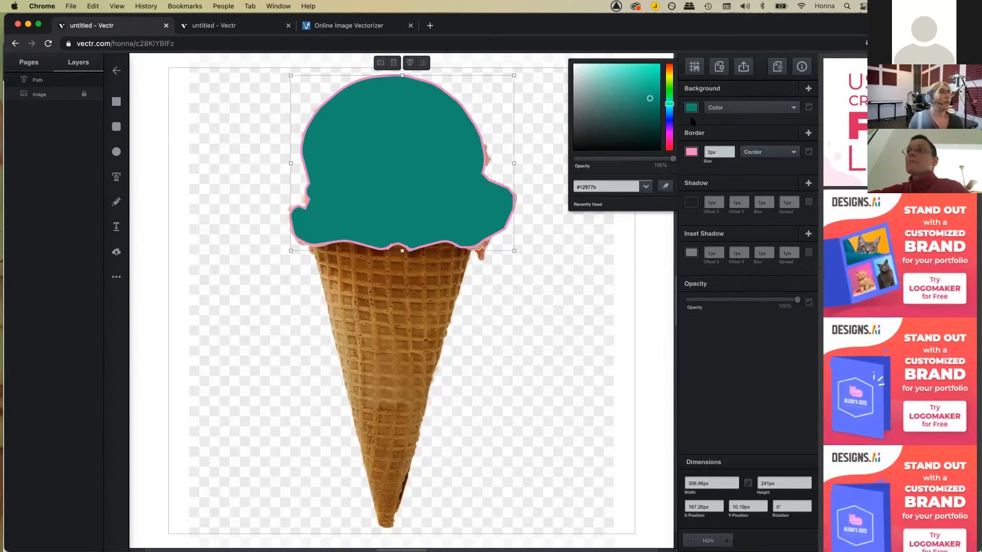
click(665, 186)
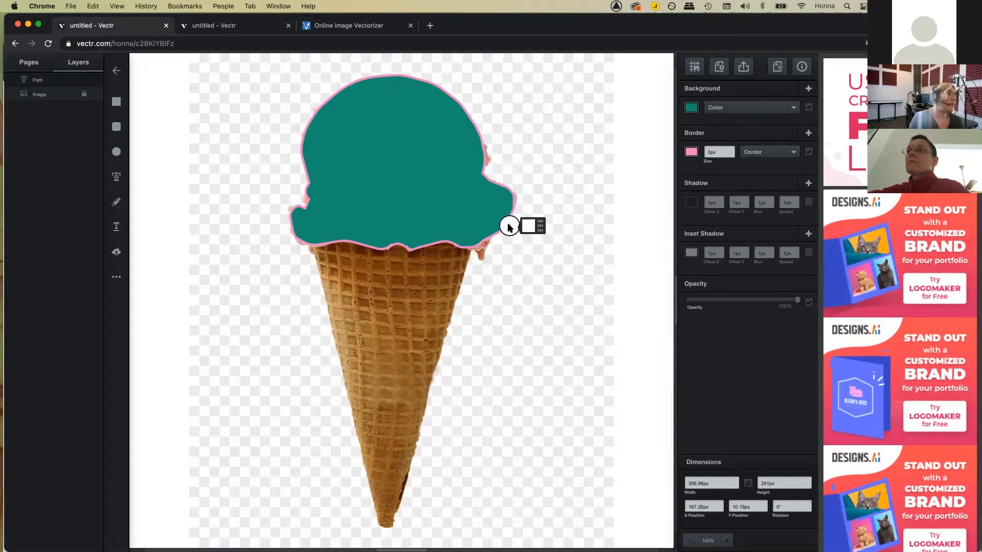
click(508, 226)
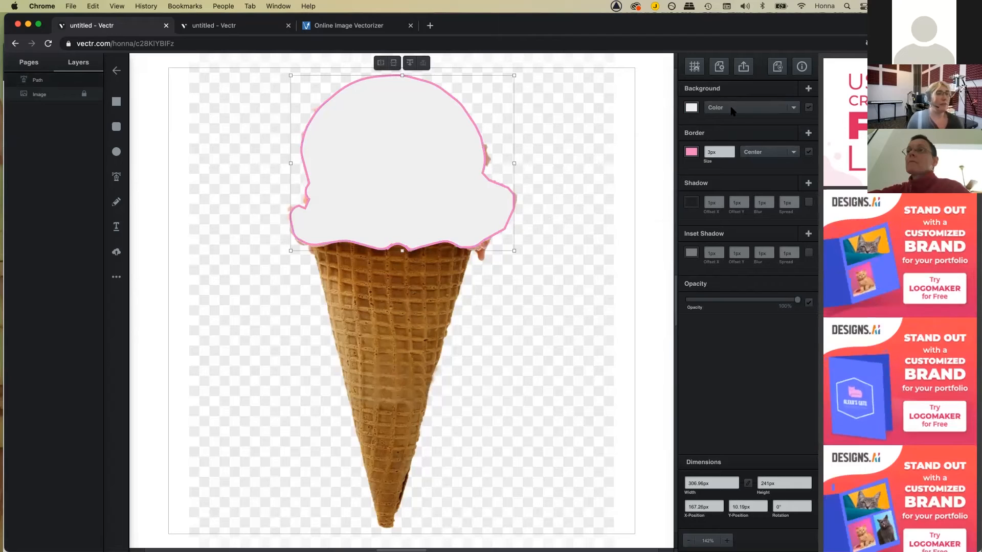
key(super+z)
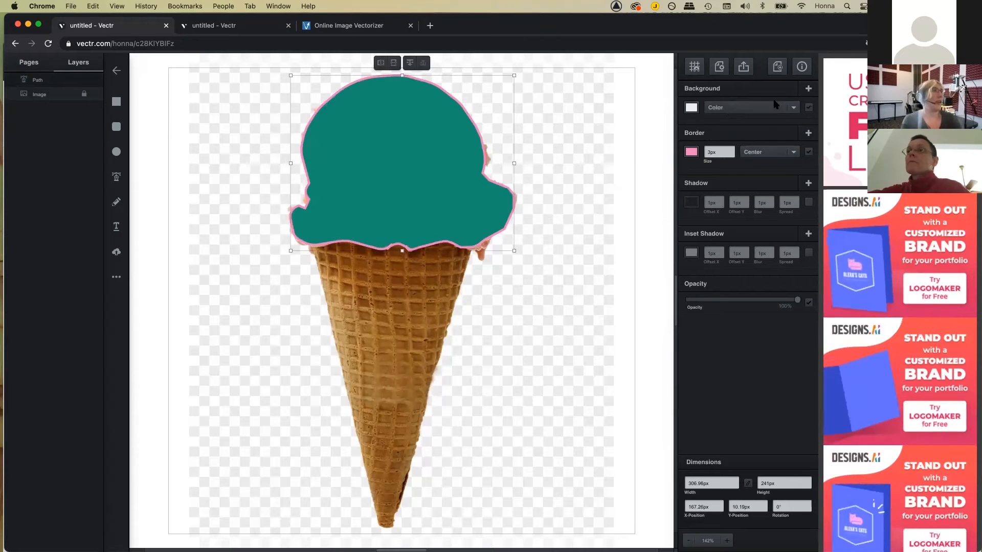
click(693, 107)
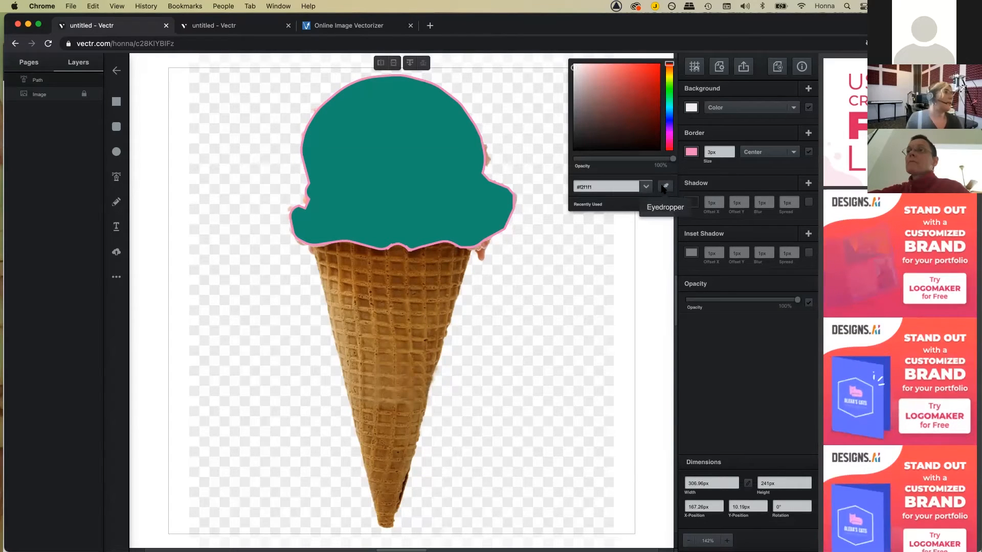
click(663, 188)
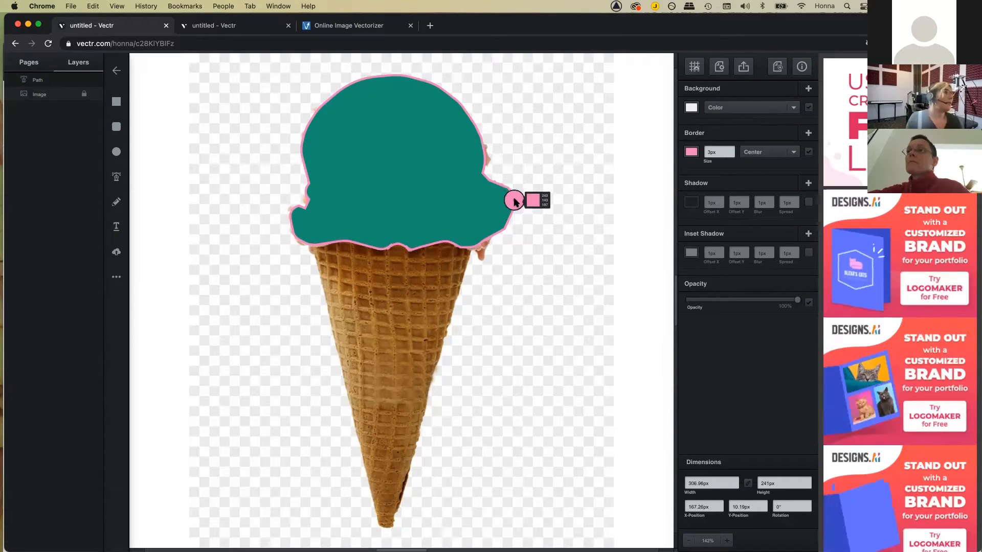
click(693, 77)
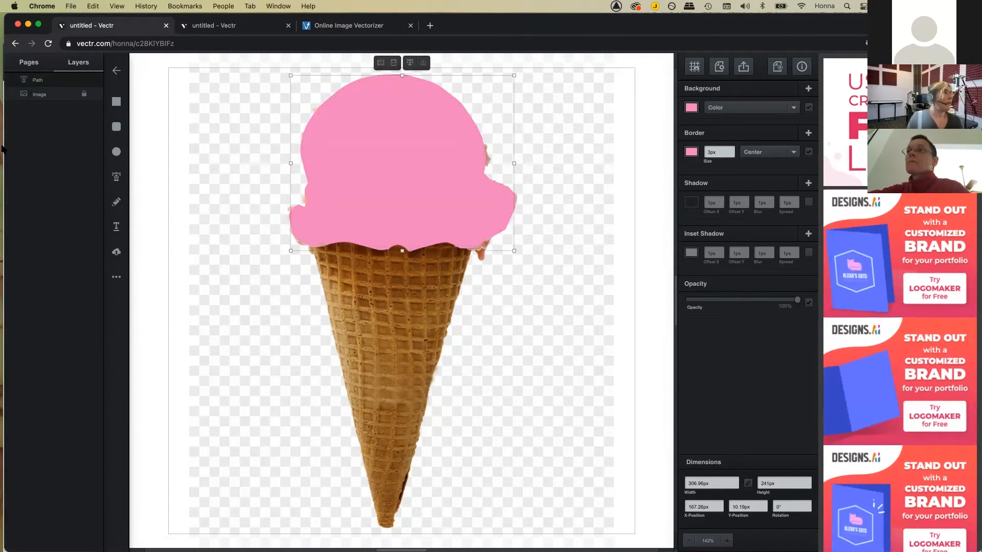
Step: Start a new pen path at the cone's top-left with its border eyedropped to the cone's brown
key(p)
click(312, 247)
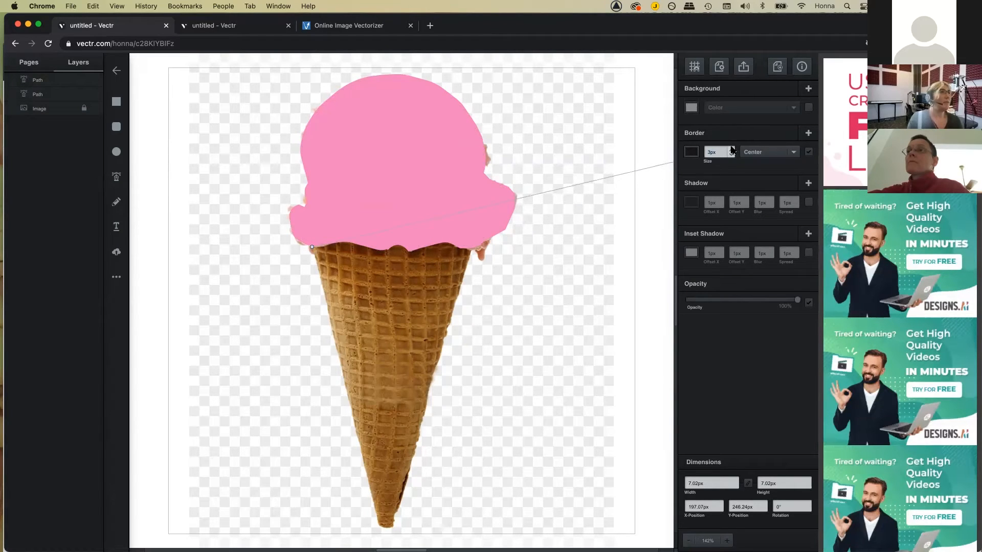
click(691, 153)
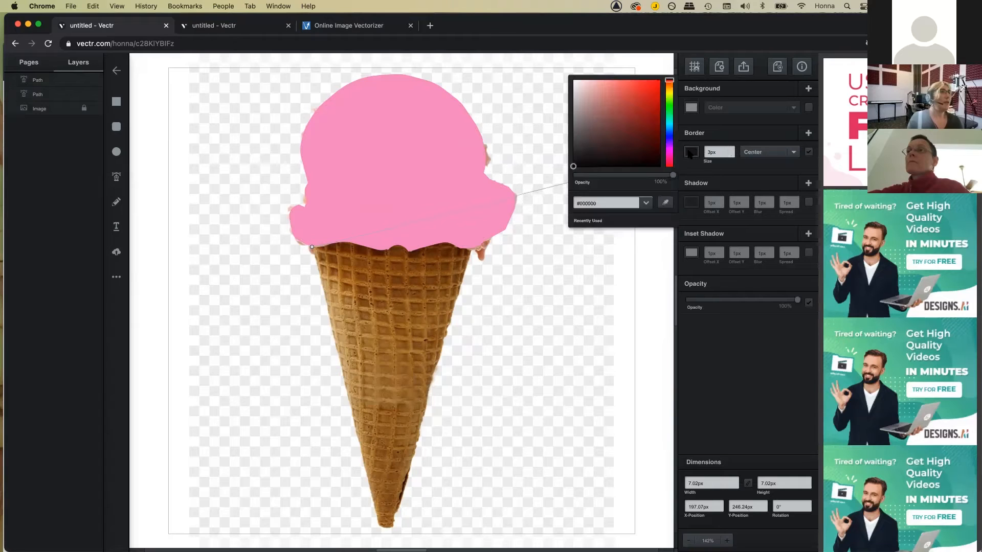
click(667, 203)
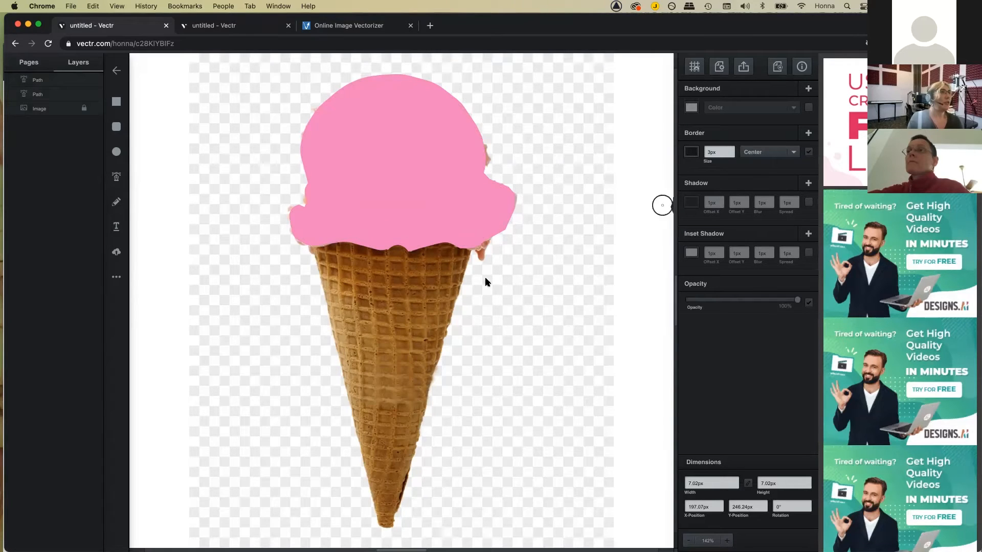
click(381, 284)
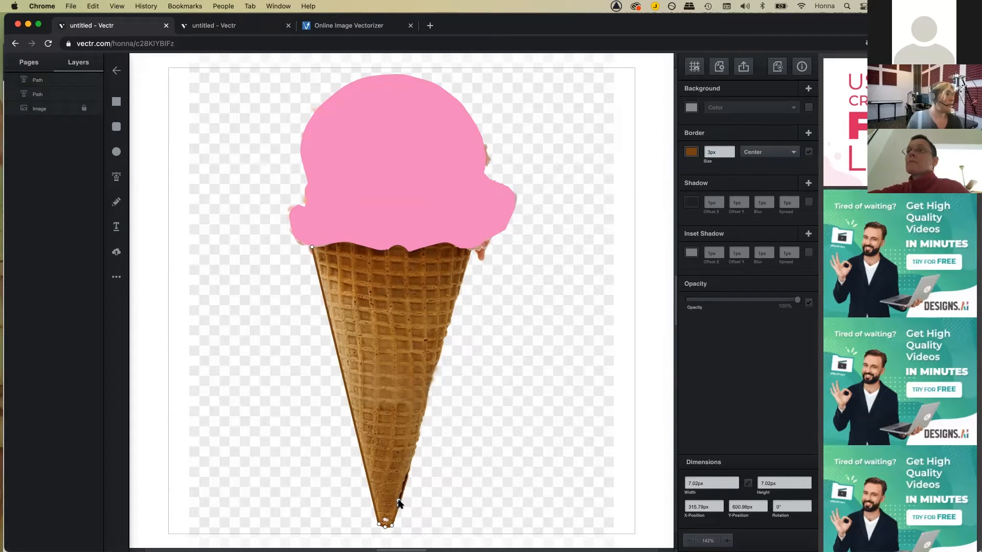
Step: Trace the cone's bottom tip and wavy rim, closing the path at its start point
click(402, 489)
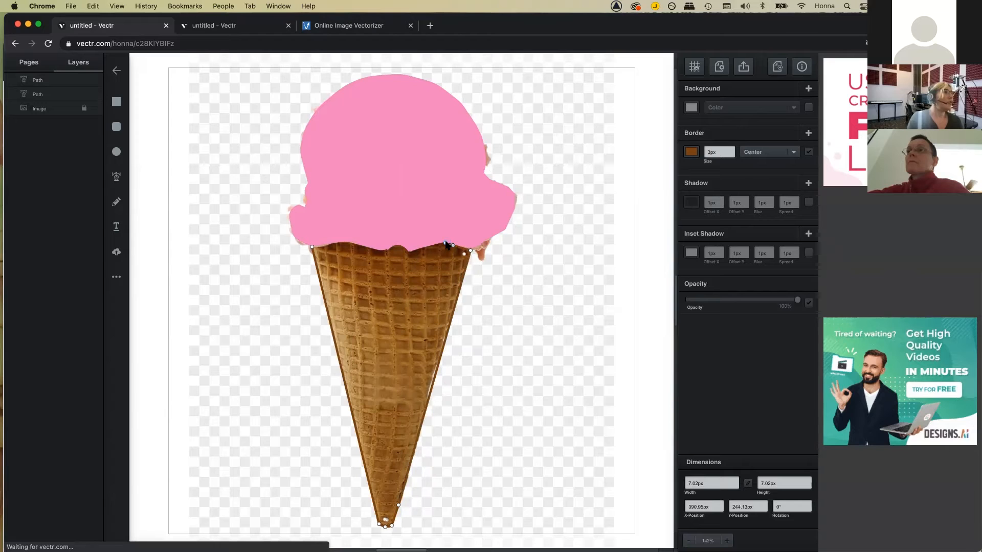
click(412, 254)
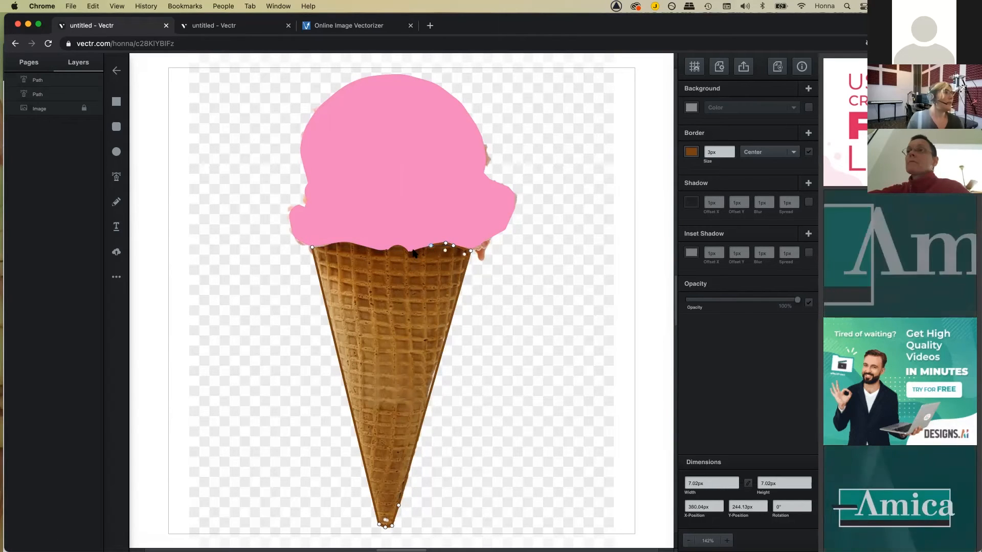
click(410, 252)
click(402, 248)
click(391, 245)
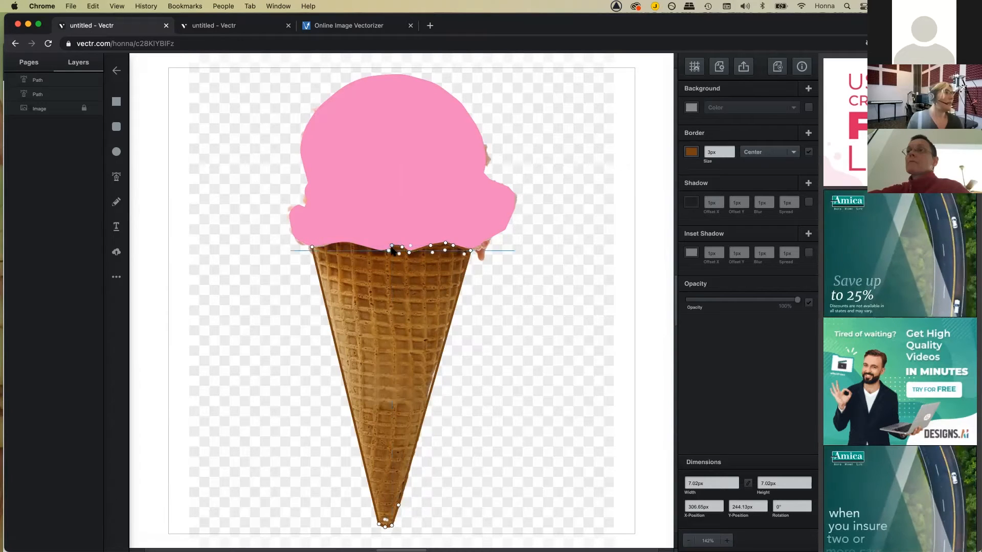
click(357, 246)
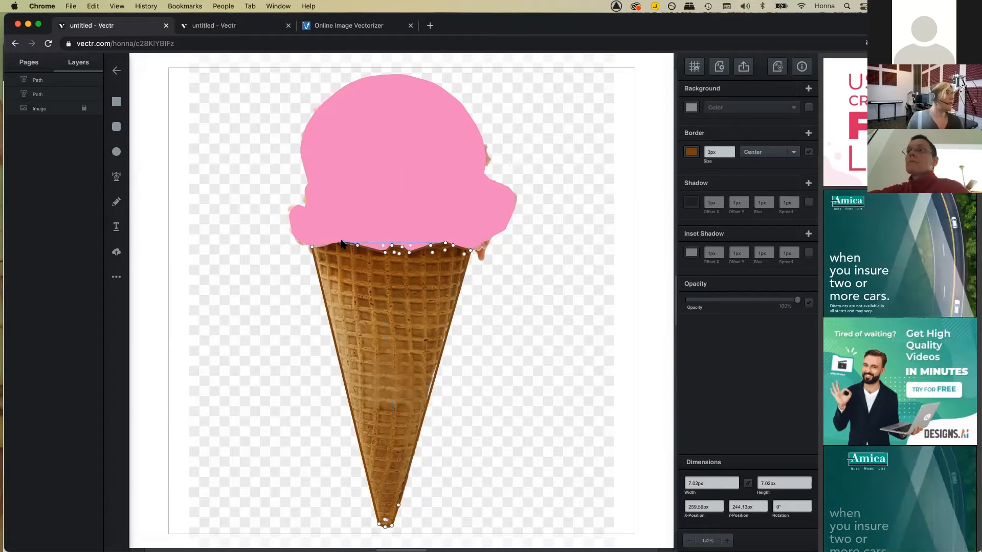
click(323, 247)
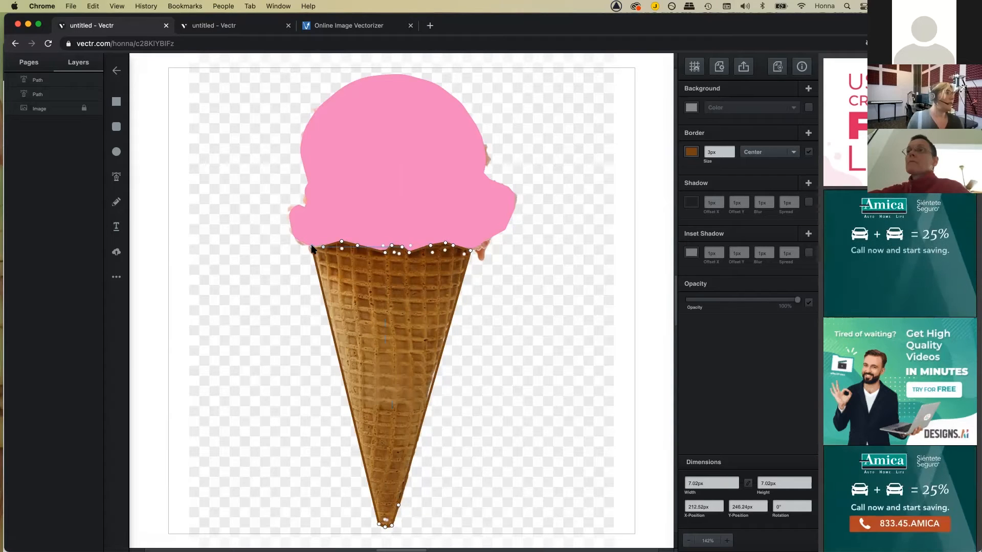
click(312, 247)
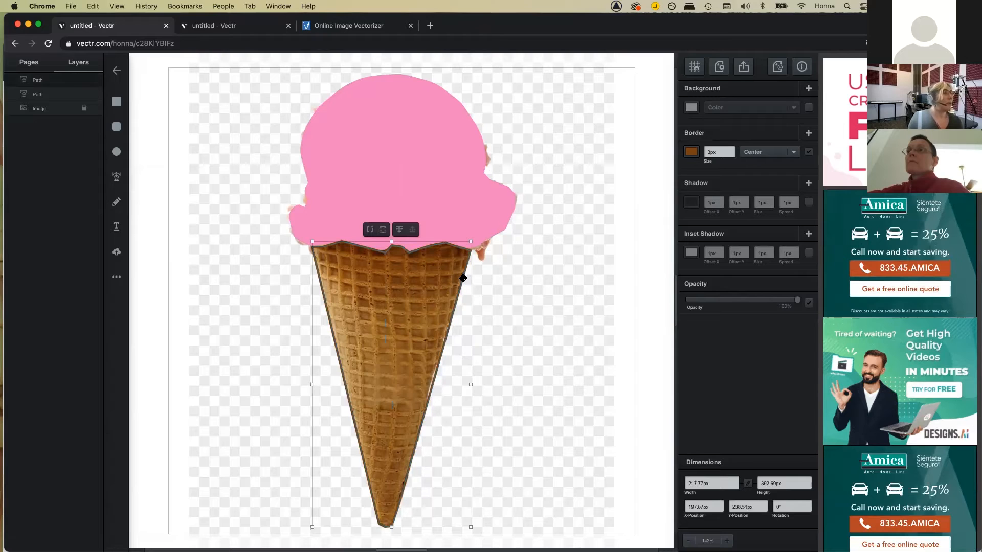
double_click(462, 280)
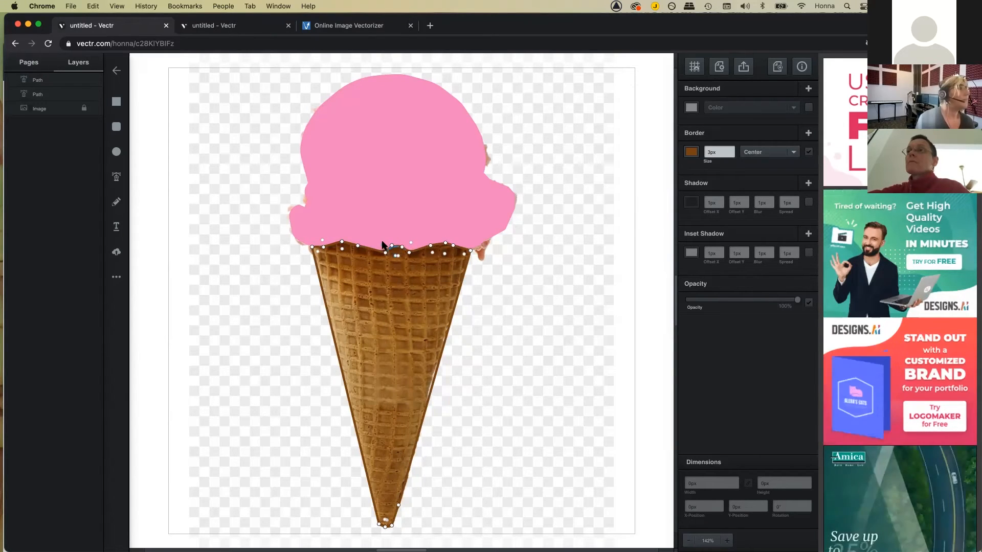
Step: Fill the cone path with brown sampled from the cone, then hide the image layer and deselect
click(342, 249)
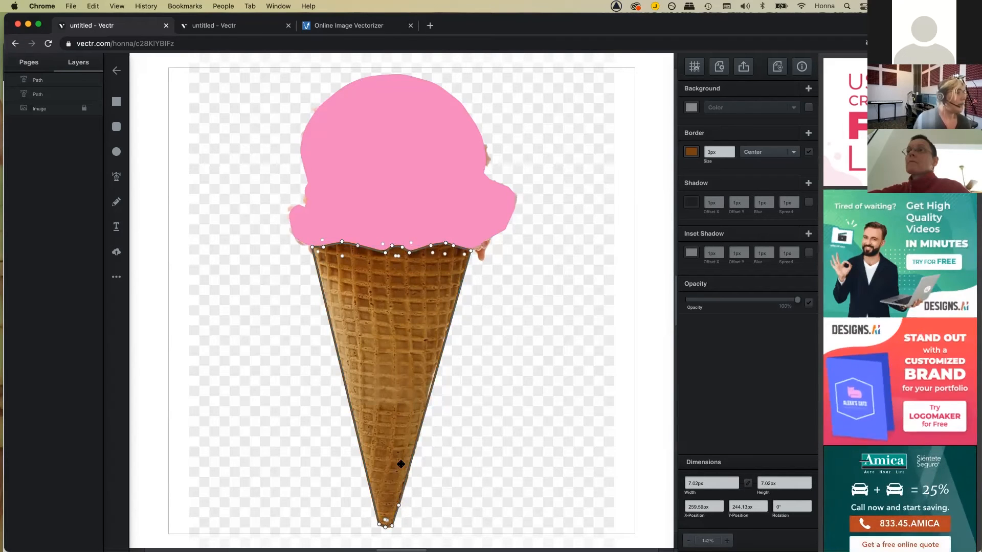
click(413, 332)
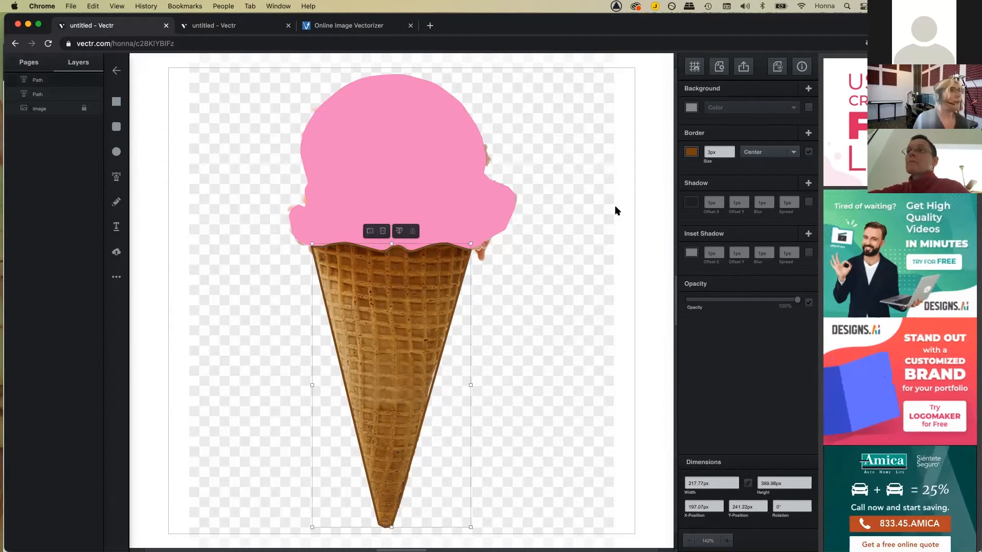
click(694, 109)
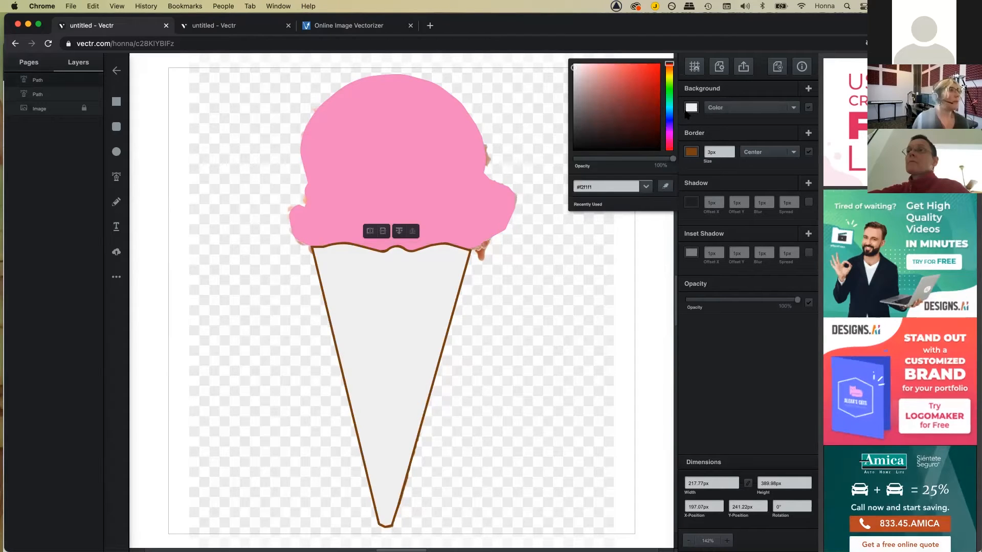
click(693, 109)
click(694, 108)
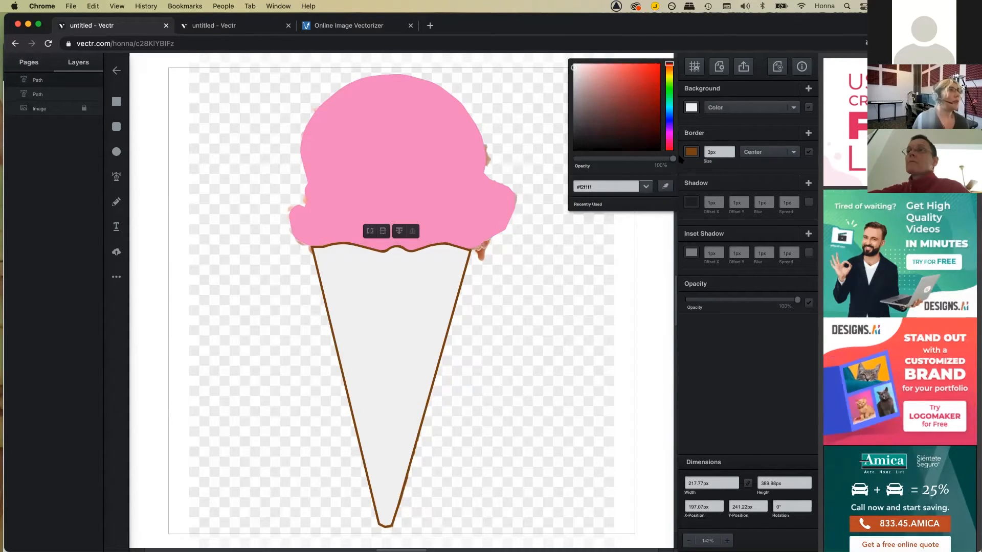
click(665, 186)
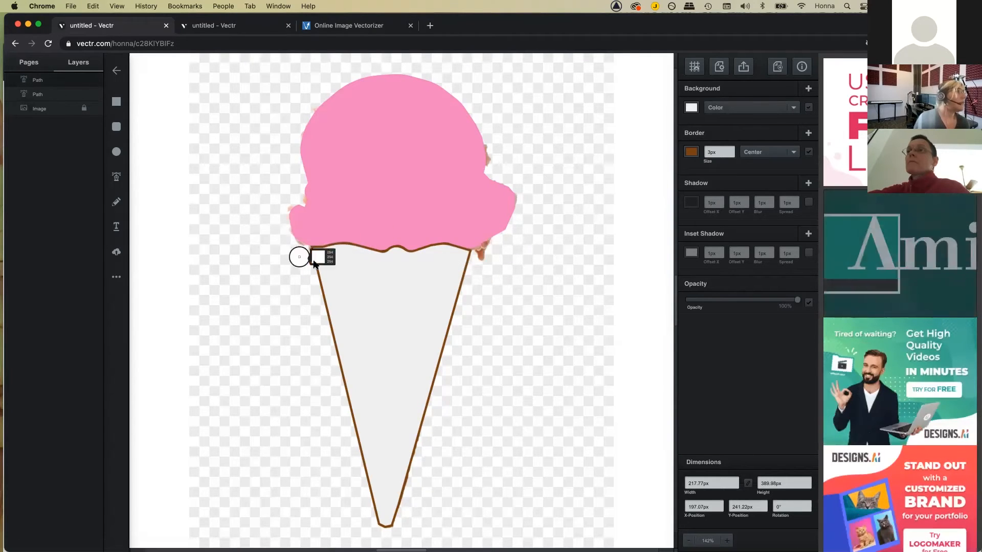
click(312, 256)
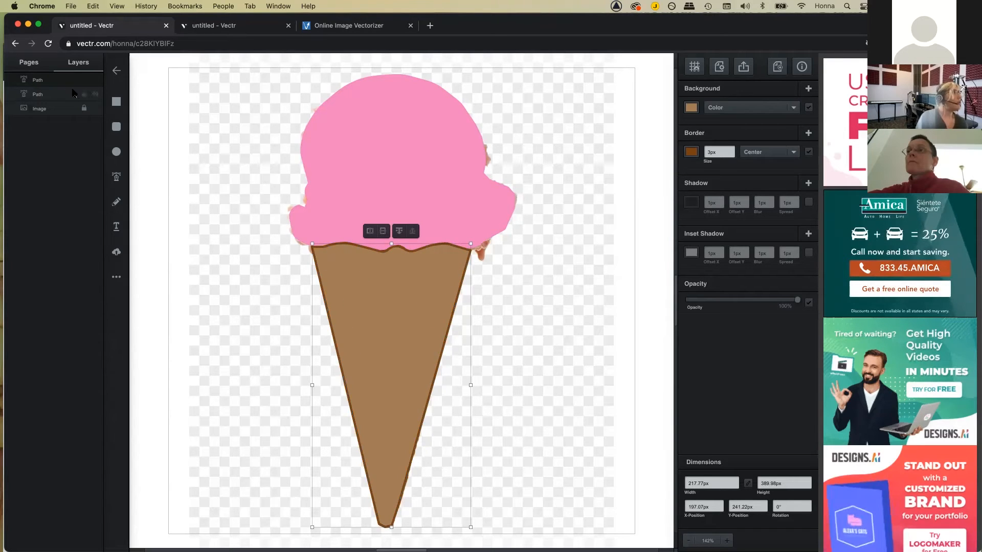
click(95, 109)
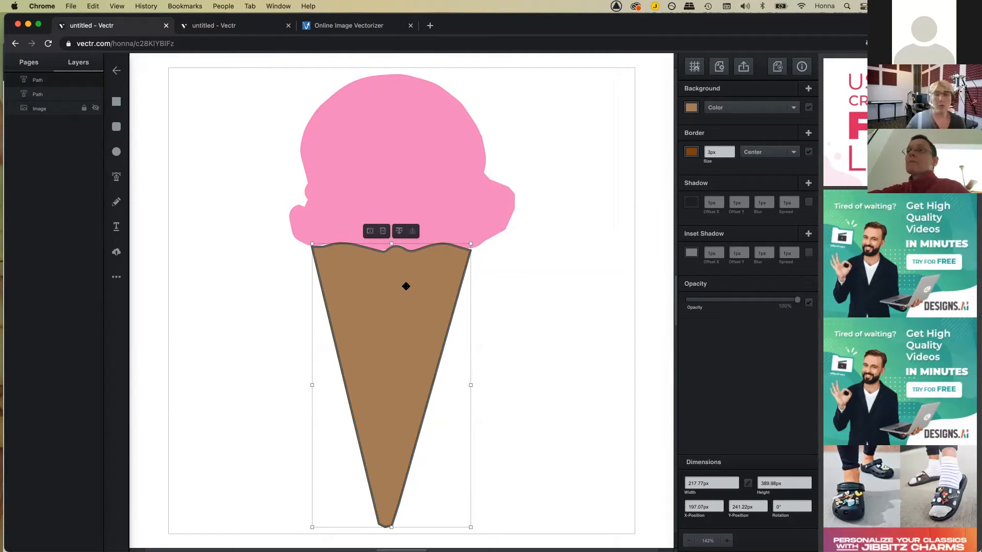
key(Escape)
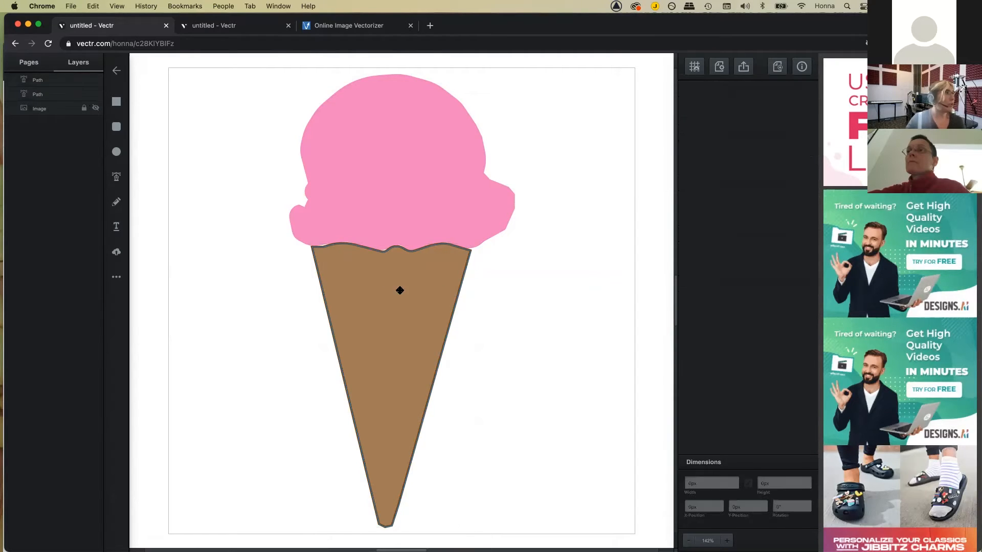
Step: Draw a first line from the cone's top-left rim to its tip, colored the cone's brown
click(120, 179)
click(117, 178)
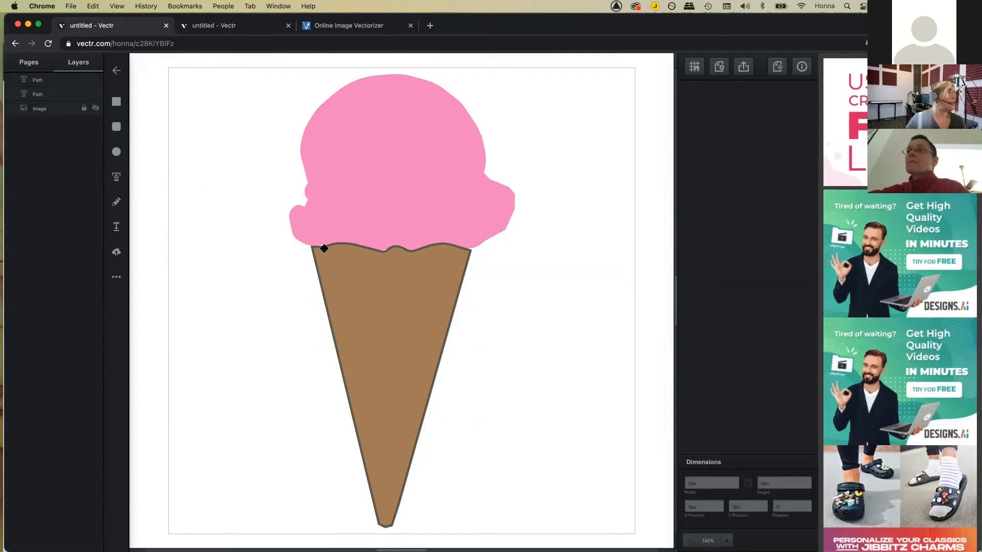
click(324, 248)
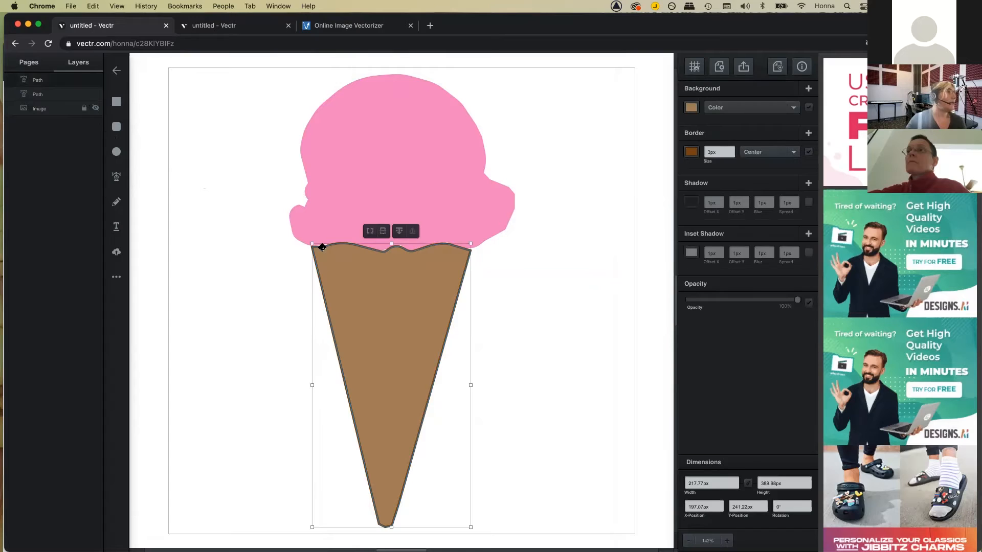
click(120, 176)
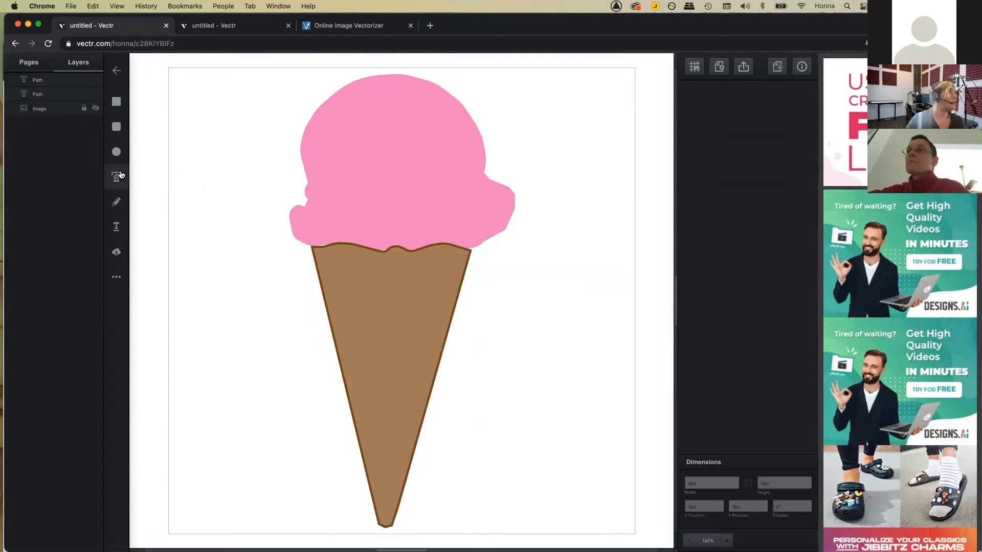
click(328, 249)
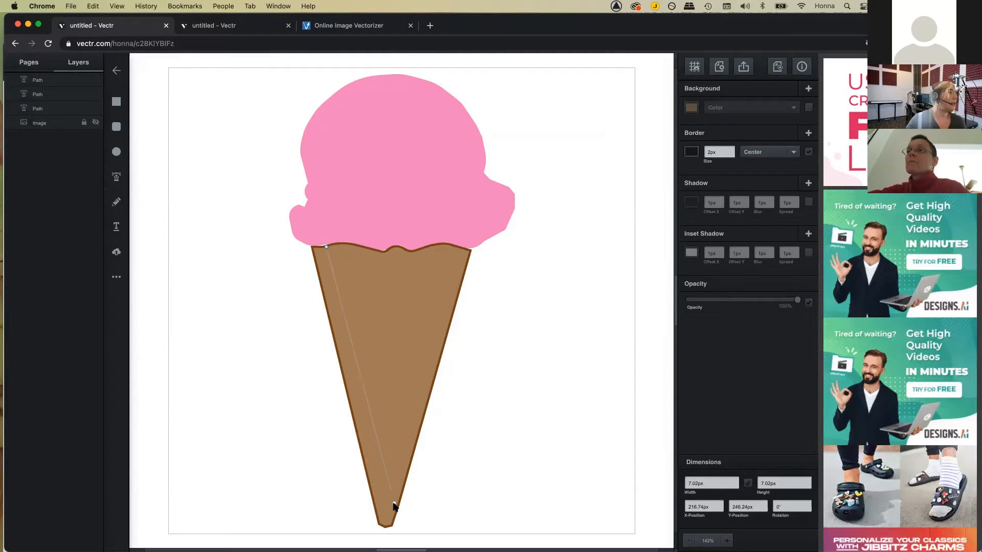
click(395, 512)
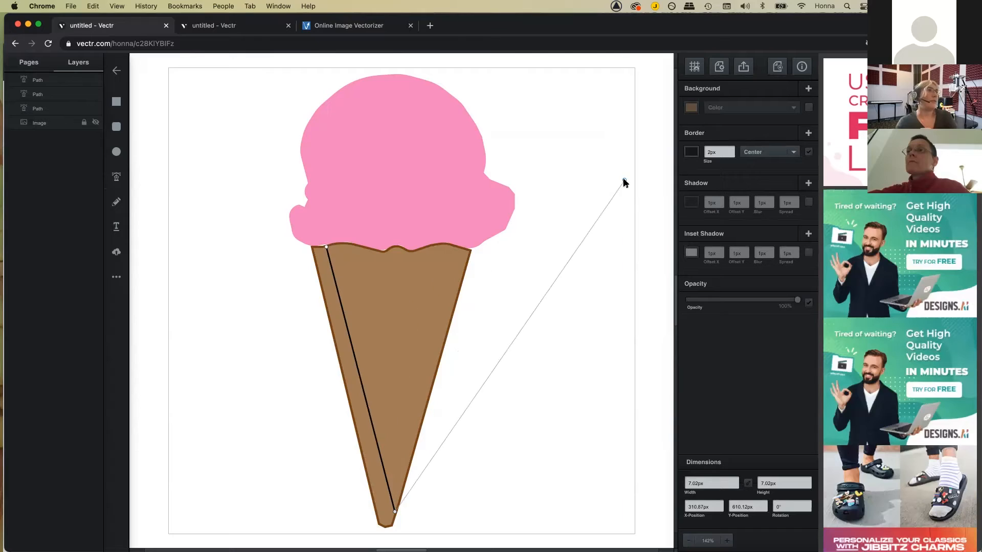
click(691, 153)
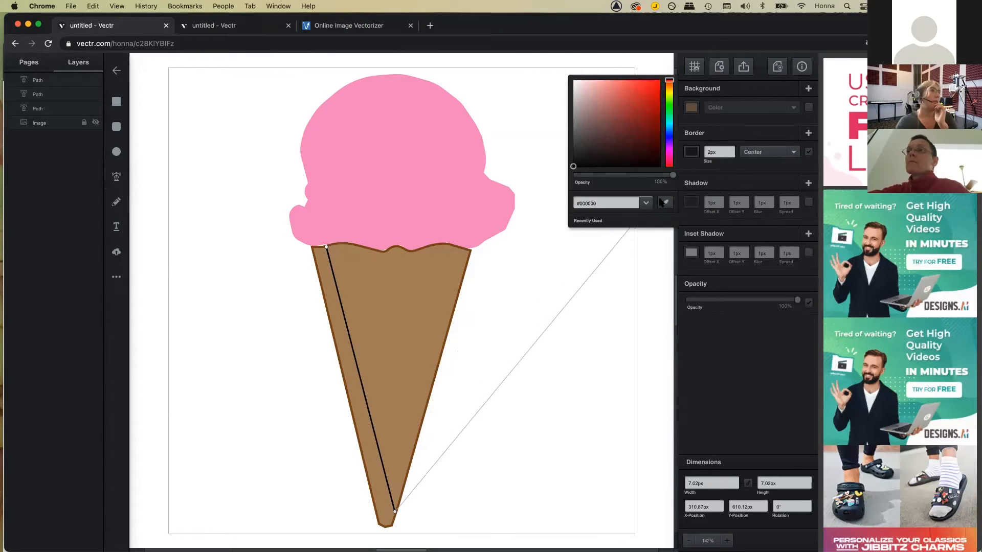
click(664, 203)
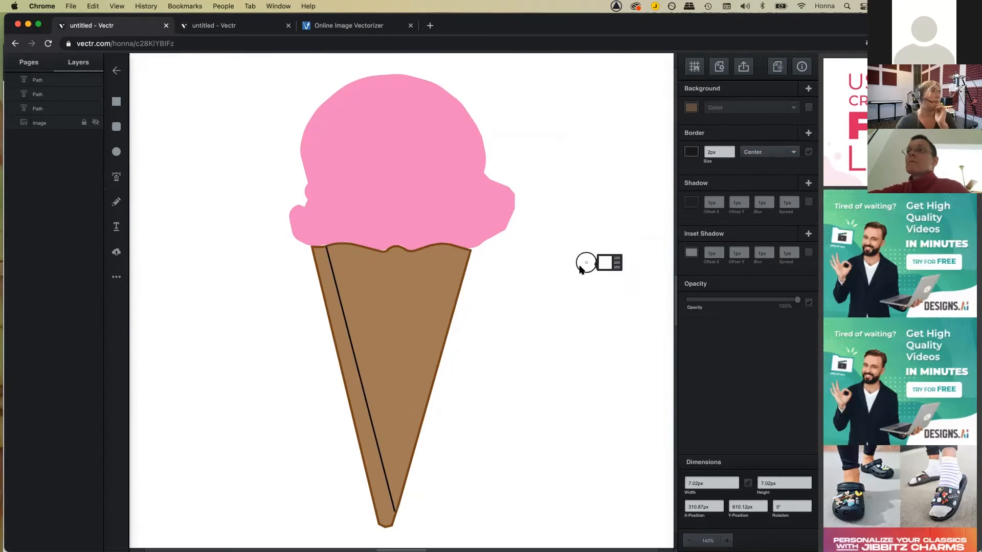
click(461, 286)
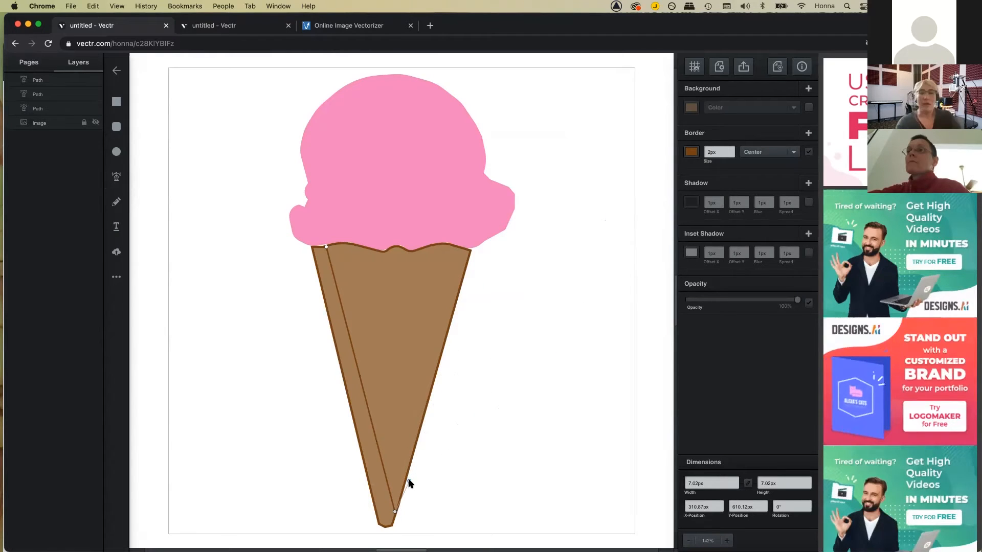
key(Escape)
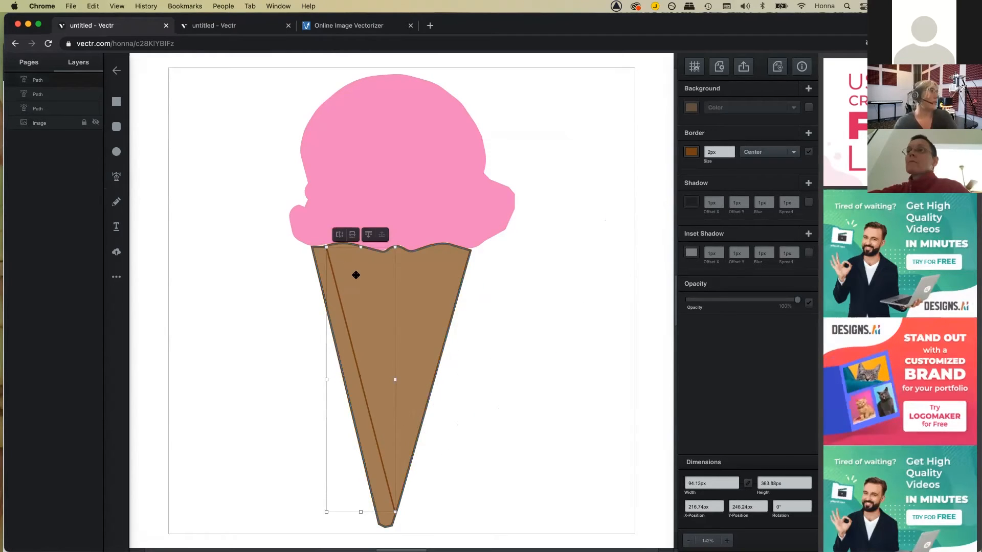
Step: Draw two more rim-to-tip lines and begin a crossing line on the cone's left edge
click(116, 177)
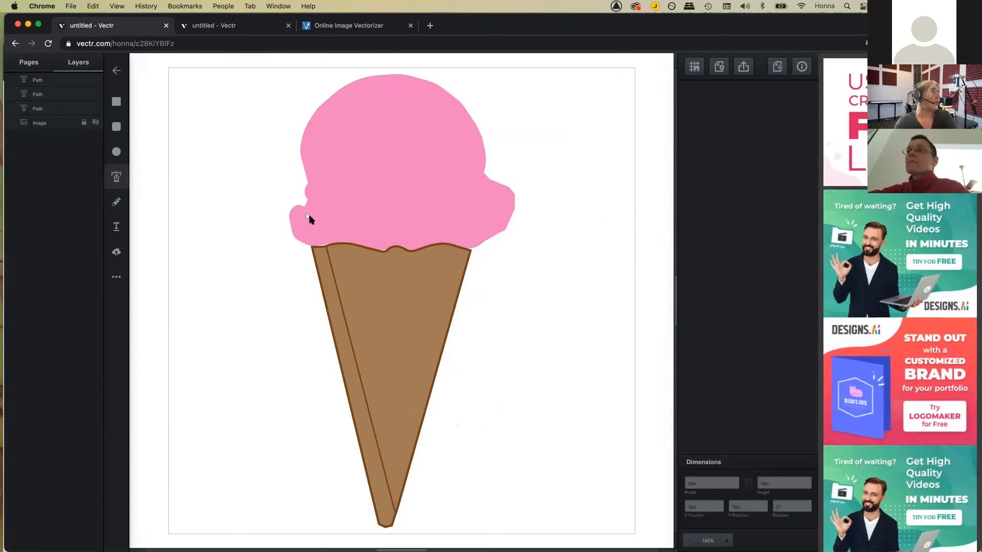
click(343, 243)
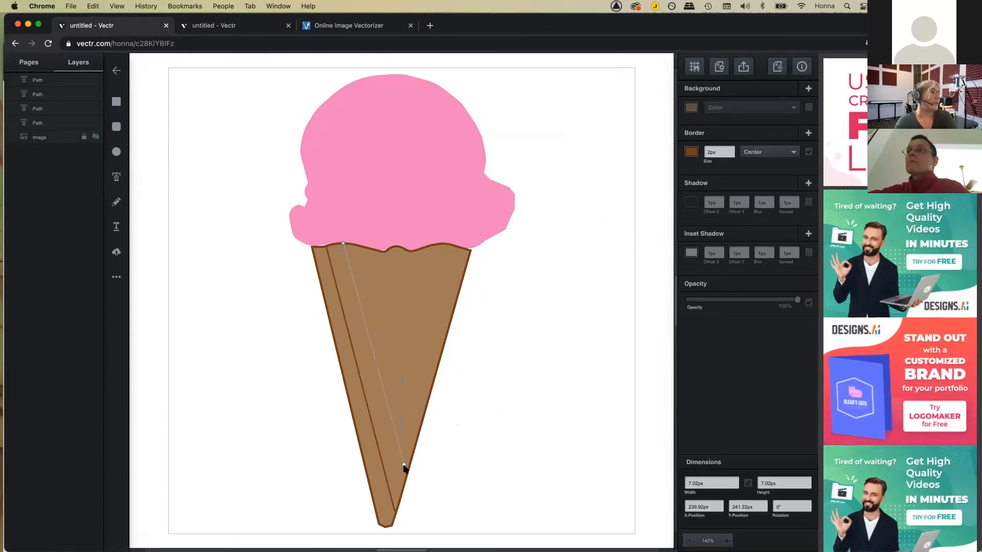
click(405, 481)
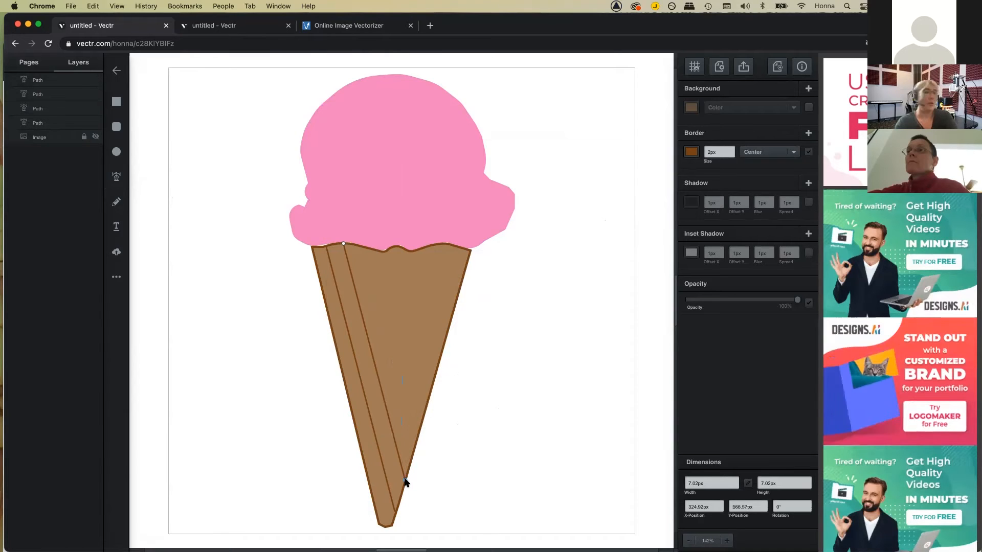
key(Escape)
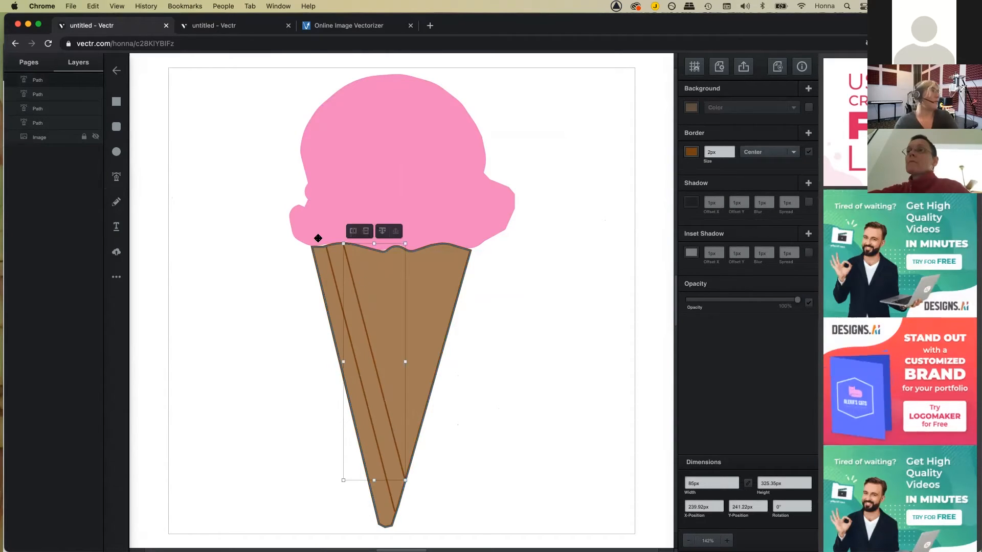
click(119, 181)
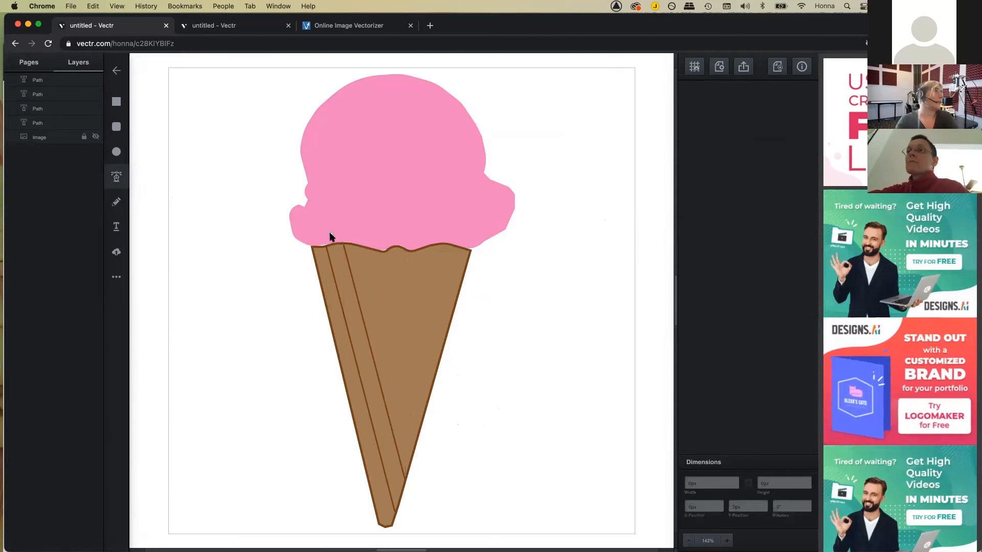
click(364, 249)
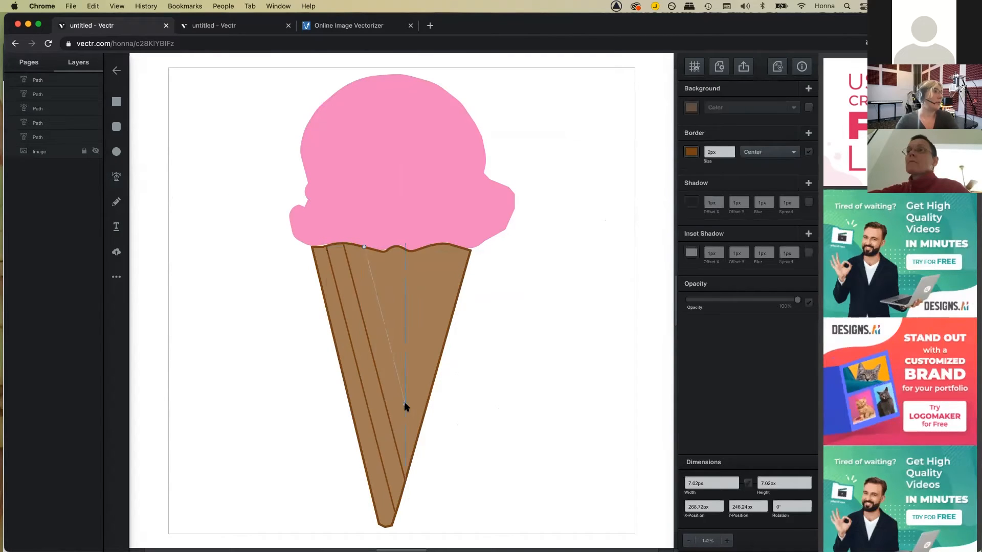
click(415, 444)
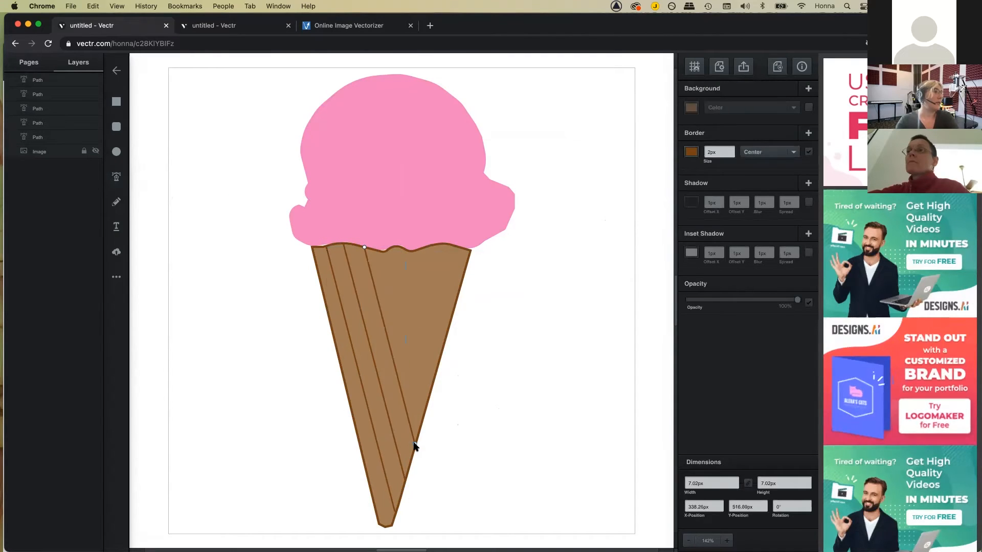
key(Escape)
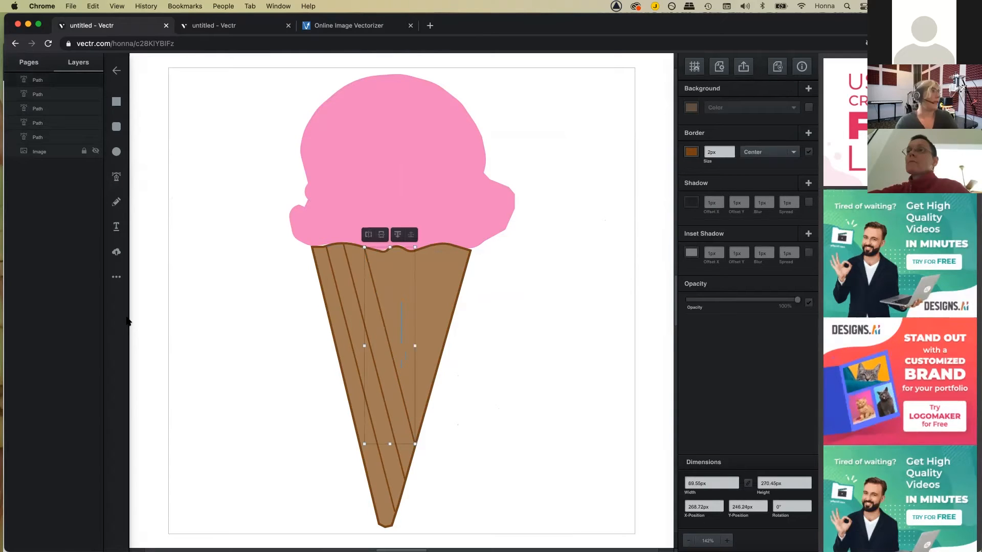
click(116, 177)
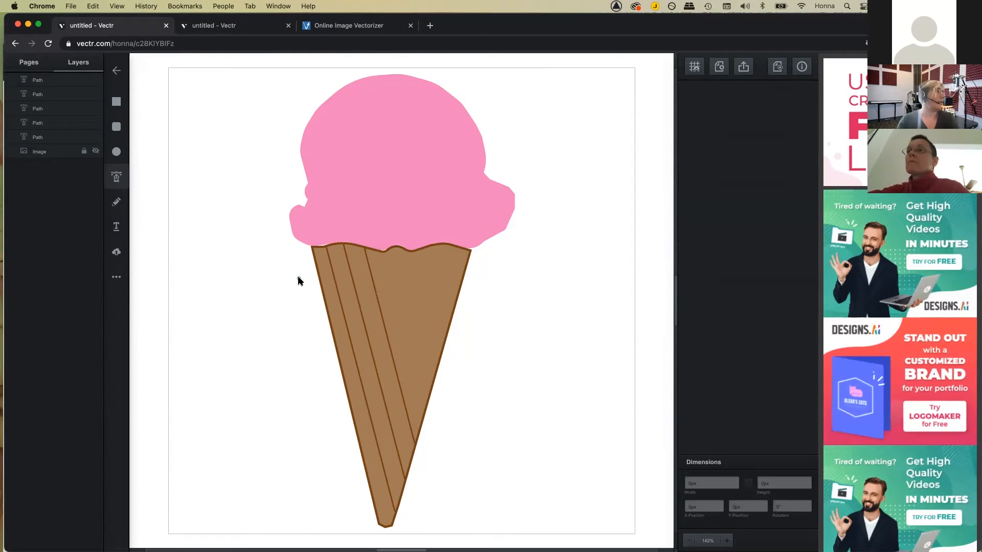
click(323, 295)
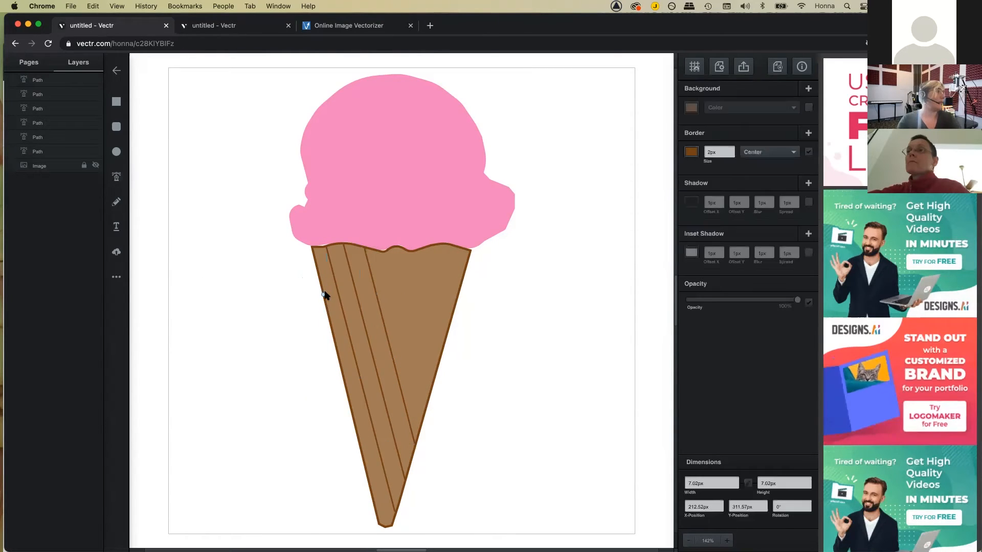
Step: Finish the first crossing line and draw two more from the cone's left edge to its right rim
click(377, 252)
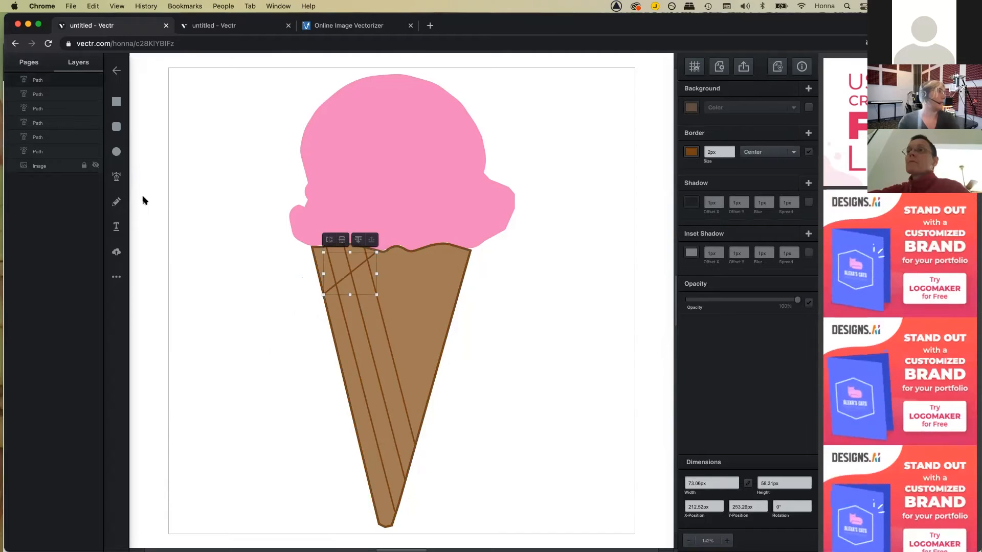
click(117, 178)
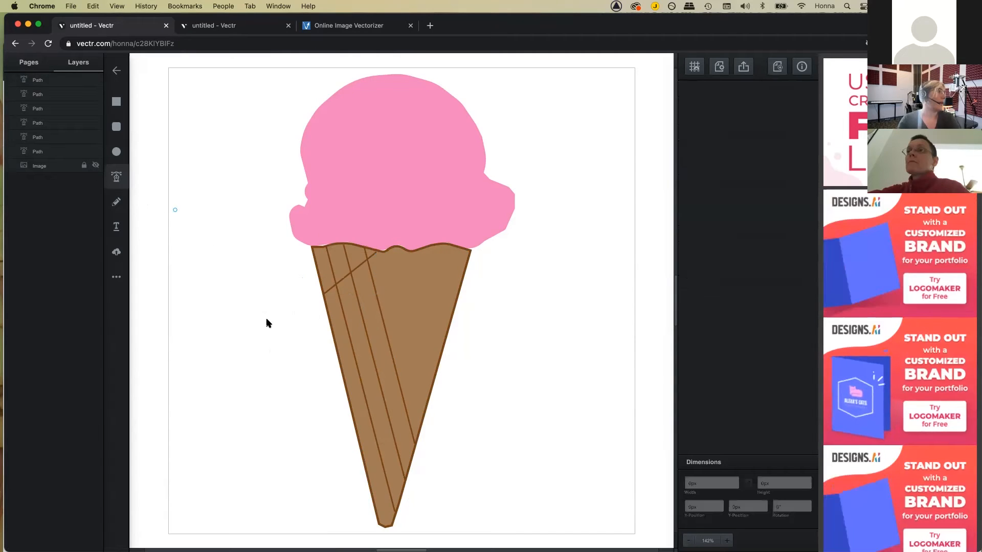
click(332, 325)
click(426, 250)
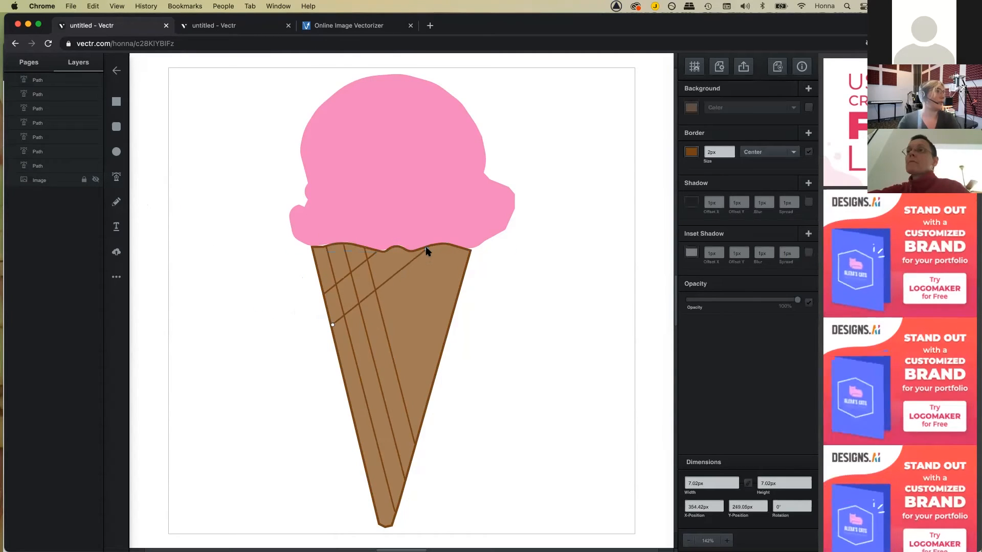
key(Escape)
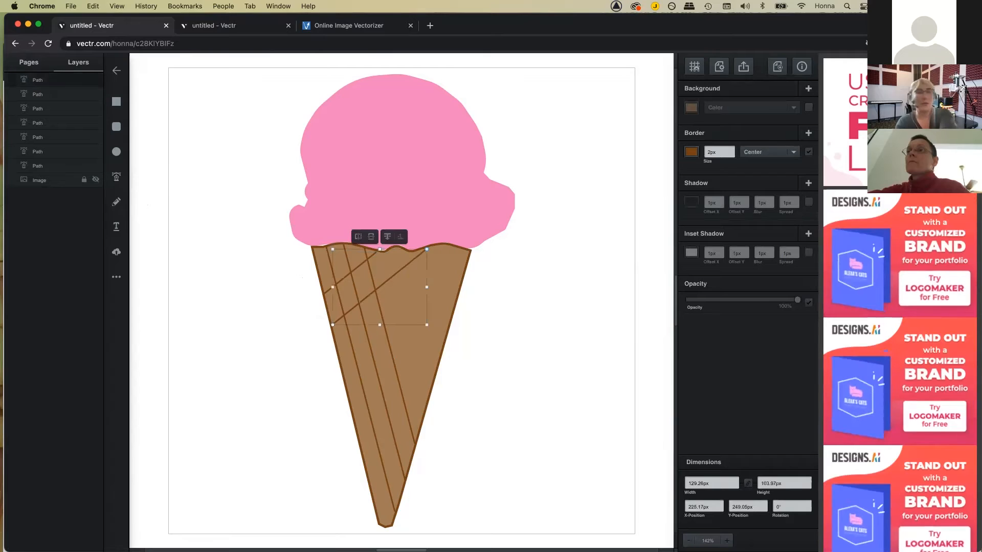
click(117, 178)
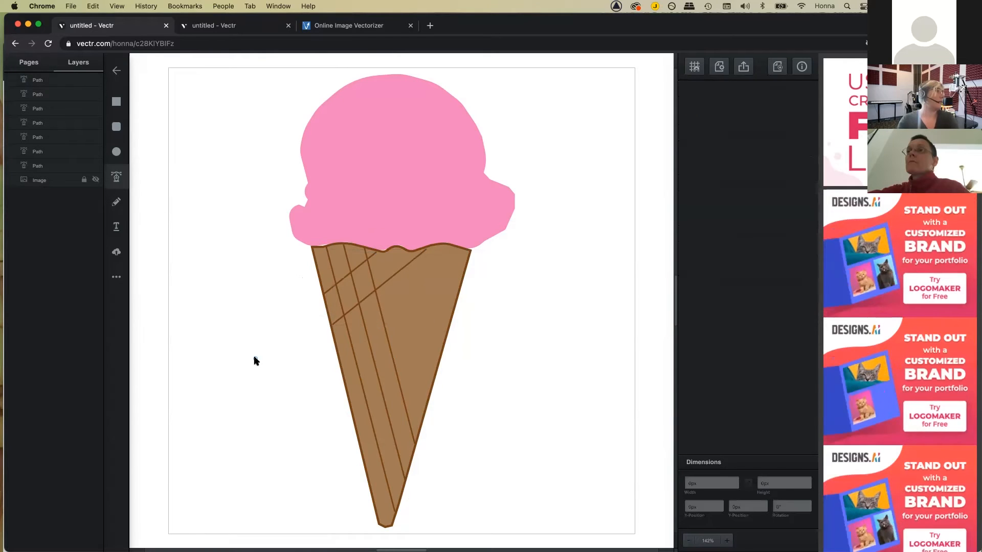
click(341, 363)
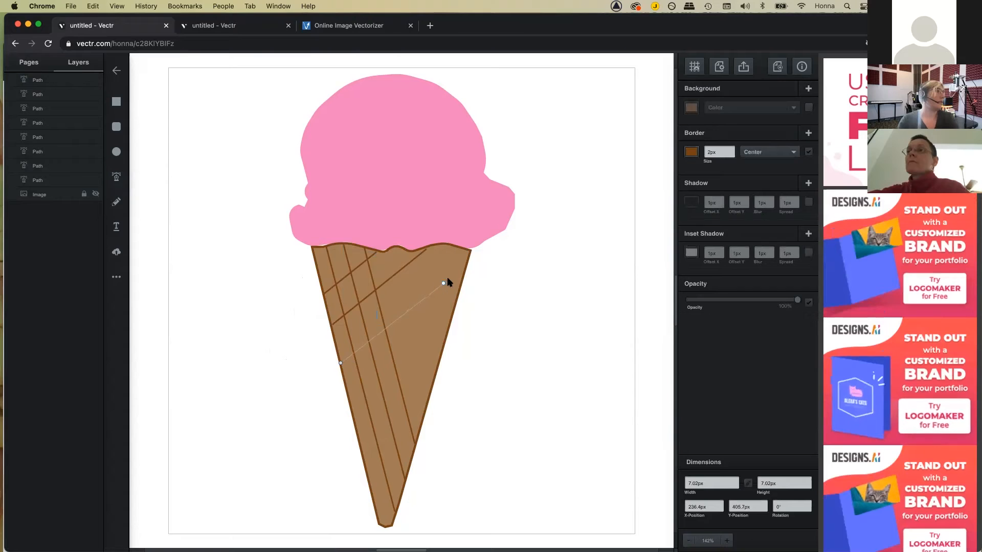
click(462, 274)
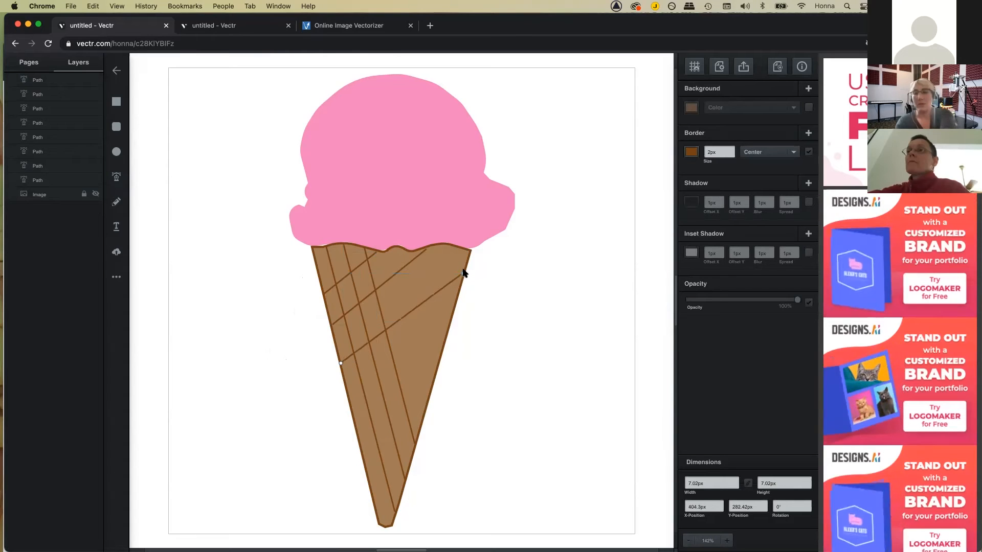
key(Escape)
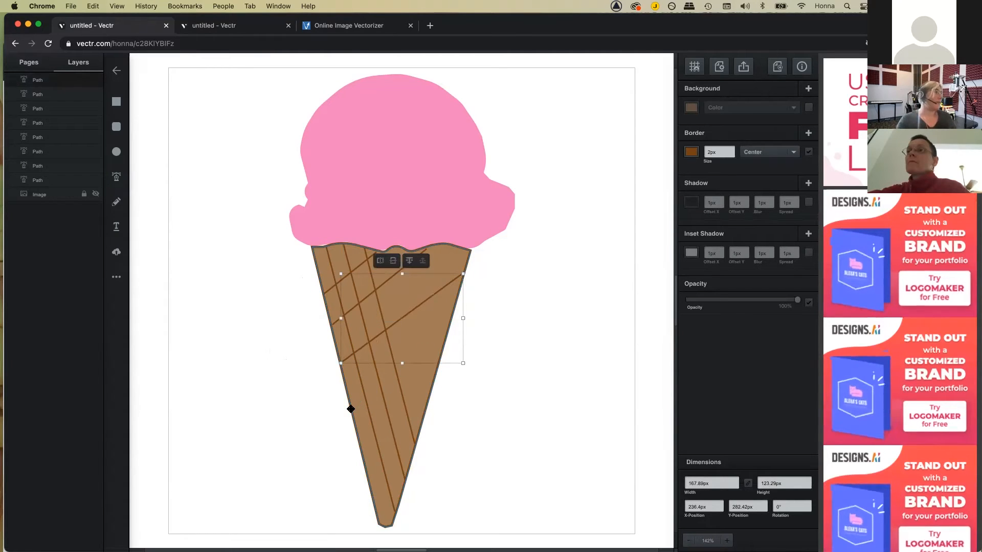
Step: Add three more crossing waffle lines lower down the cone toward its tip
click(116, 177)
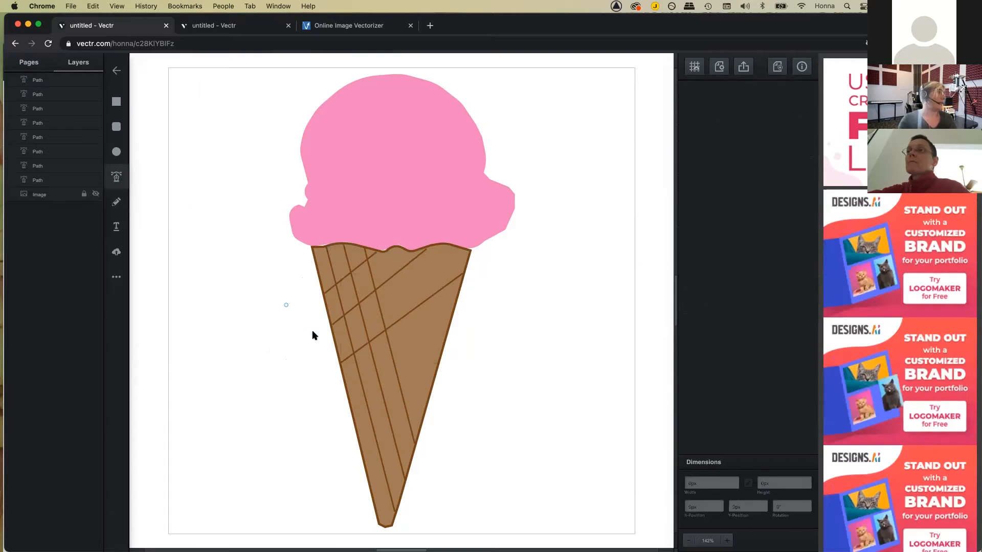
click(349, 397)
click(451, 316)
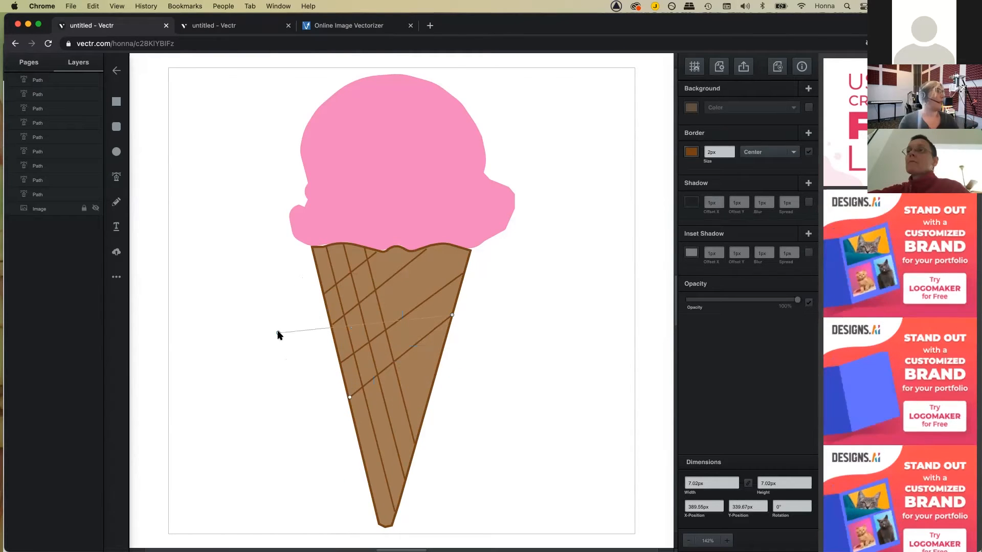
click(116, 177)
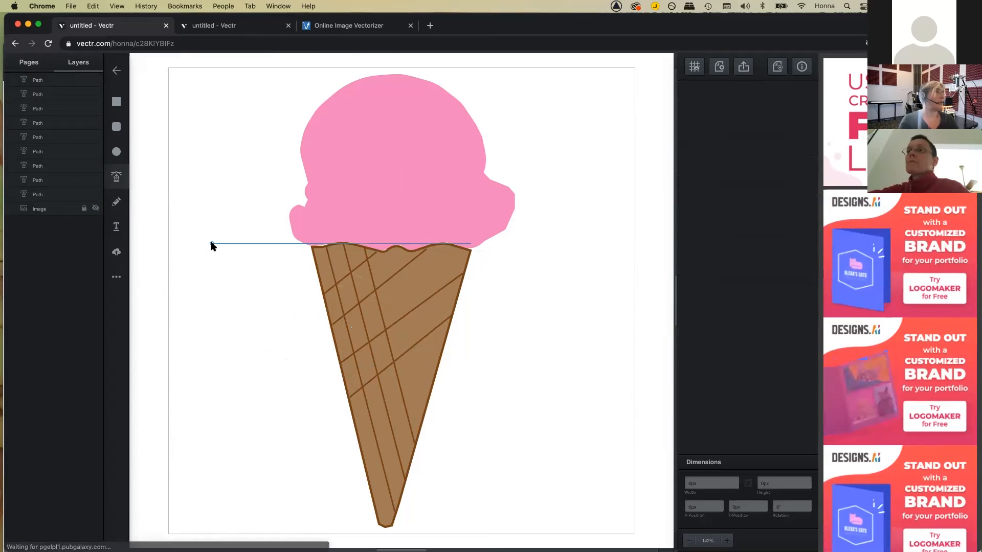
click(355, 426)
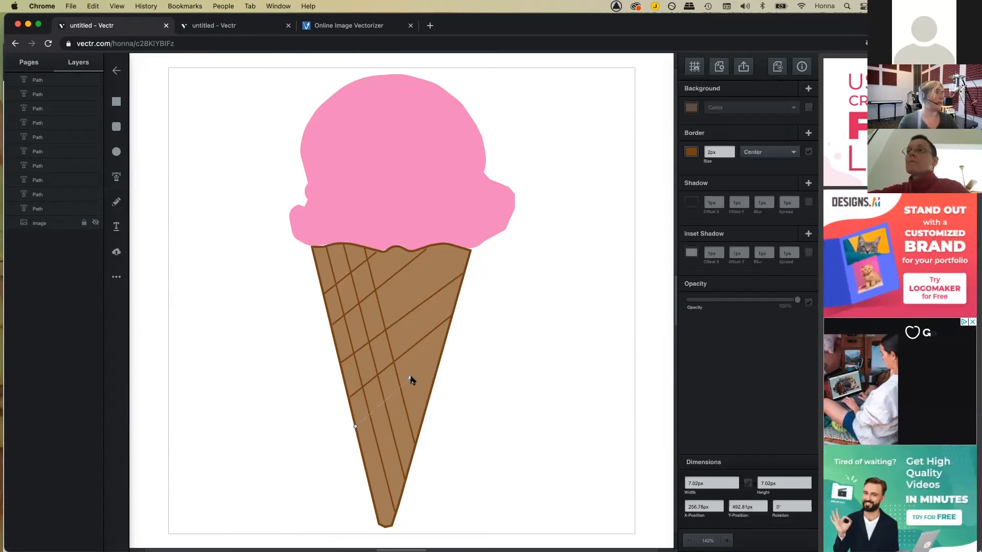
click(436, 366)
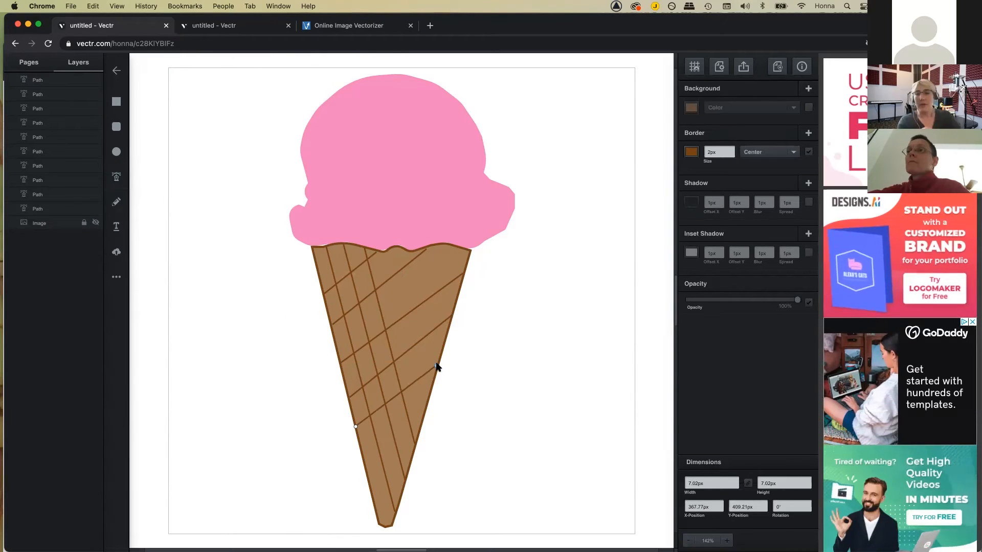
key(Escape)
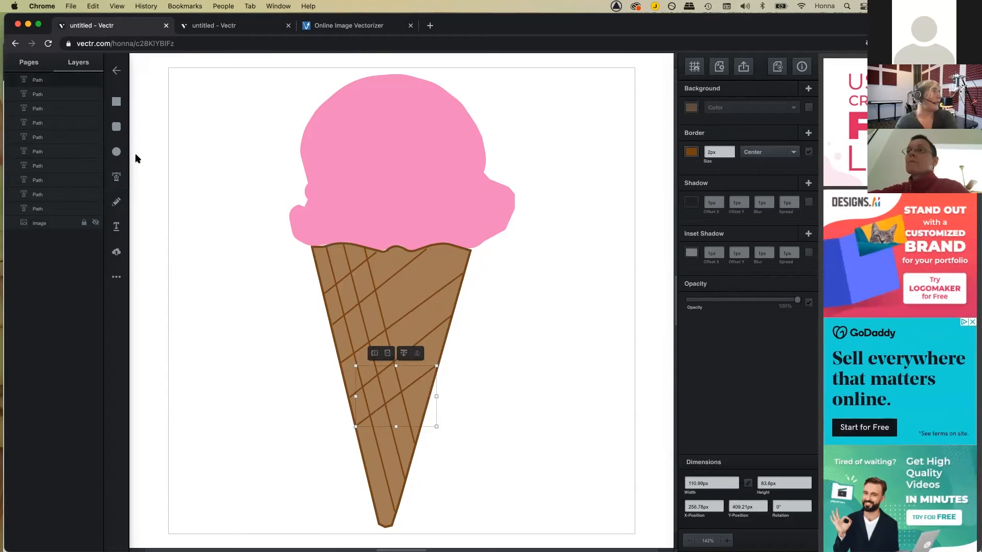
click(117, 177)
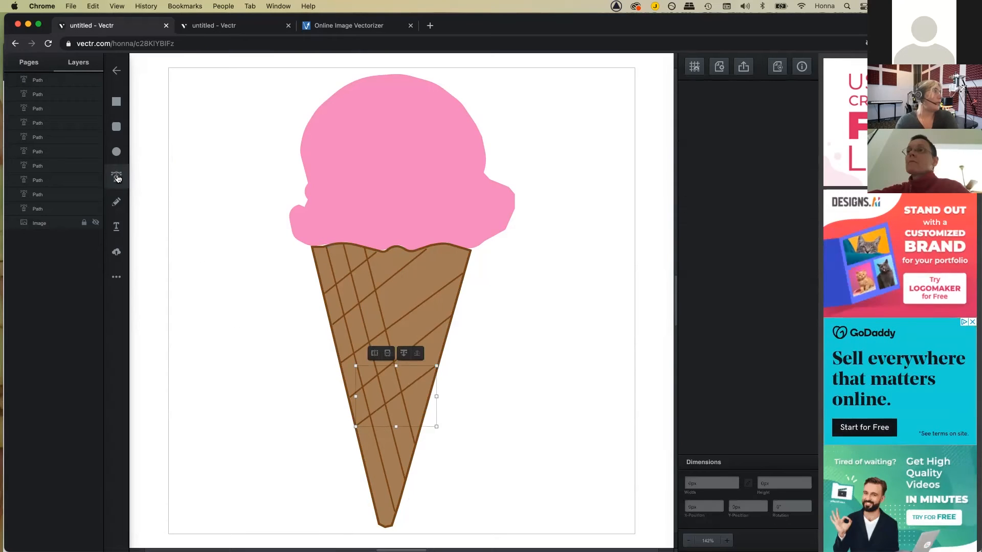
click(364, 466)
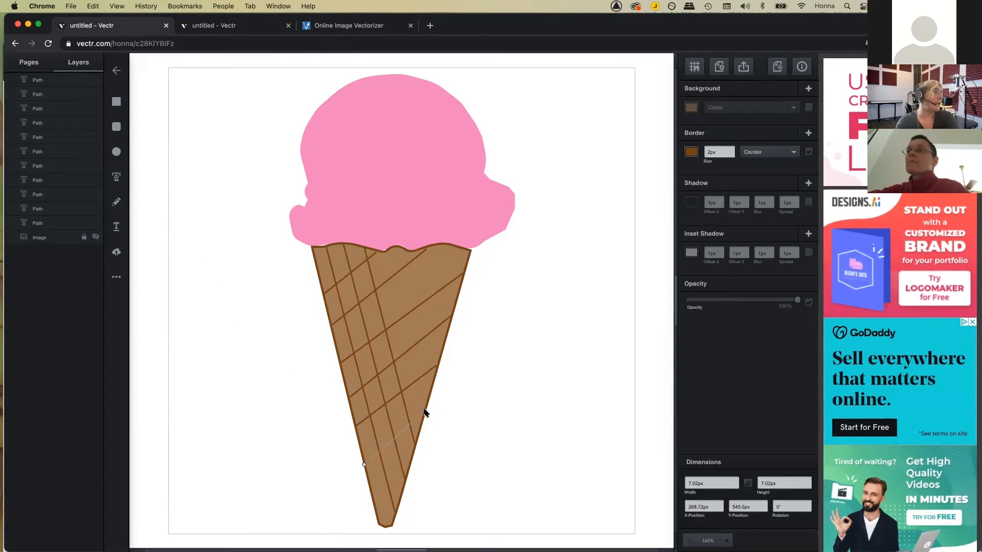
drag(424, 411, 444, 390)
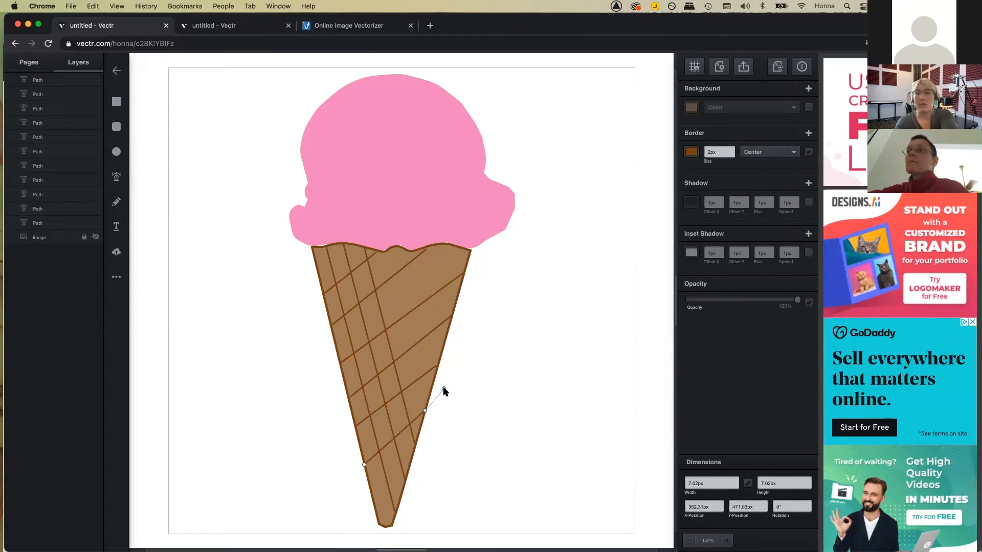
key(Escape)
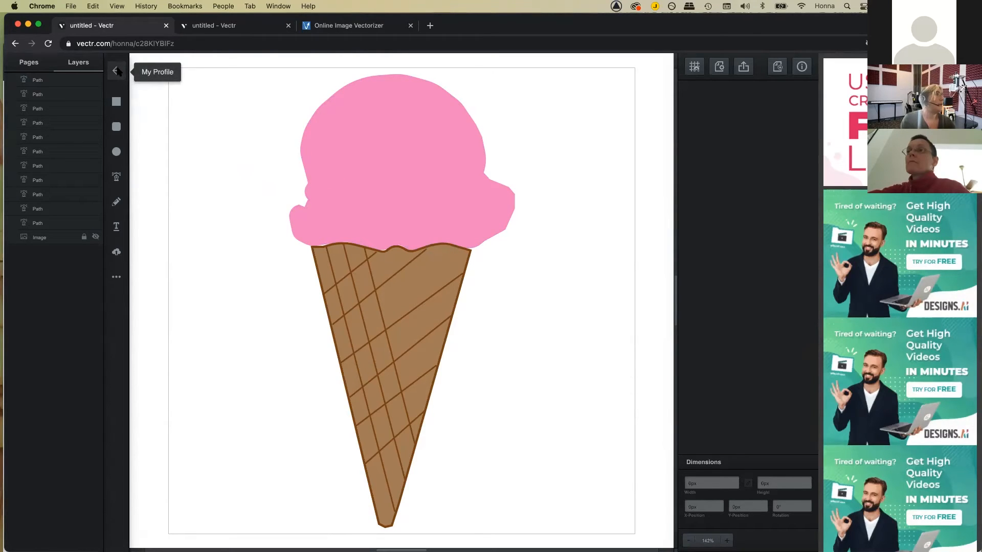
click(118, 72)
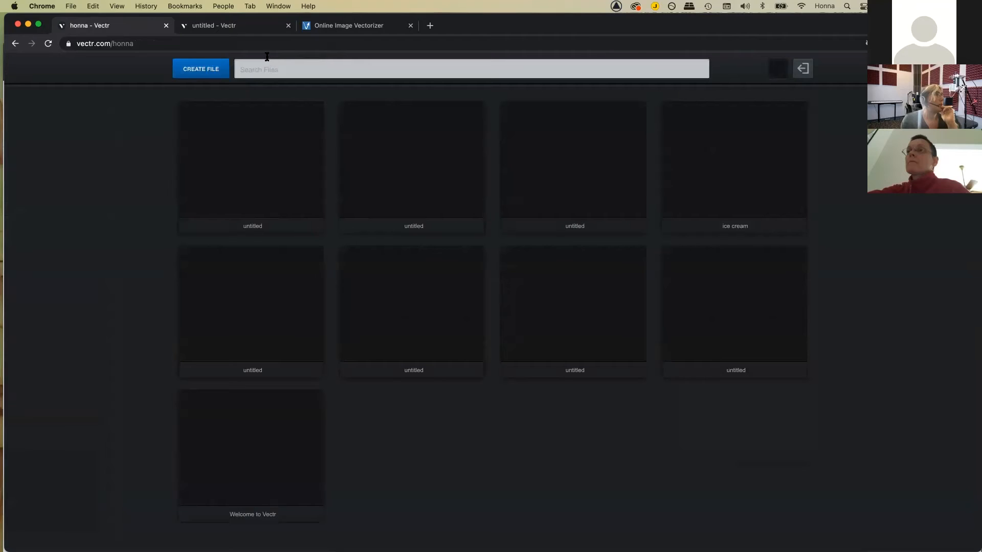
Step: Create a new blank Vectr file, then switch to the Online Image Vectorizer tab
click(221, 75)
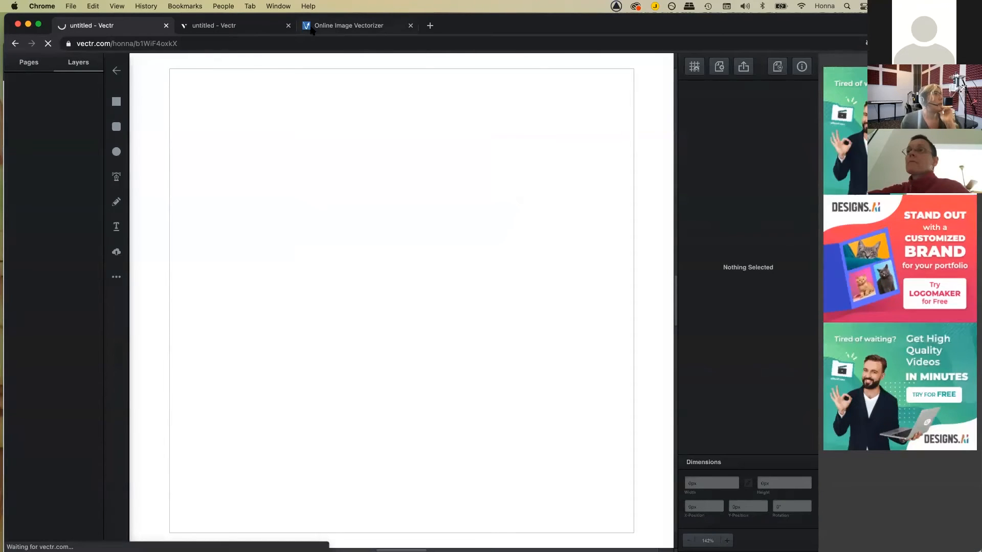
click(315, 27)
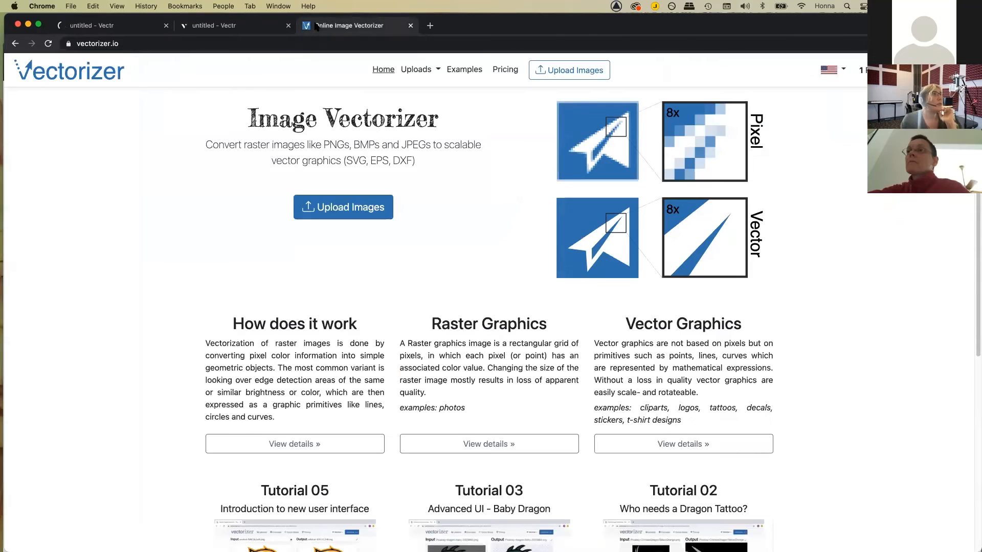
Step: Look over the vectorizer.io home page and open the Upload Images file chooser
scroll(250, 153, down, 1)
scroll(250, 151, up, 1)
scroll(306, 153, down, 2)
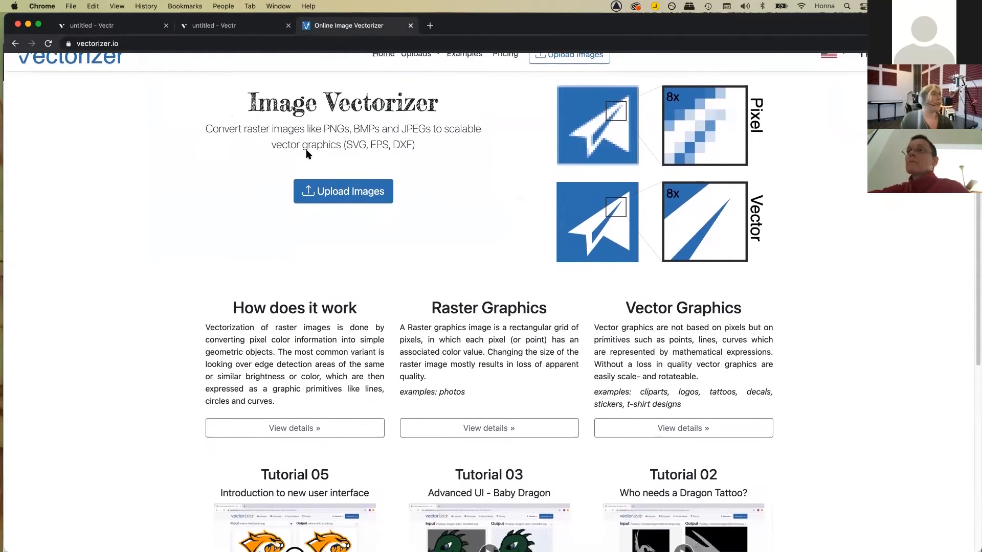
scroll(307, 154, down, 3)
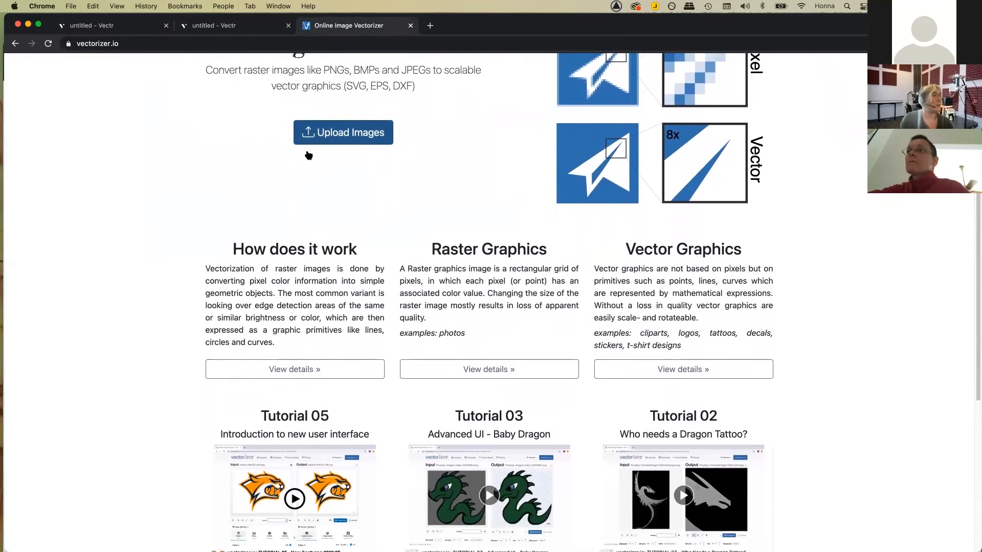
scroll(307, 154, up, 5)
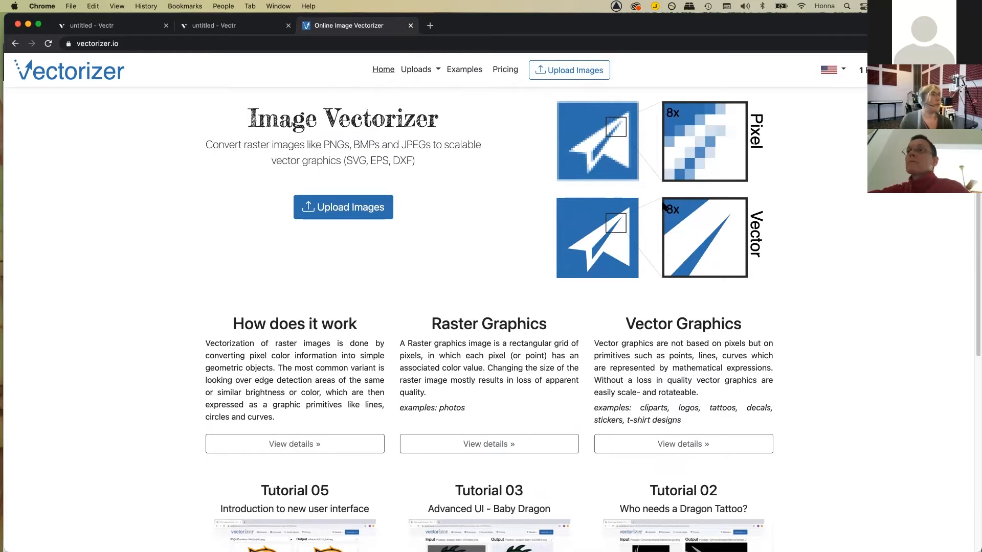
click(360, 209)
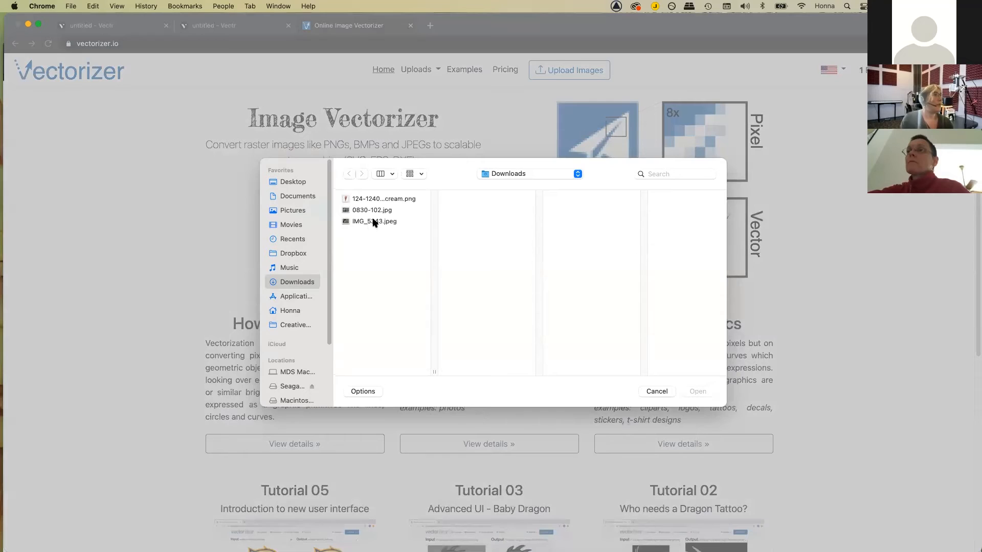
Step: Upload IMG_5343.jpeg from Downloads, keeping the photo detail at Default
click(376, 222)
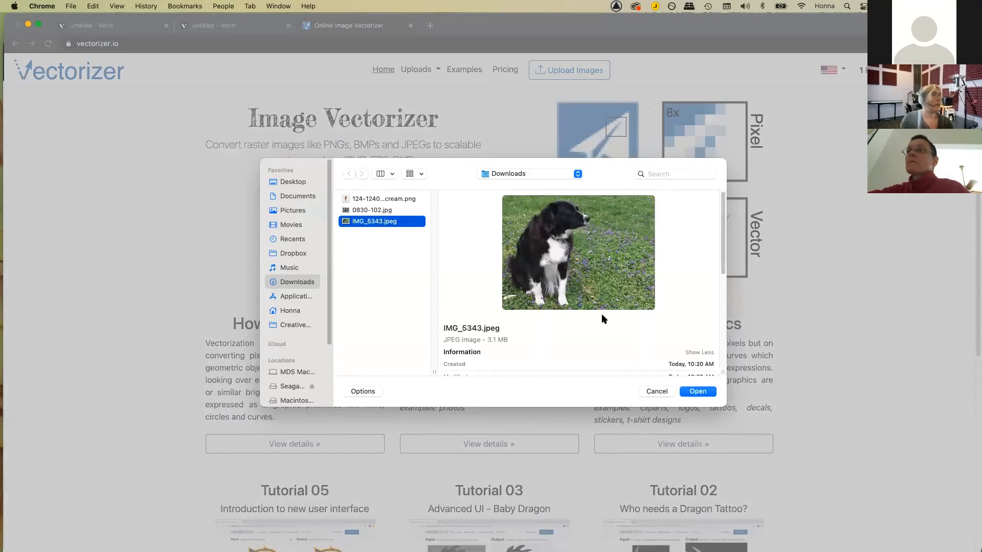
key(Return)
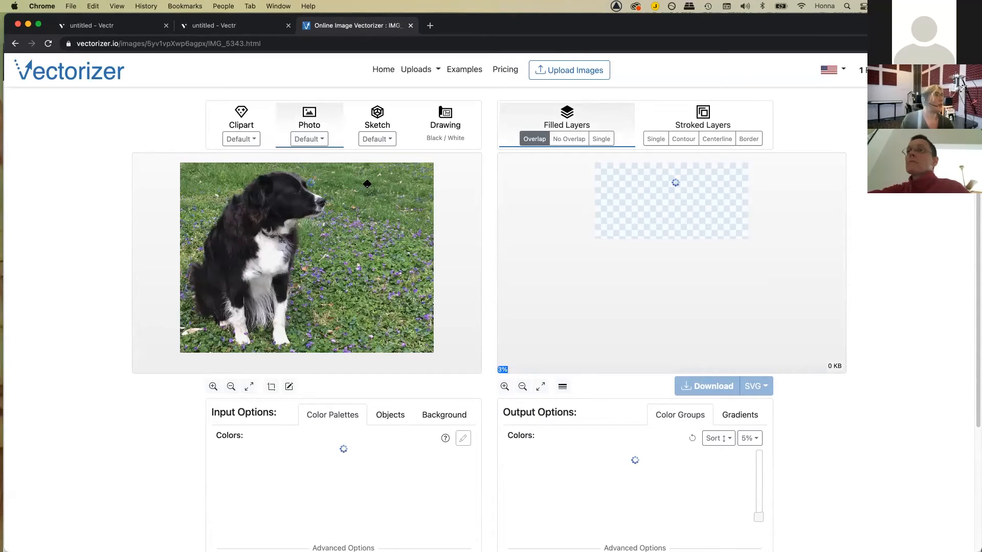
click(322, 140)
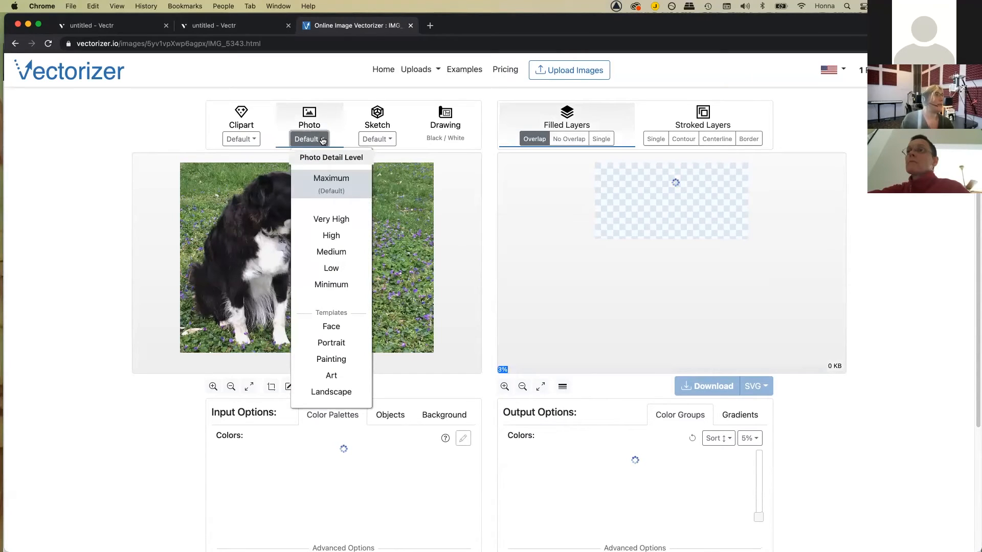
click(321, 140)
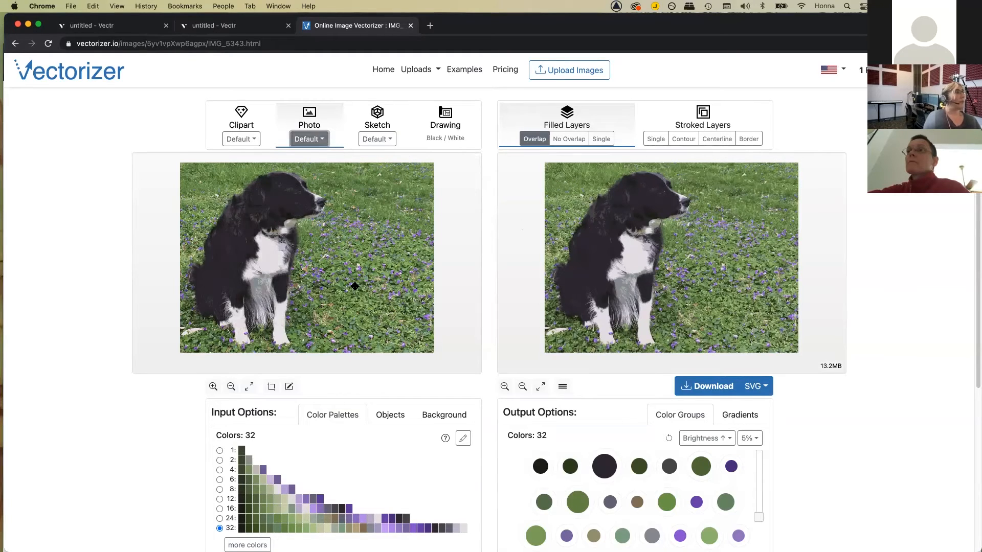
Step: Under Color Palettes, pick 8 colours and then 4 colours
scroll(351, 453, down, 1)
scroll(351, 453, down, 1)
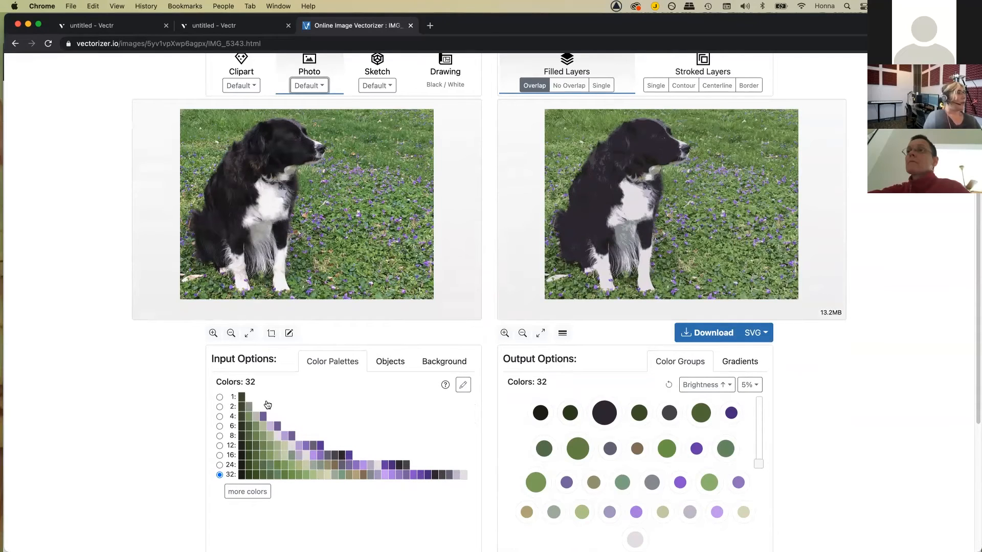
click(219, 436)
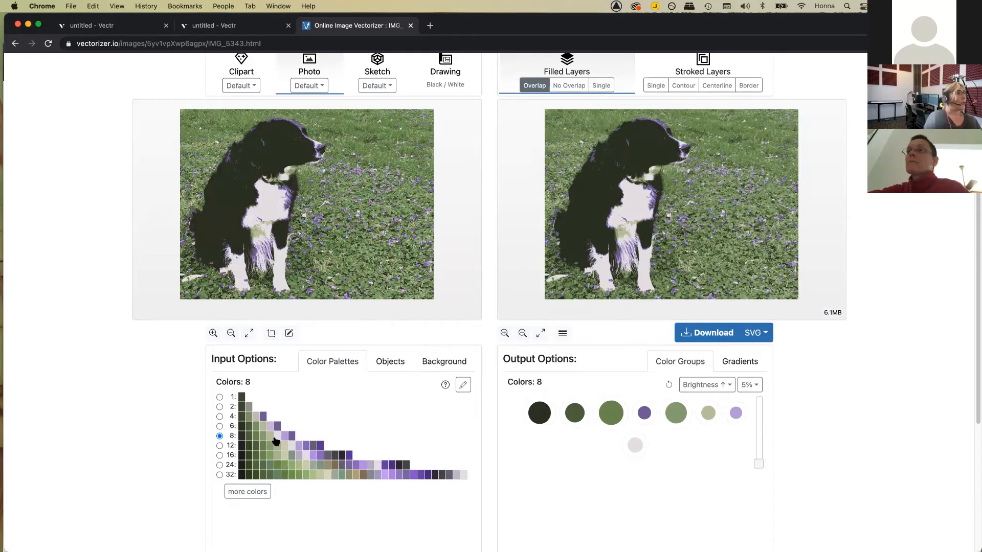
click(219, 416)
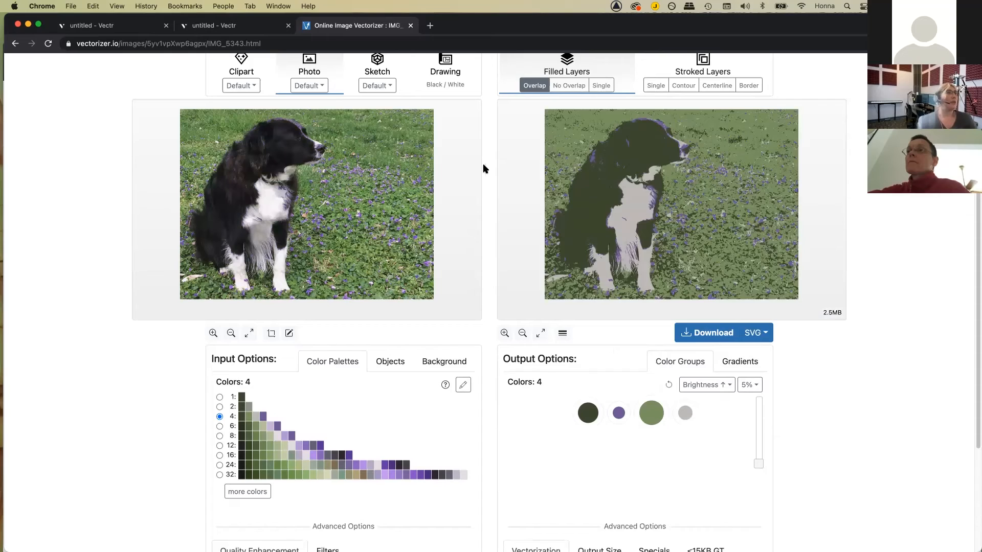
Step: Set Photo detail to Low and the colour palette to 4 colours, shrinking the SVG to 448KB
click(323, 87)
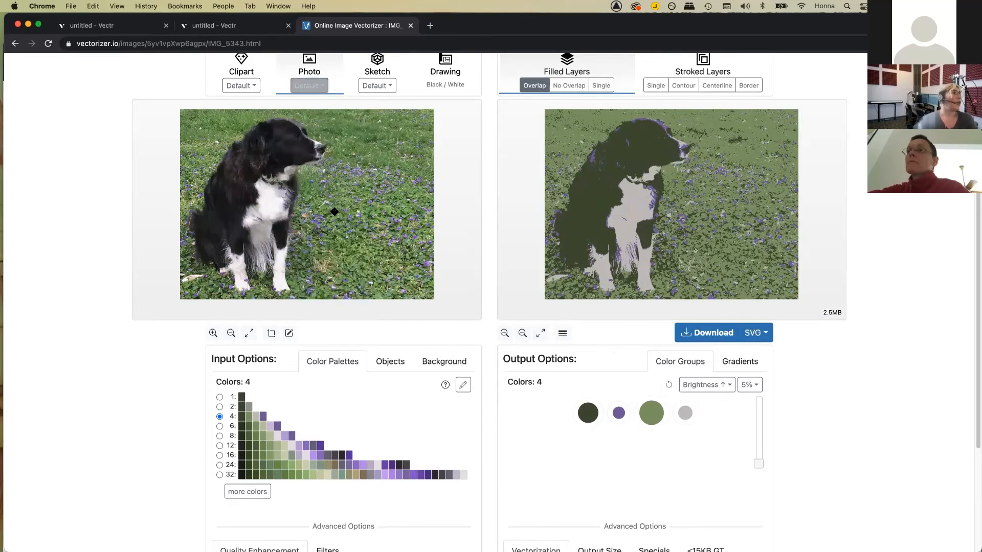
click(332, 214)
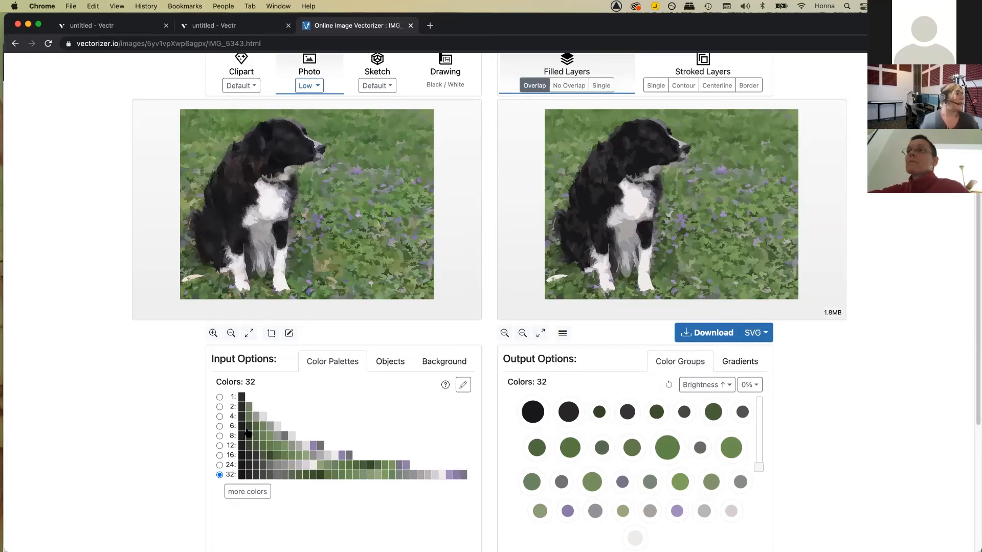
click(219, 436)
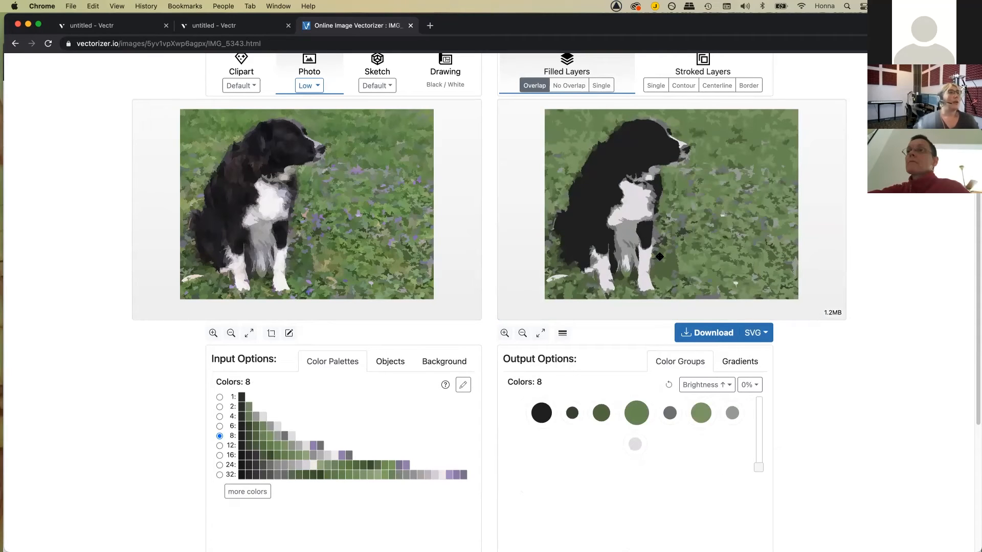
click(220, 417)
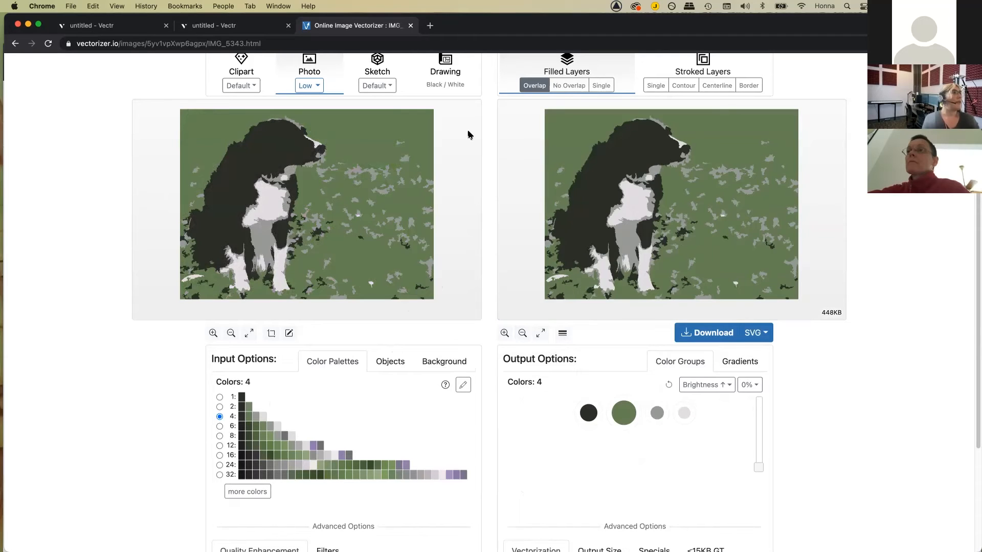
scroll(469, 135, down, 1)
scroll(465, 117, up, 2)
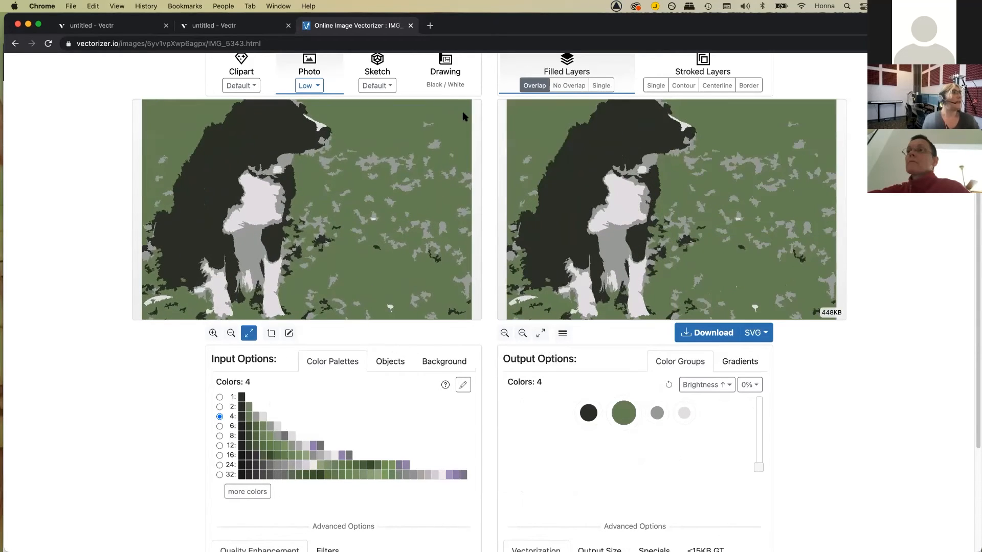
Step: Preview Drawing (Black/White) mode, then choose Low under Photo to return to photo mode
click(446, 86)
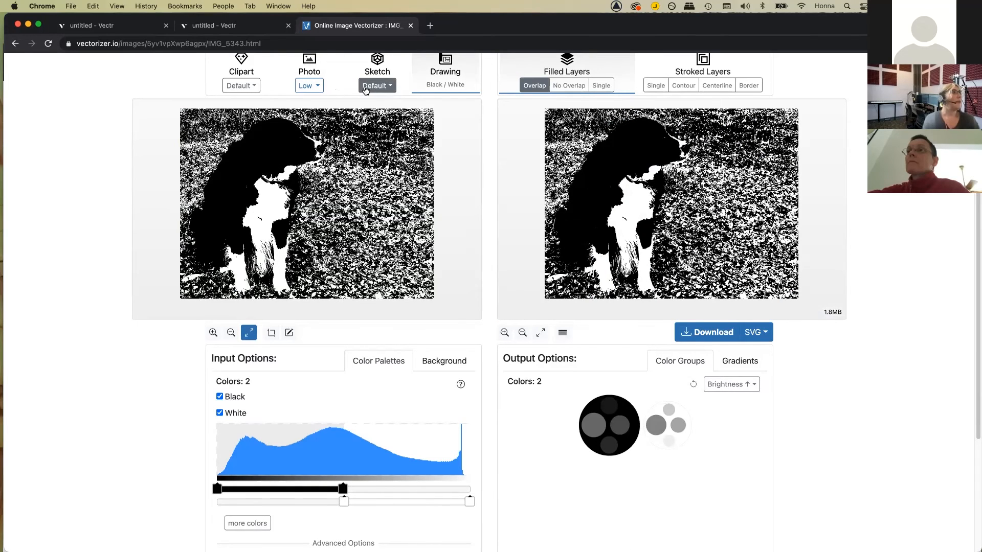
click(307, 87)
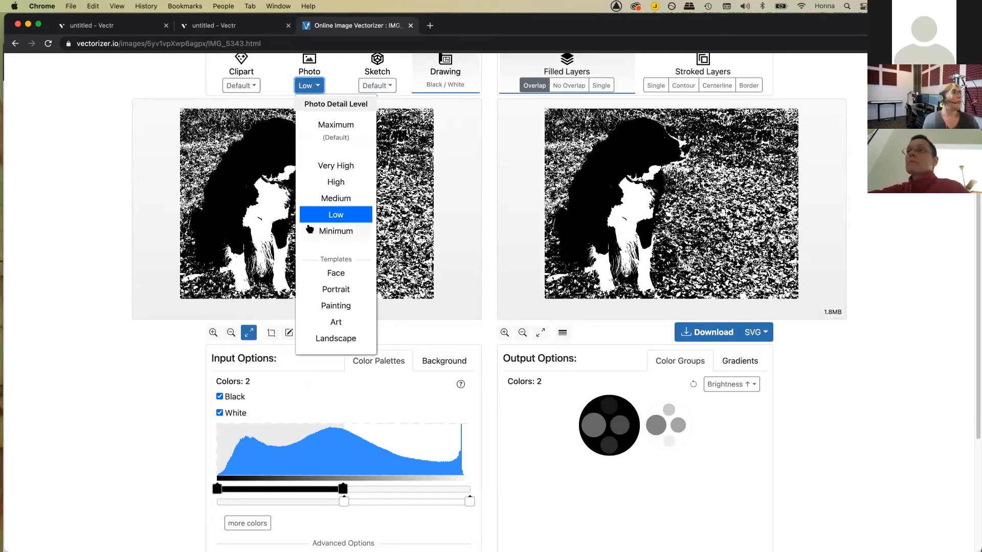
click(325, 219)
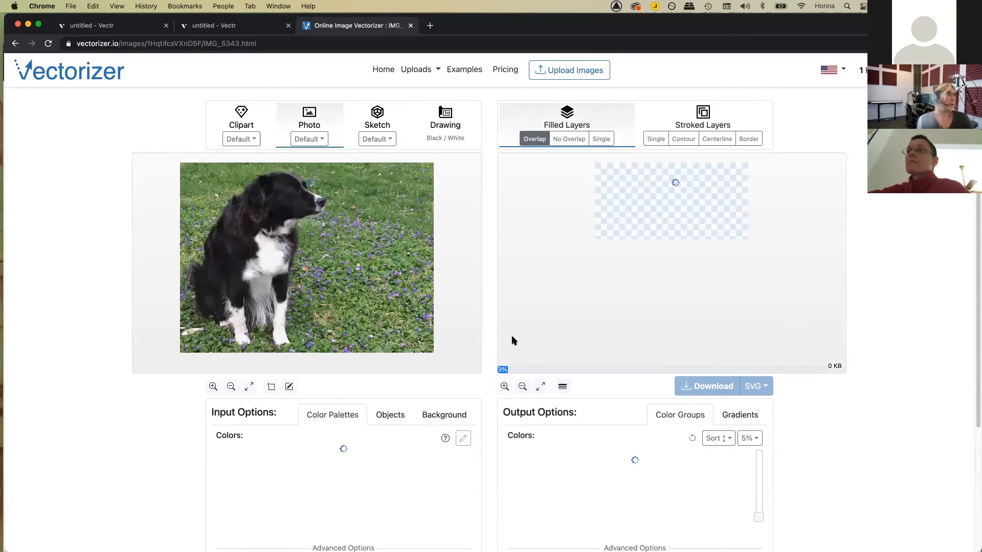
scroll(396, 392, down, 1)
scroll(396, 390, down, 1)
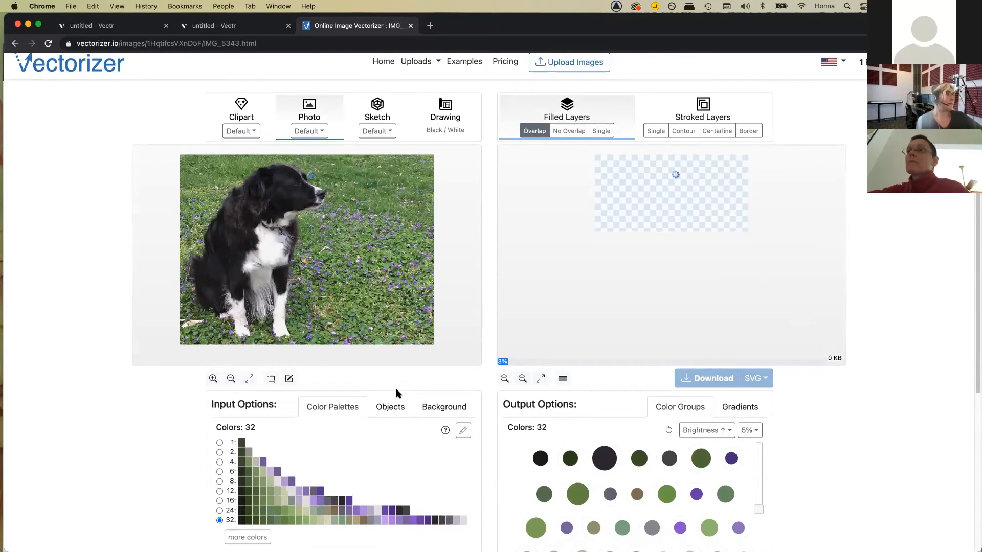
scroll(395, 389, up, 1)
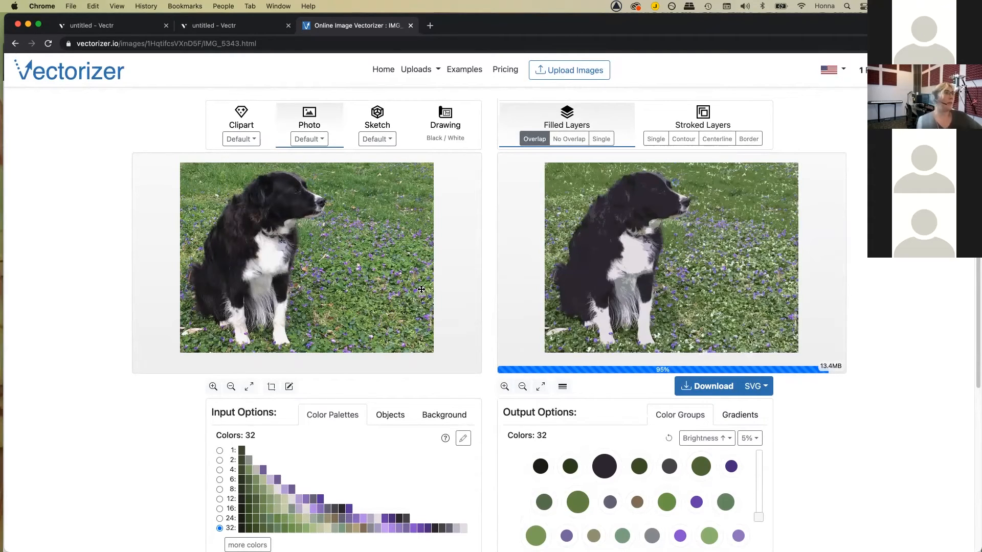
scroll(393, 292, down, 1)
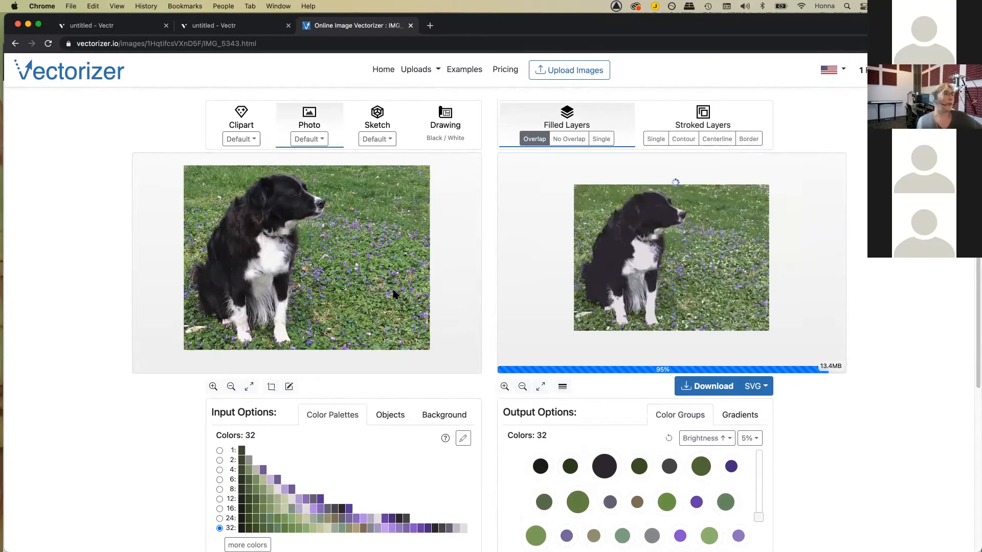
scroll(393, 293, down, 2)
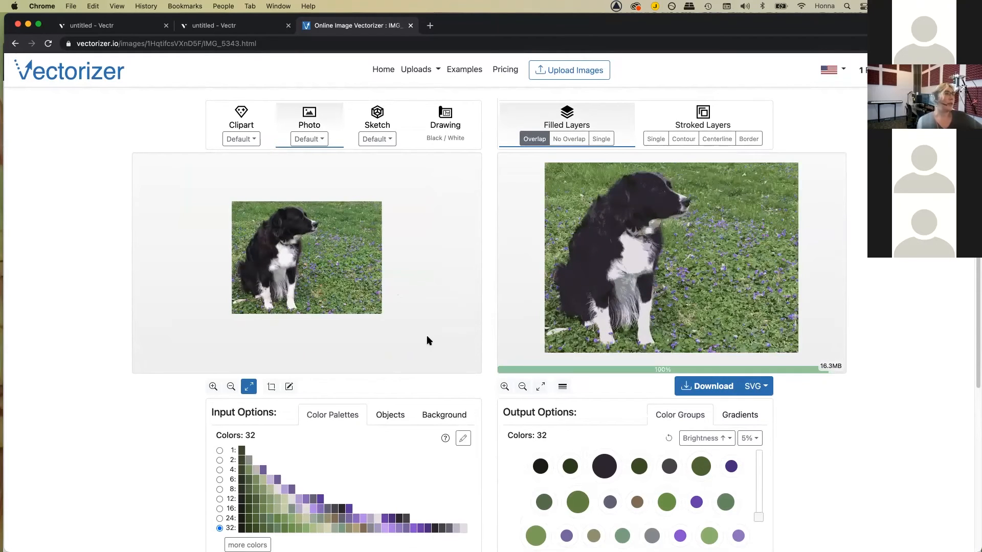
scroll(460, 322, up, 3)
scroll(588, 310, down, 3)
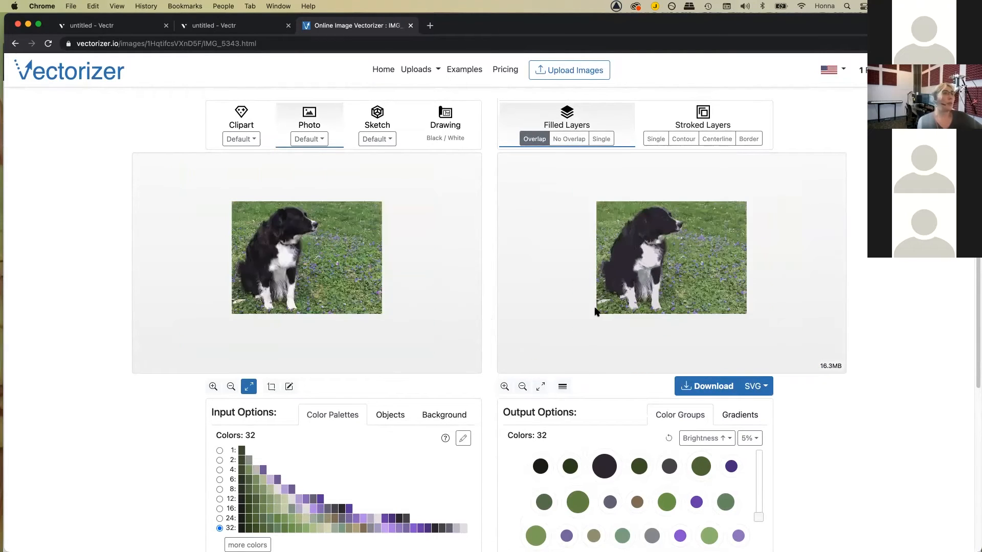
scroll(595, 311, down, 1)
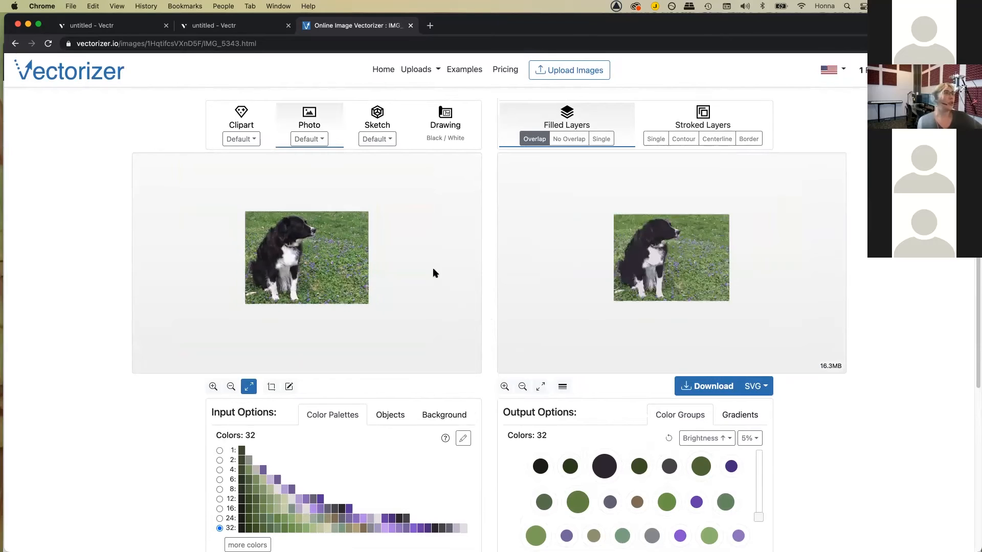
scroll(394, 271, up, 1)
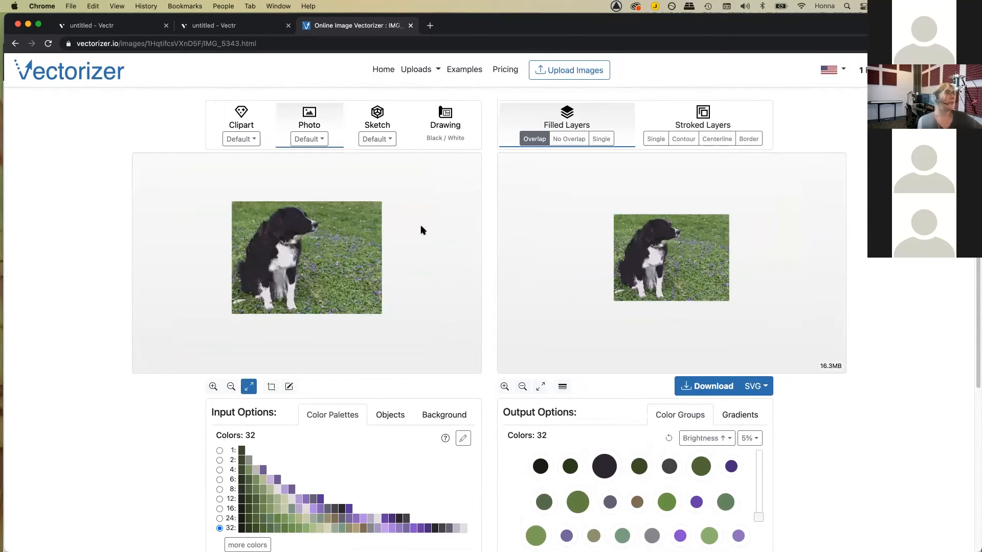
scroll(364, 272, down, 1)
scroll(365, 214, up, 5)
scroll(364, 215, up, 1)
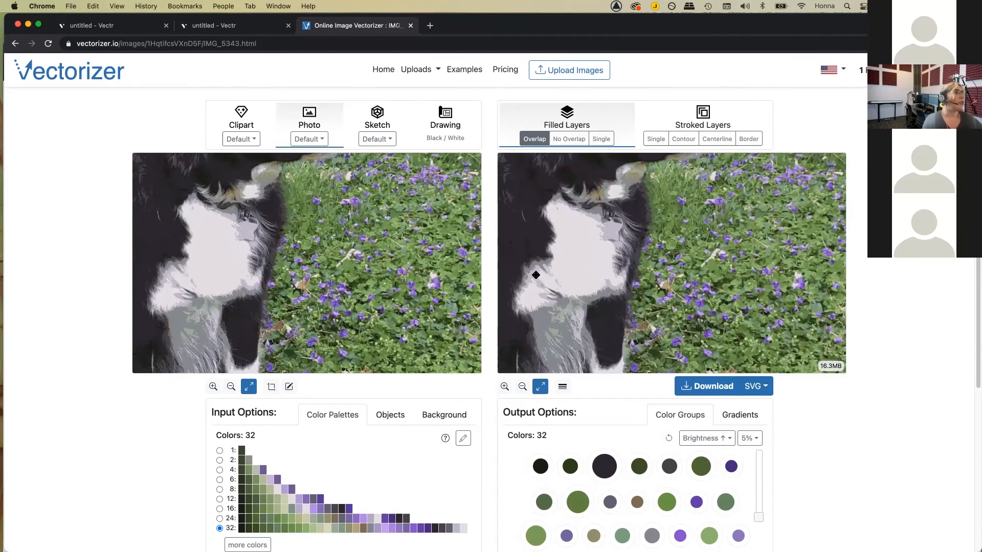
scroll(602, 298, down, 5)
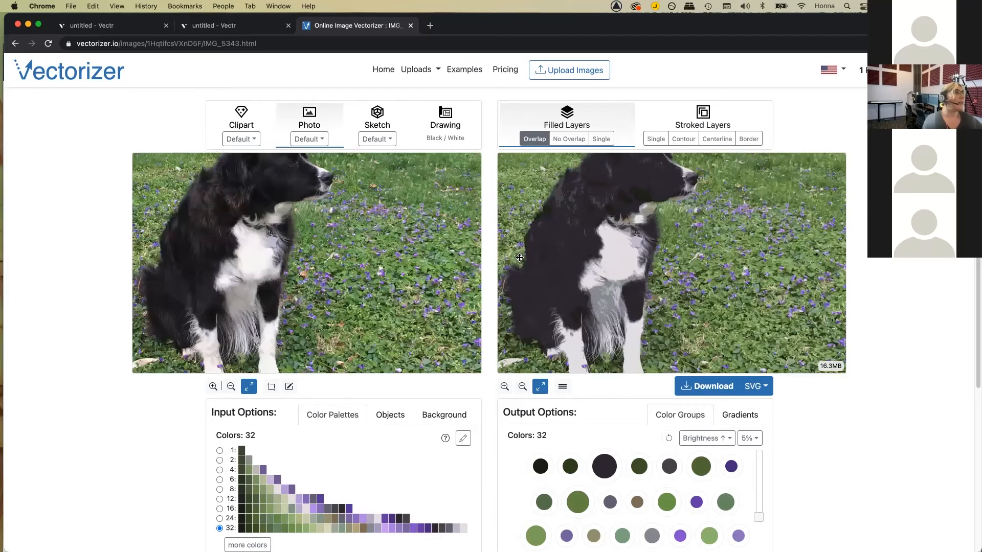
scroll(409, 265, down, 5)
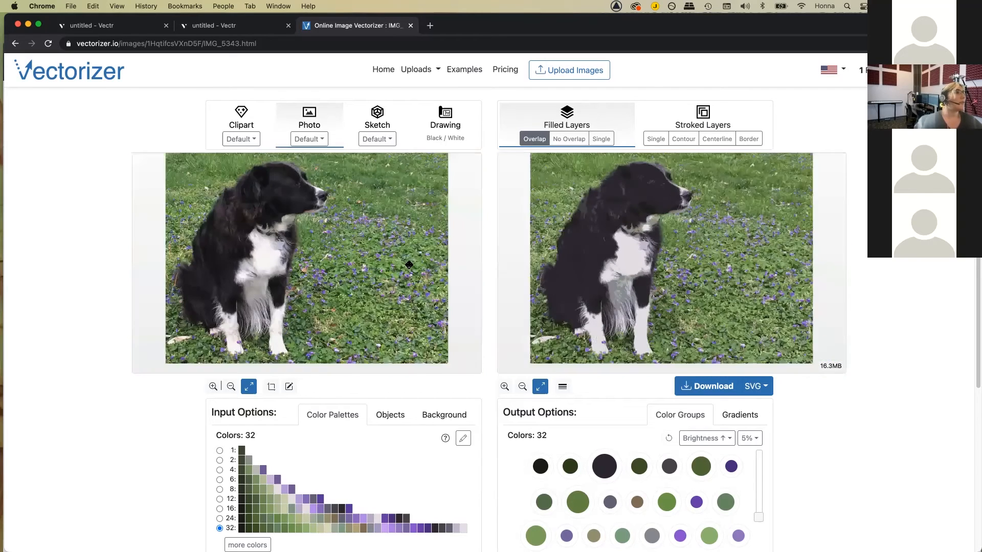
Step: Set Photo detail to Low and the colour palette to 4 colours
click(312, 141)
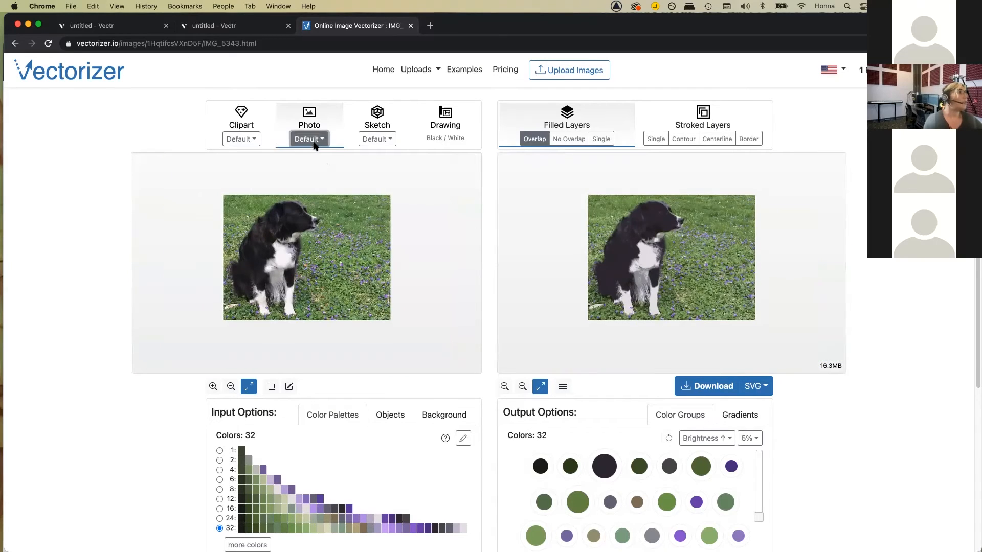
click(321, 140)
click(325, 267)
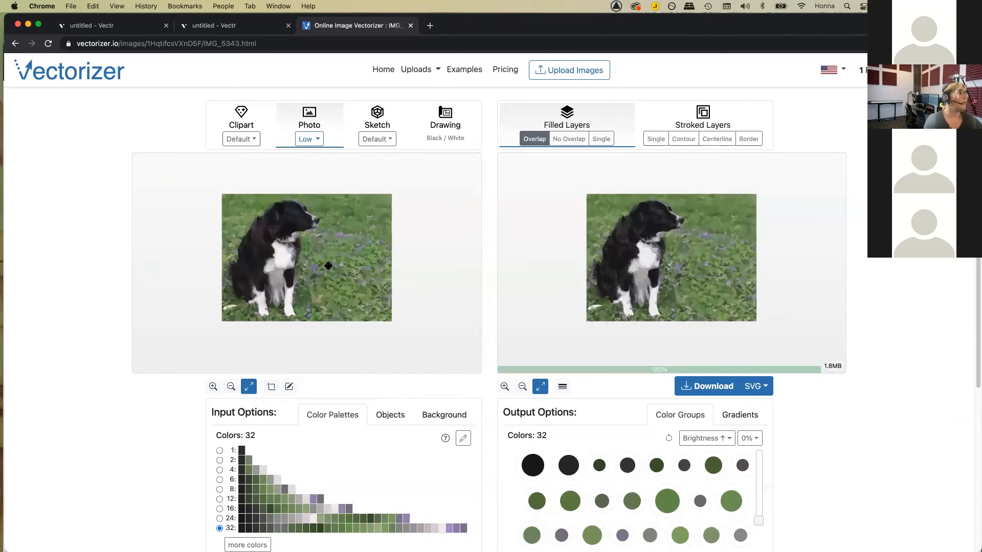
click(220, 490)
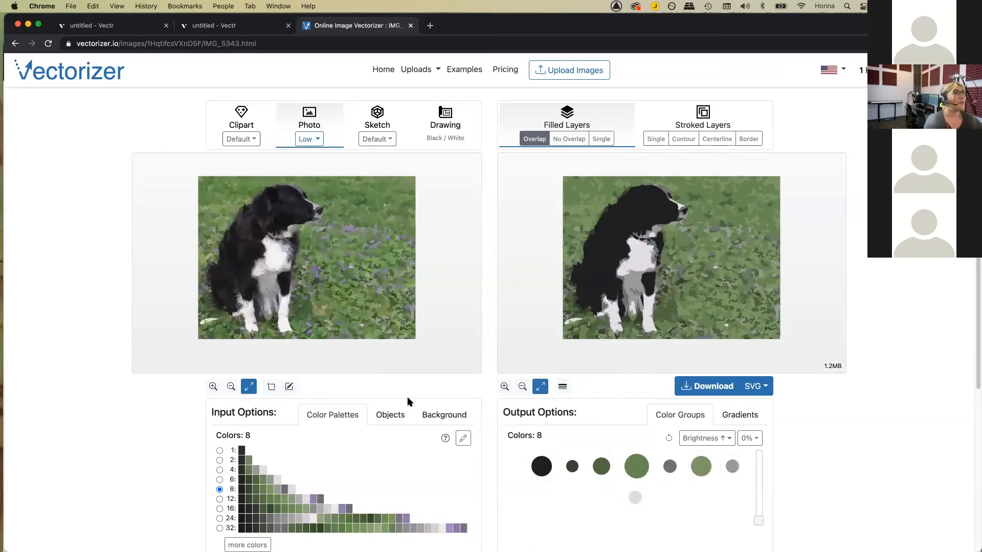
click(220, 471)
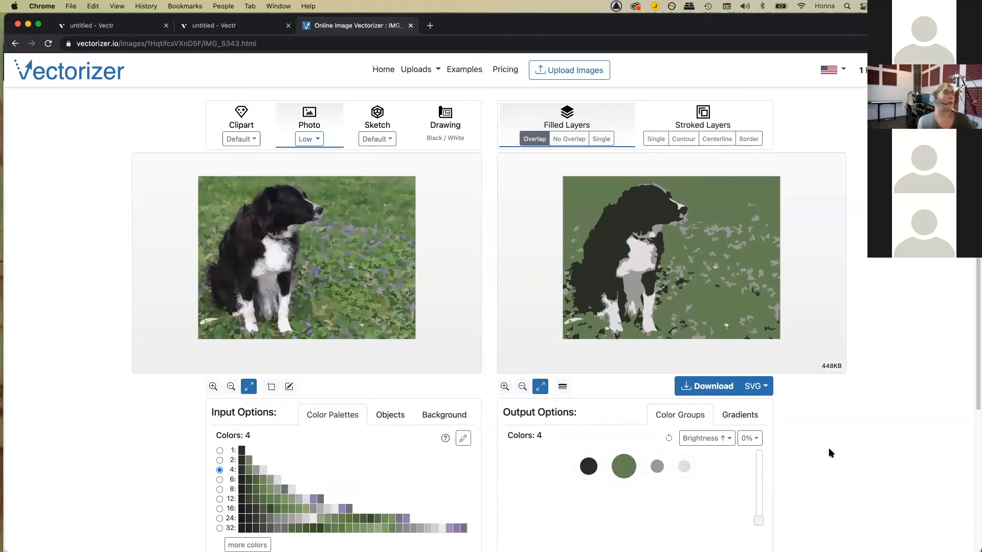
Step: Download the dog vector as IMG_5343.svg
scroll(824, 457, down, 3)
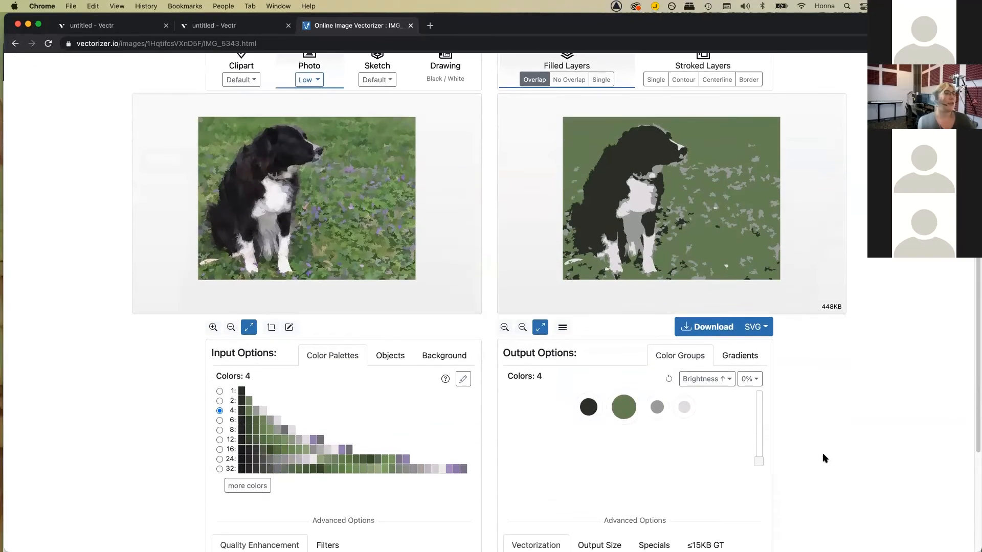
scroll(822, 456, down, 3)
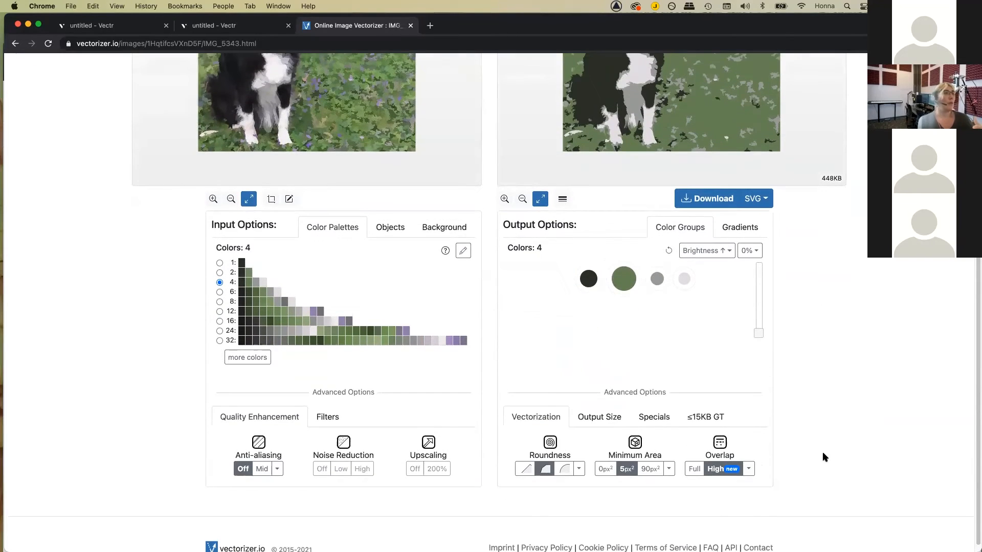
scroll(824, 458, down, 1)
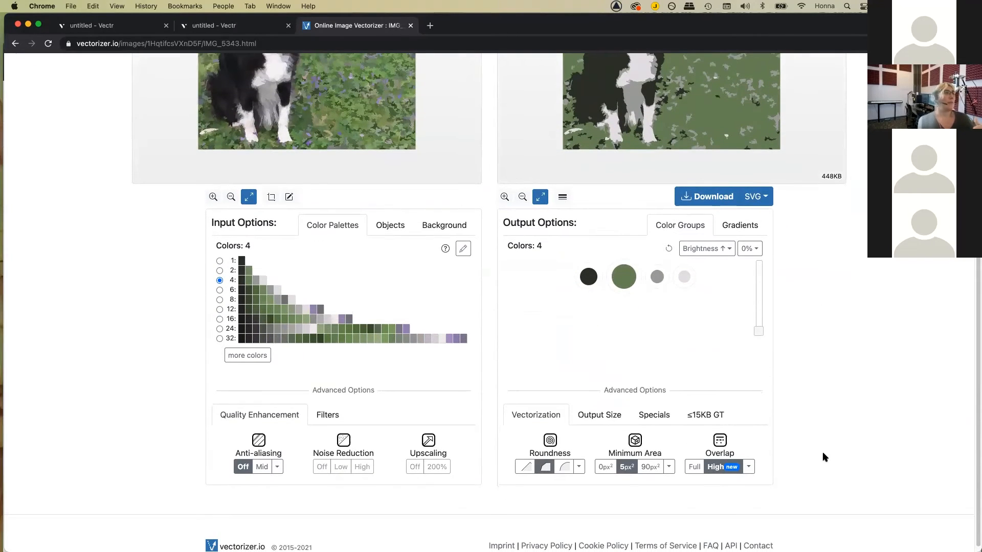
scroll(824, 458, down, 1)
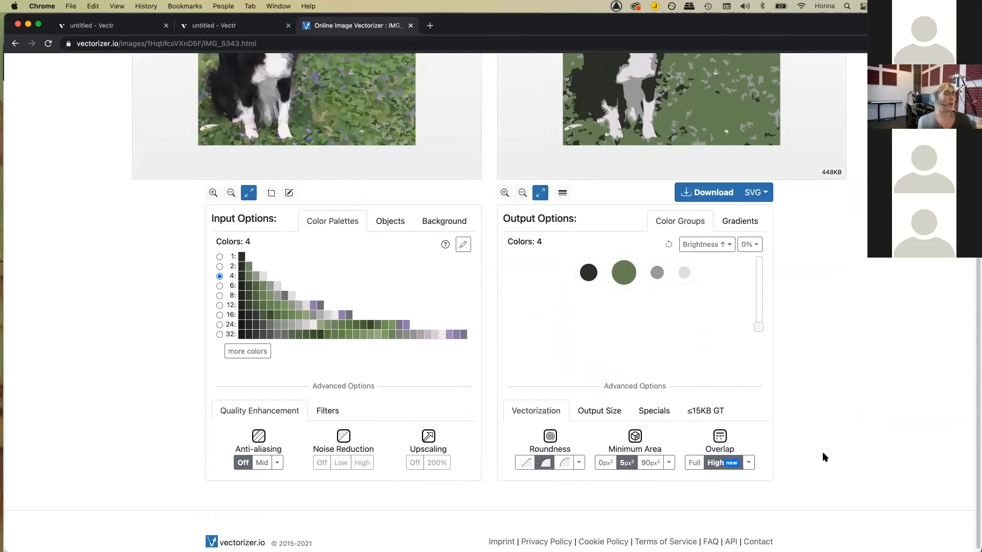
scroll(820, 455, up, 2)
scroll(820, 459, up, 4)
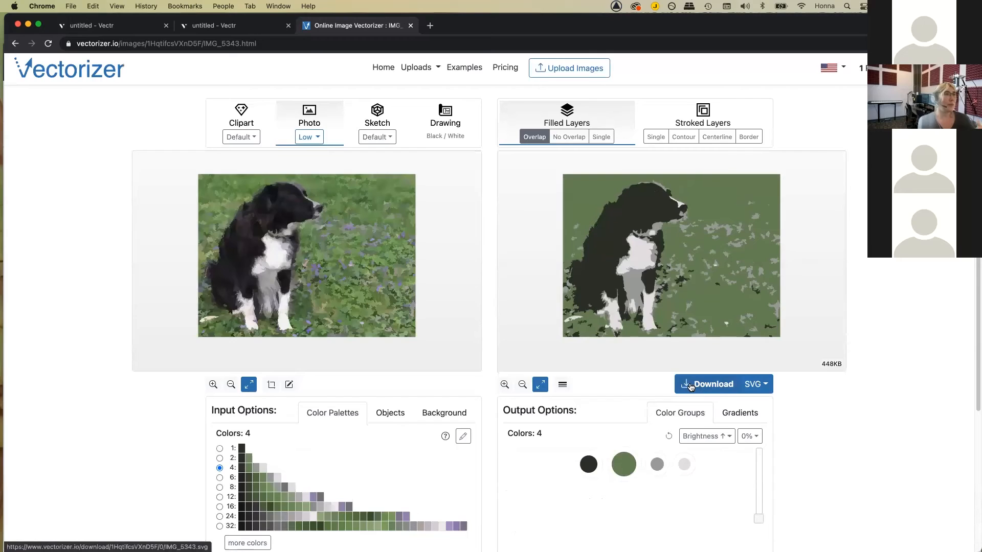
click(690, 387)
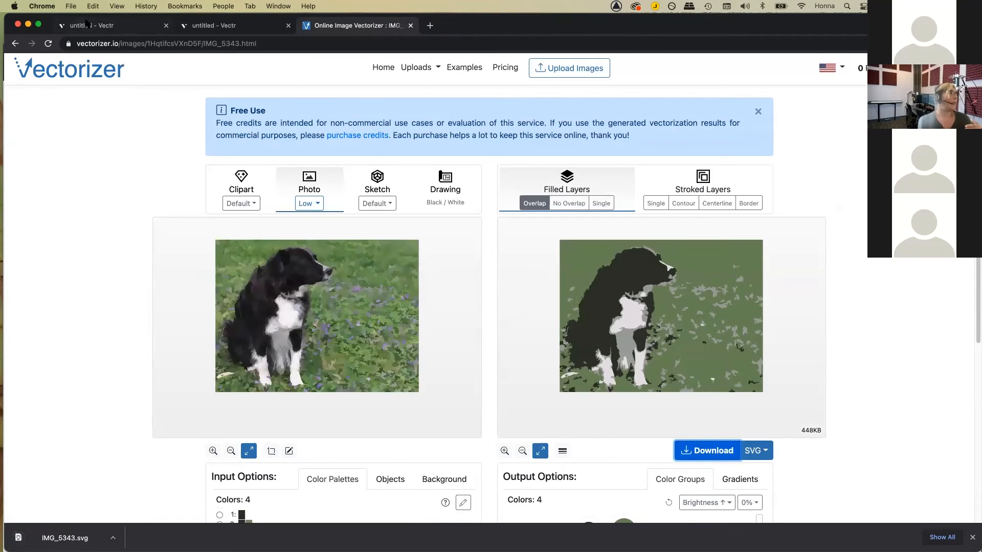
Step: In the Vectr tab, use Upload Image to place IMG_5343.svg from Downloads on the canvas
click(87, 25)
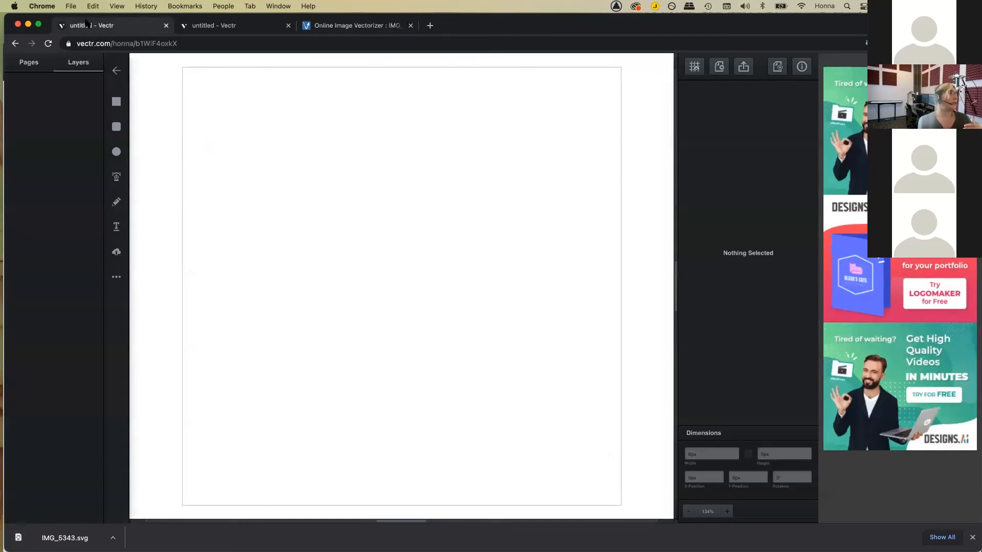
click(117, 252)
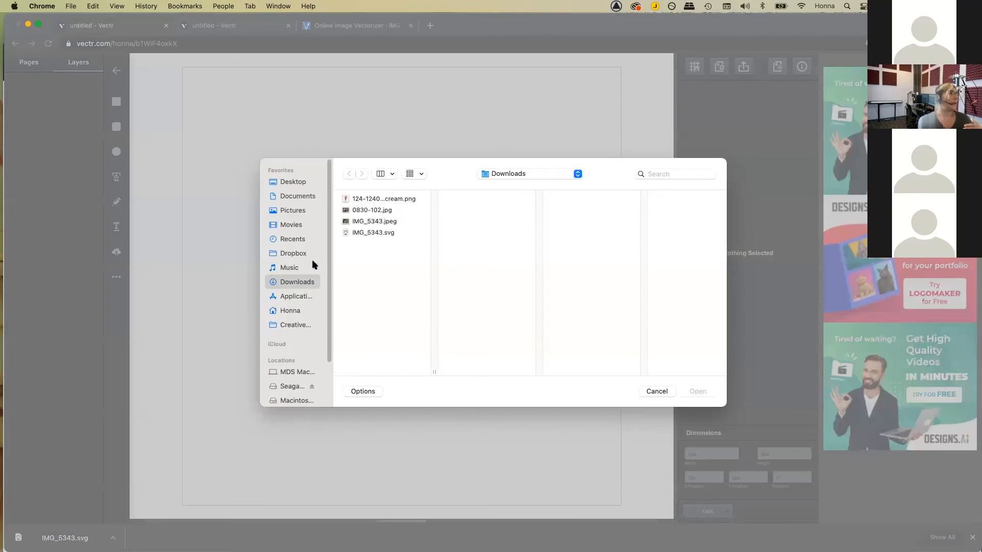
click(373, 233)
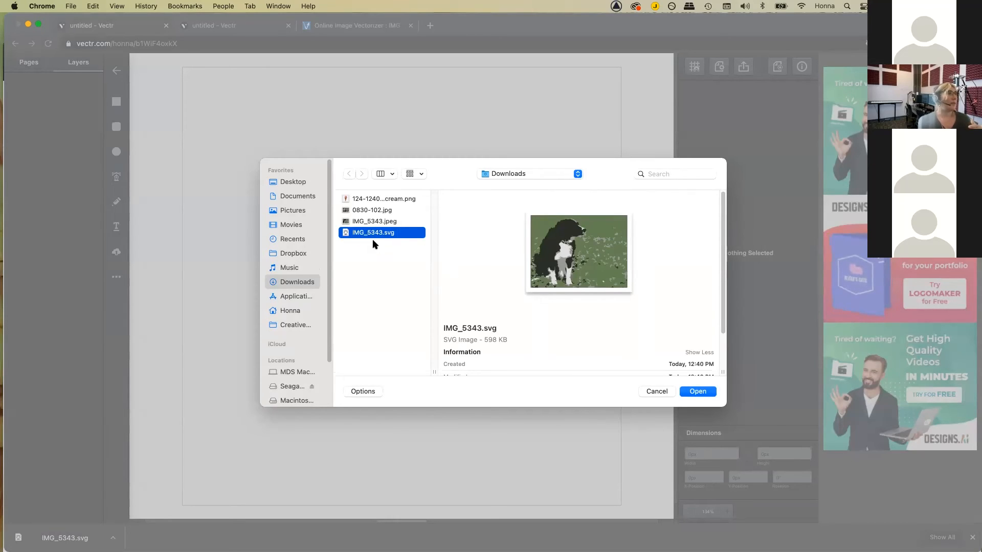
click(696, 392)
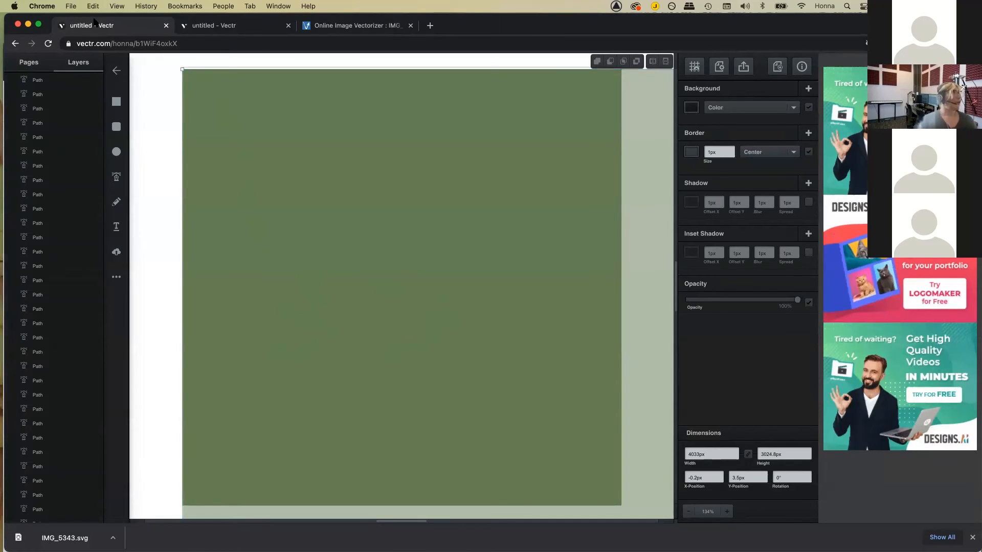
Step: Scale the dog vector down to about 753.9 × 565.43px and align it to the page's left edge
drag(183, 68, 256, 173)
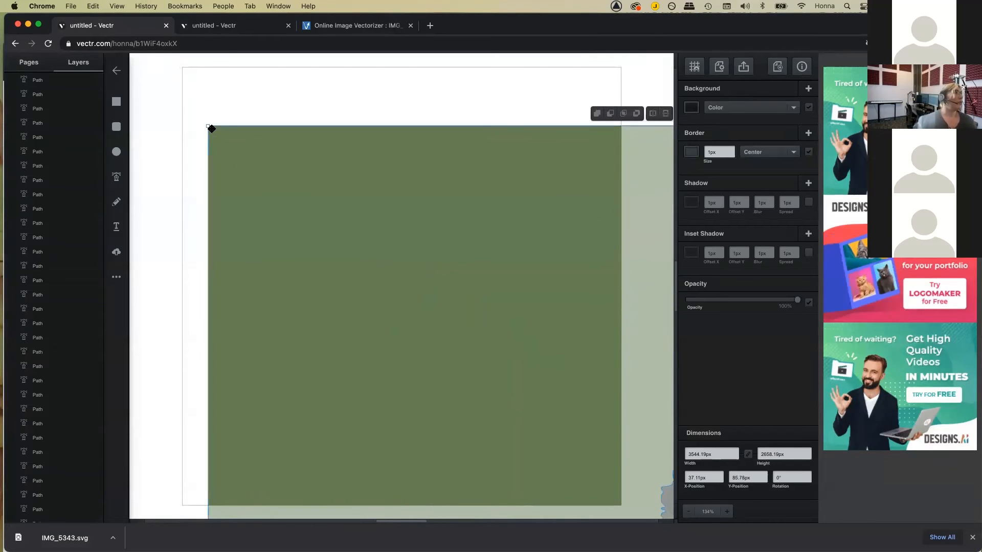
drag(207, 125, 288, 143)
drag(228, 81, 403, 287)
drag(403, 213, 227, 142)
drag(346, 212, 346, 211)
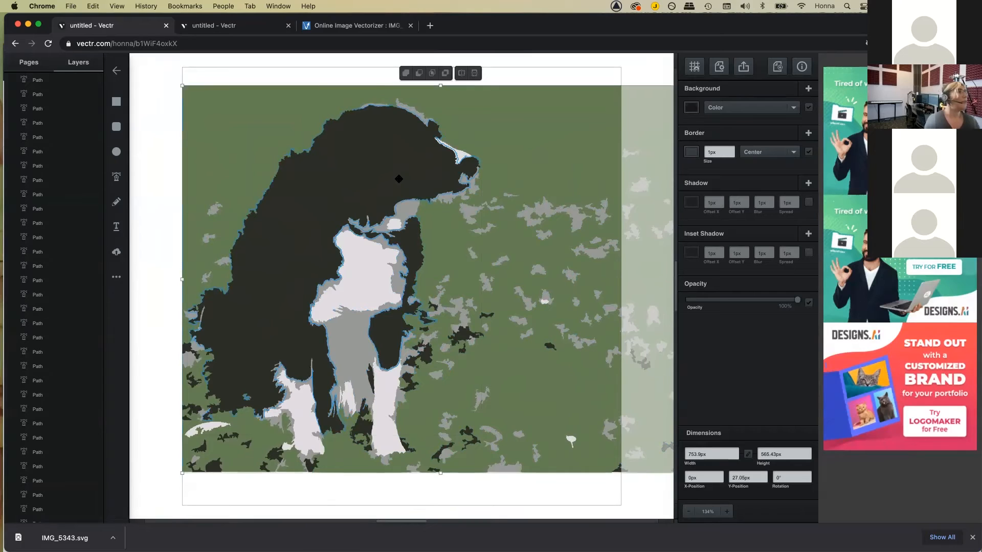
Step: Select the grouped shapes in turn: dark dog body, light front leg, chest and covering path
double_click(399, 179)
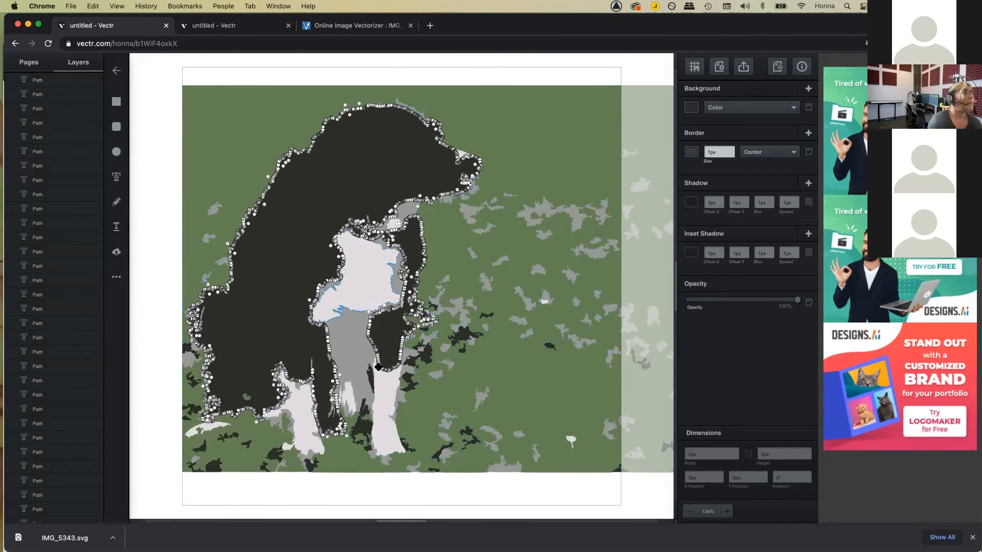
click(386, 401)
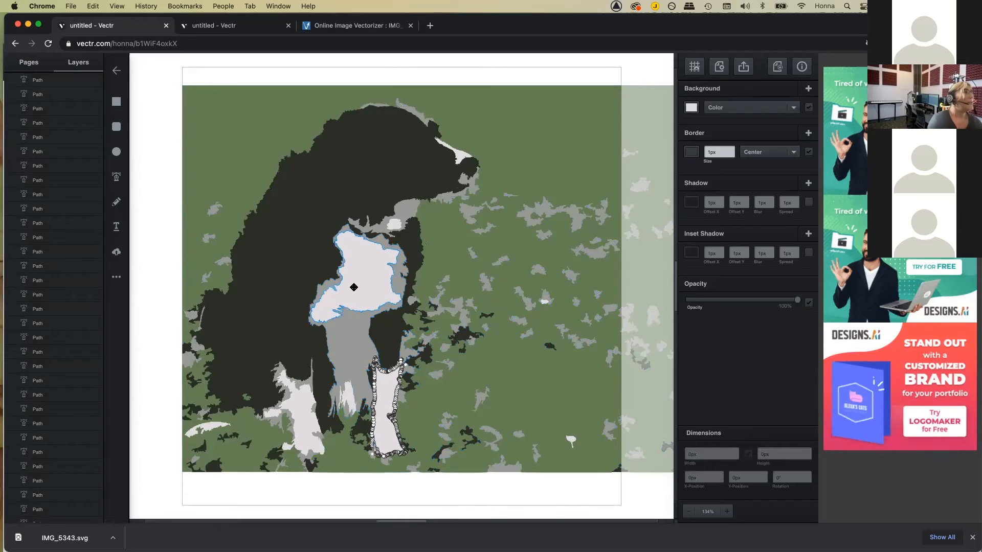
click(354, 288)
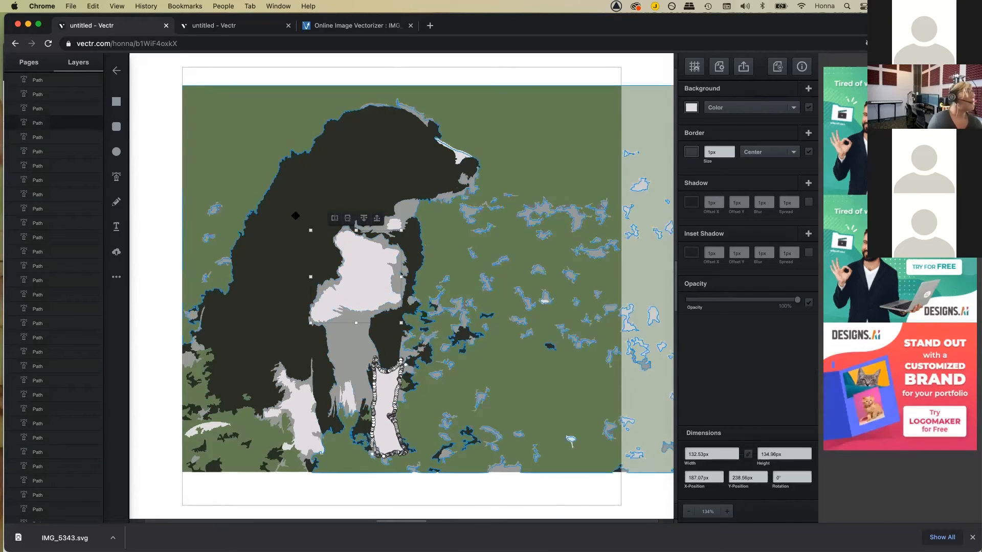
scroll(25, 189, down, 10)
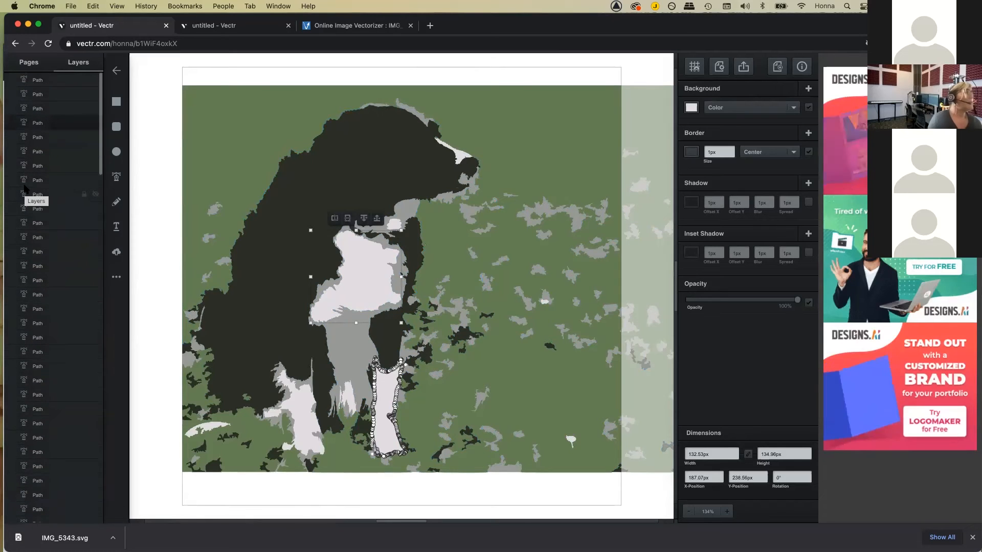
click(443, 279)
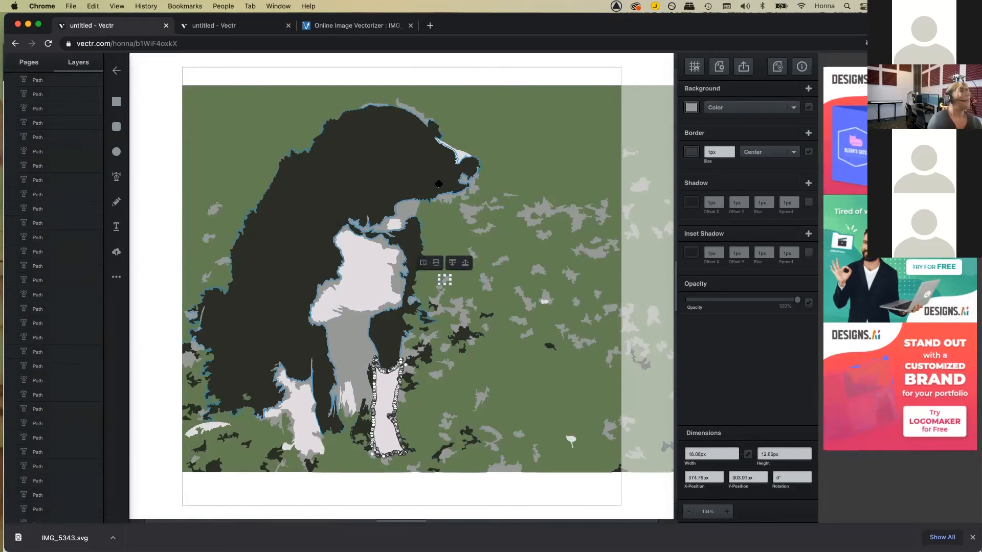
click(442, 256)
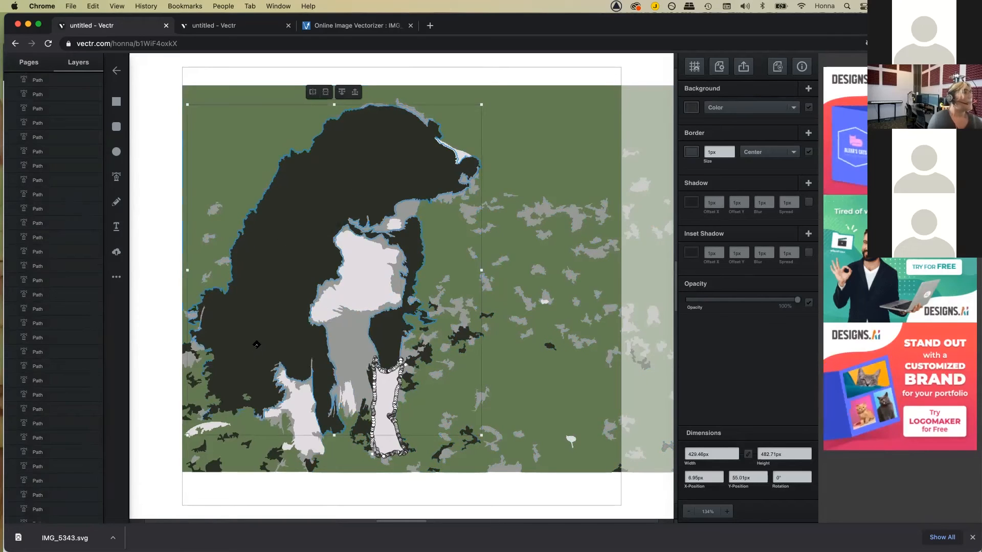
drag(273, 290, 274, 289)
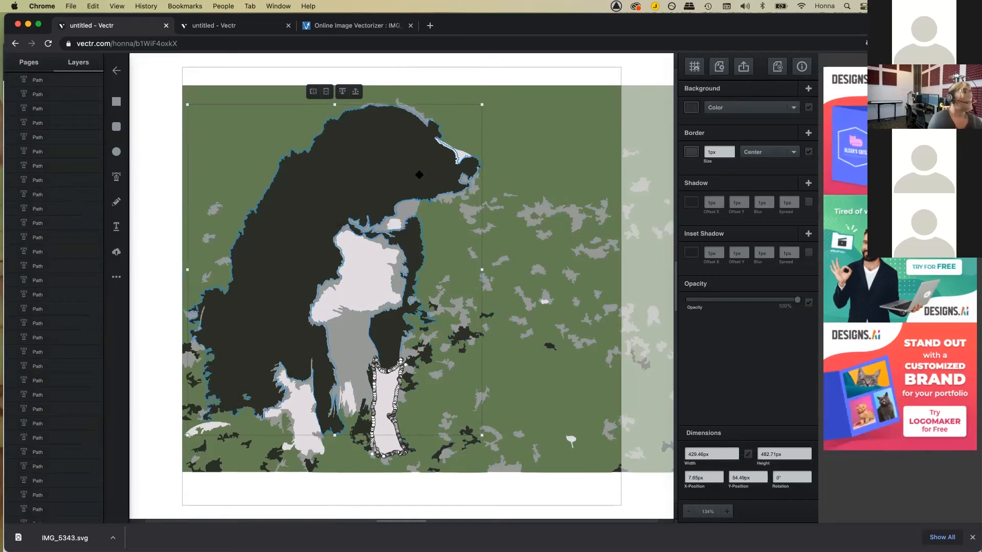
Step: Try a bright blue fill on the dark dog body shape
double_click(419, 175)
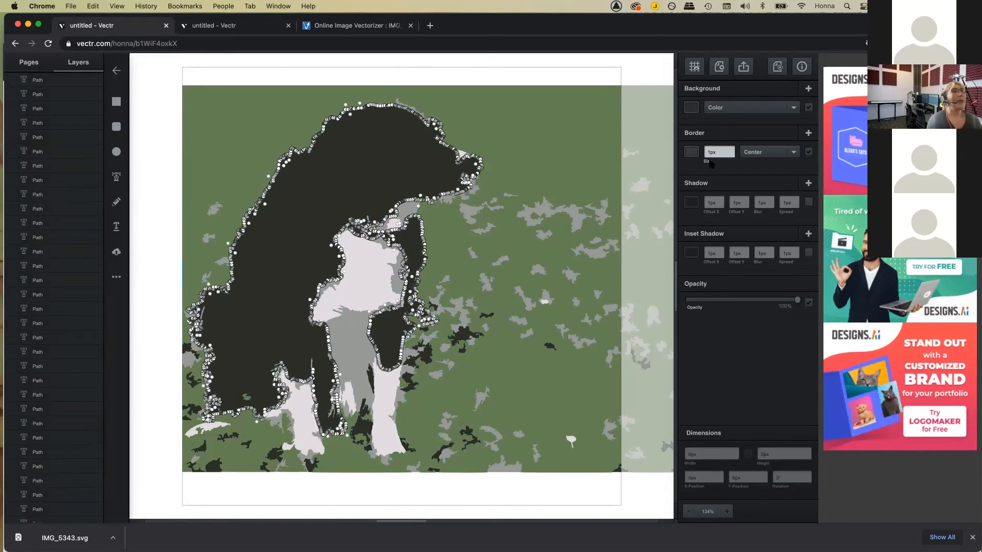
click(694, 107)
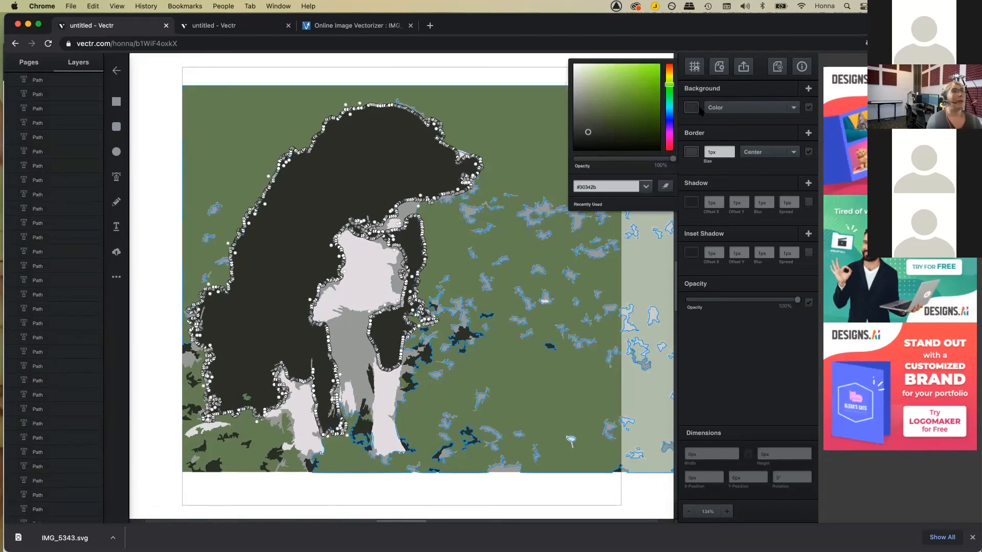
click(668, 109)
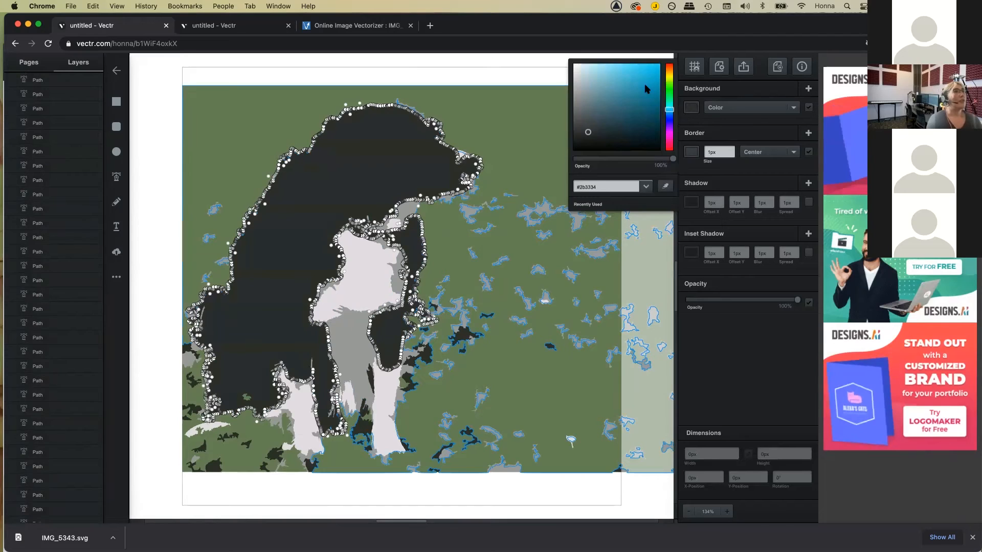
click(650, 67)
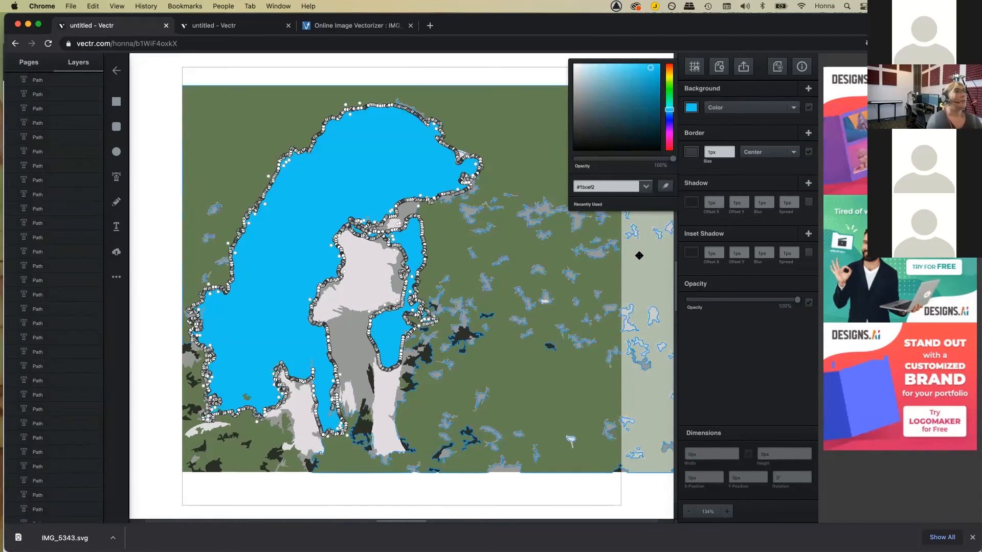
click(486, 212)
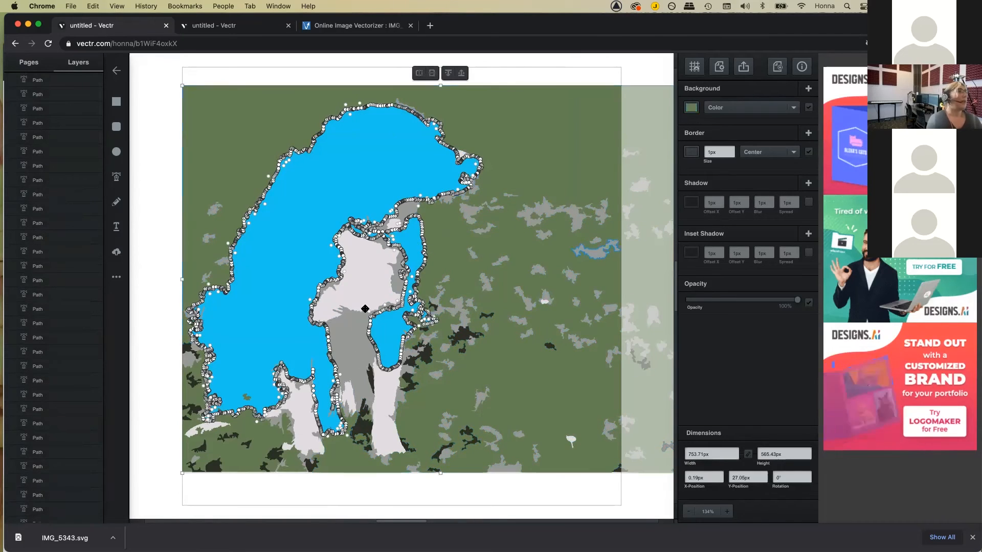
click(382, 172)
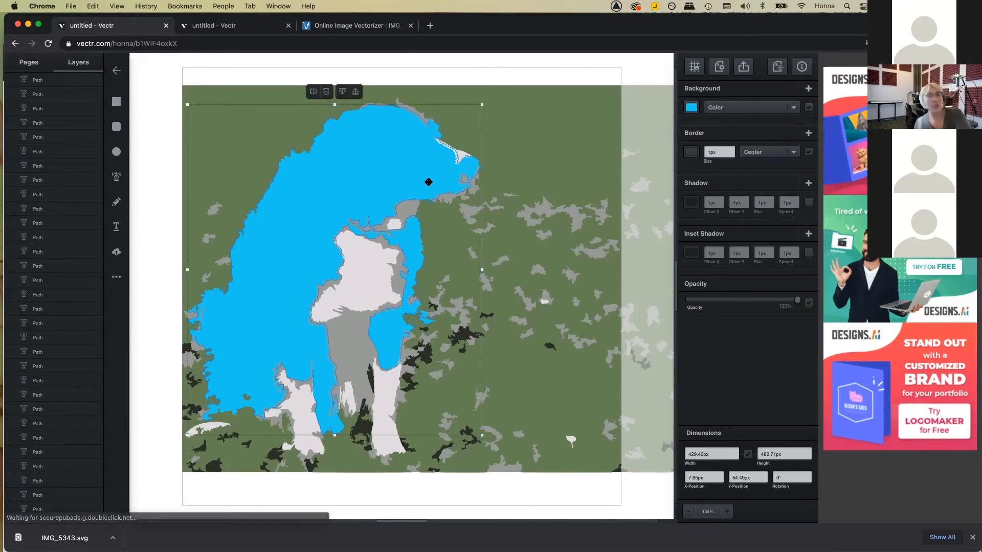
Step: Undo the blue fill and delete the small grey grass patch beside the dog's head
key(super+z)
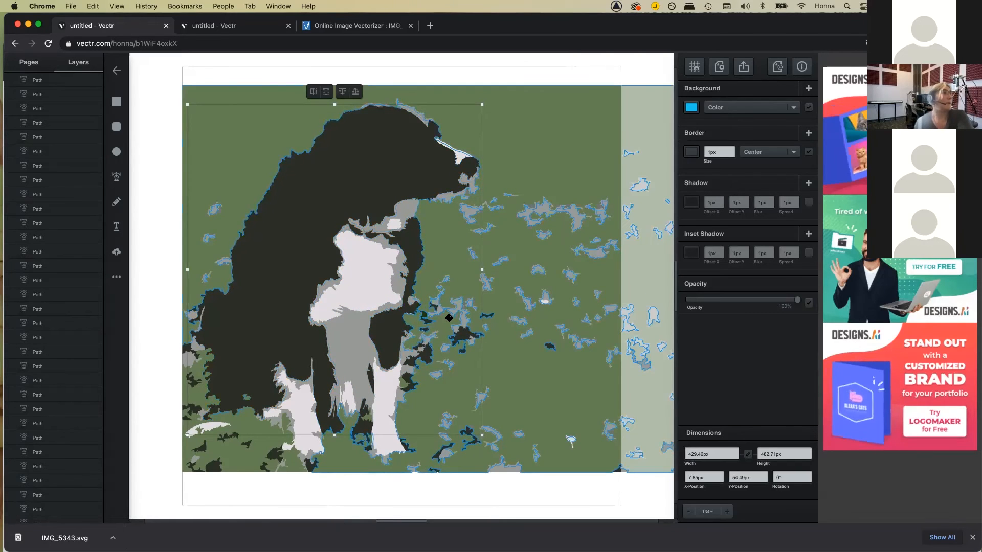
click(544, 212)
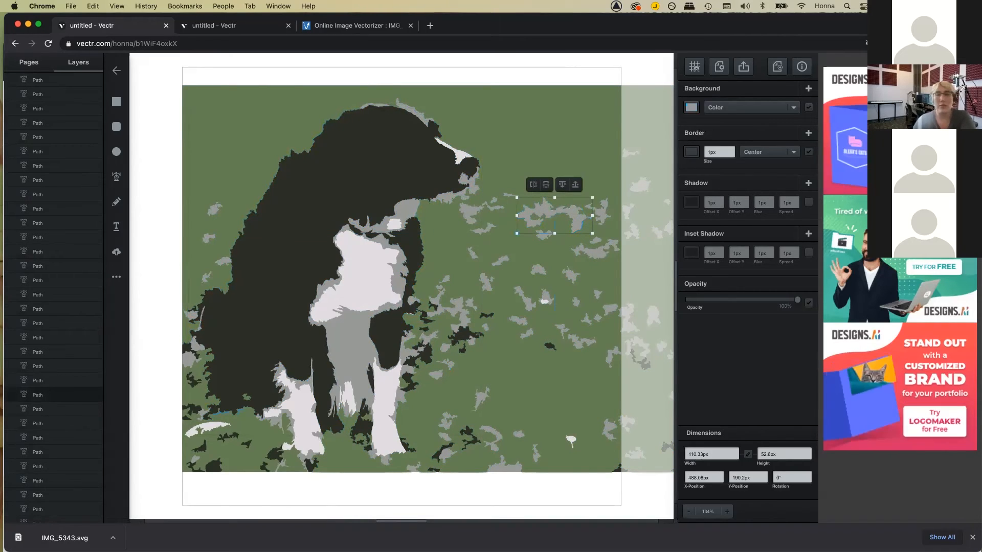
key(Delete)
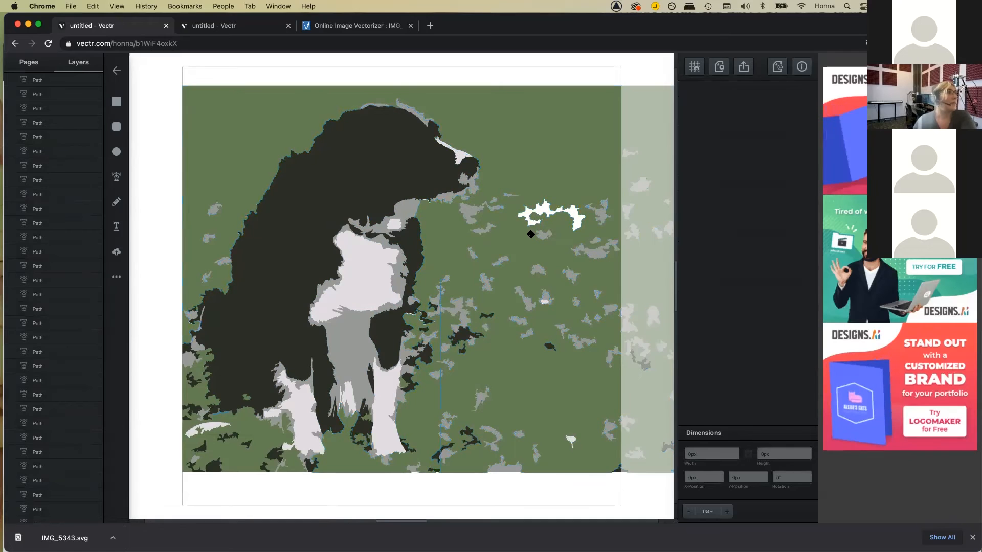
click(560, 220)
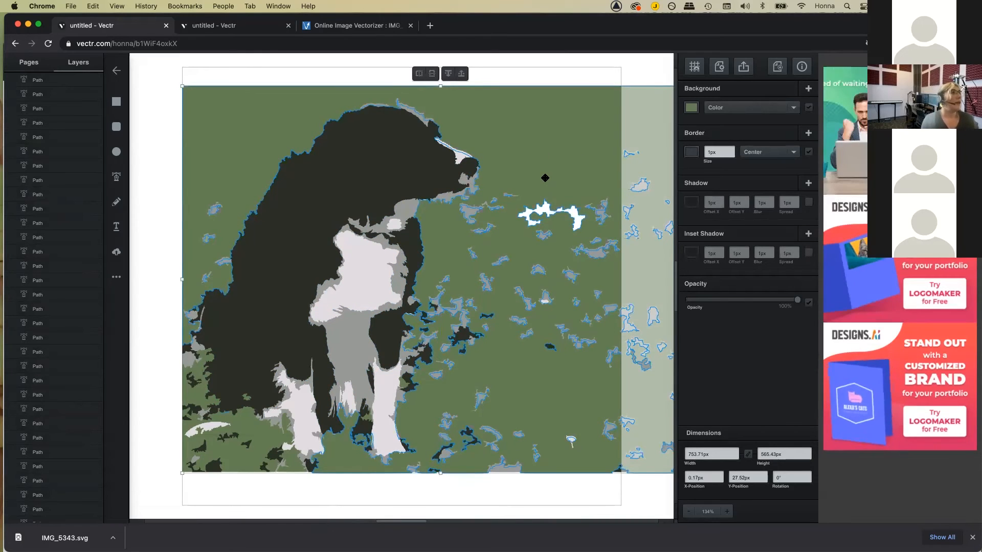
Step: Fill the dog's white chest patch with hot pink
click(379, 290)
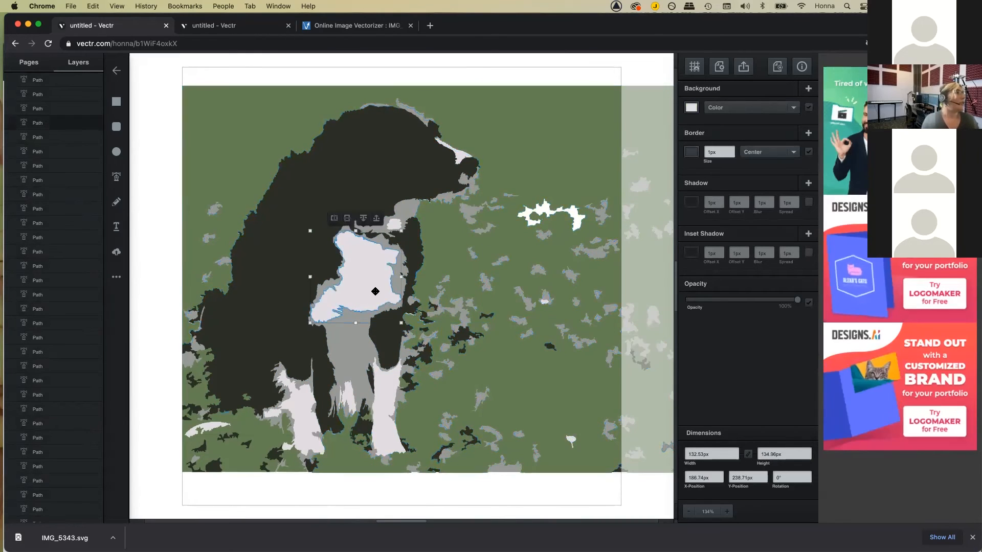
click(691, 107)
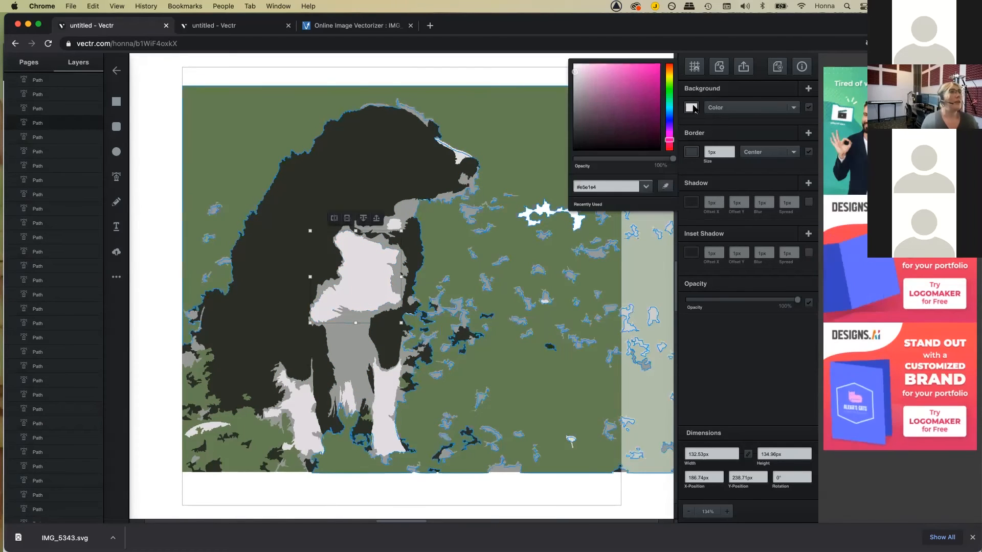
click(657, 68)
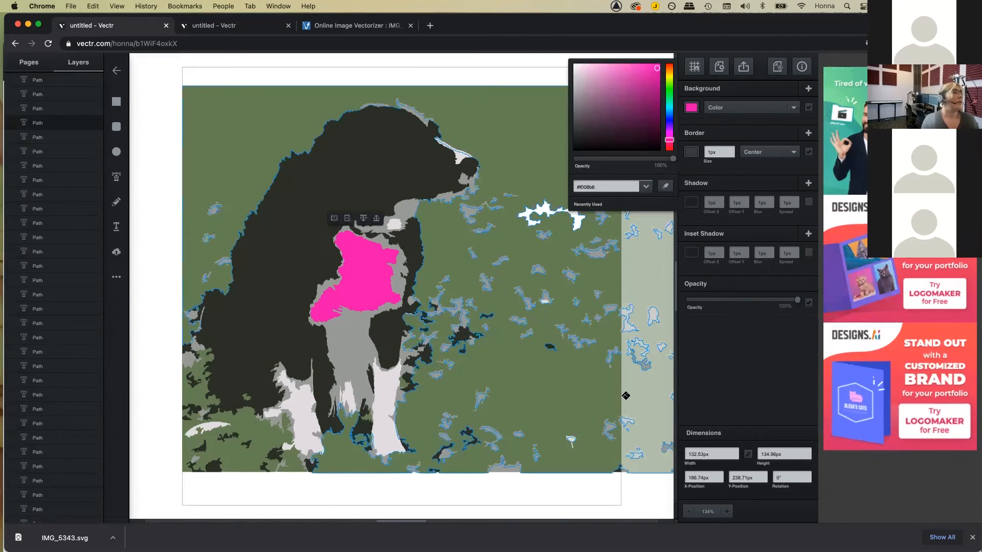
click(624, 397)
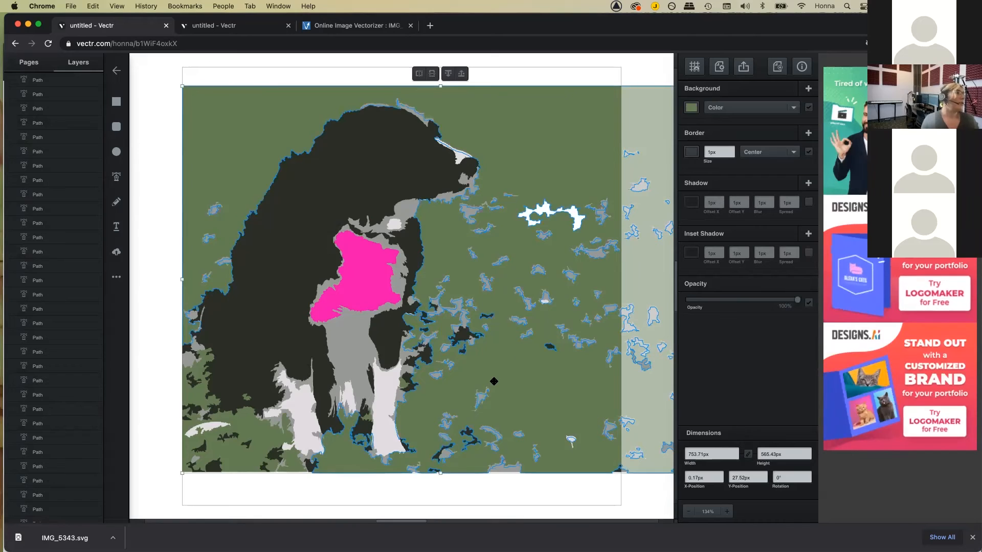
Step: Apply the chest's pink to the front leg and lower-left paw with the eyedropper
click(381, 390)
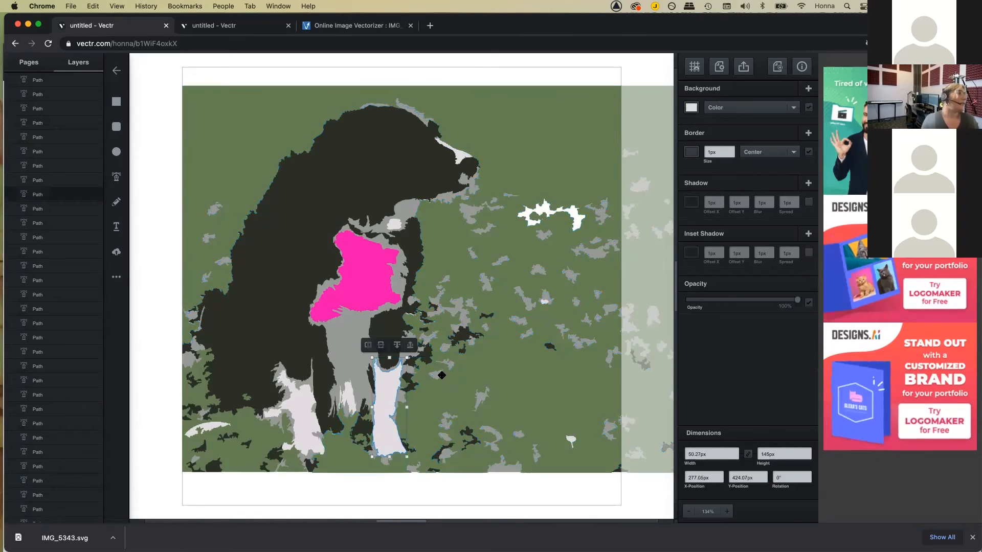
click(692, 107)
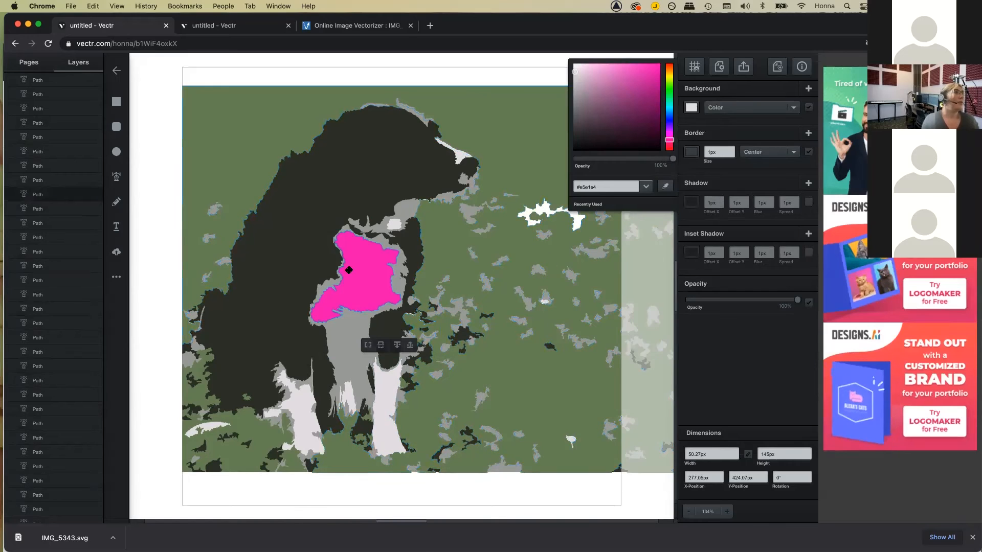
click(665, 186)
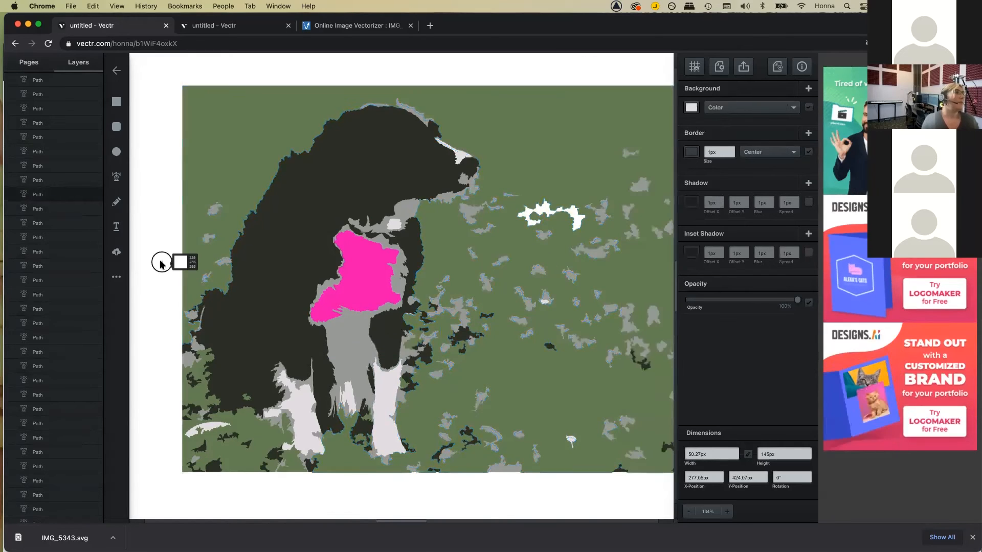
click(367, 288)
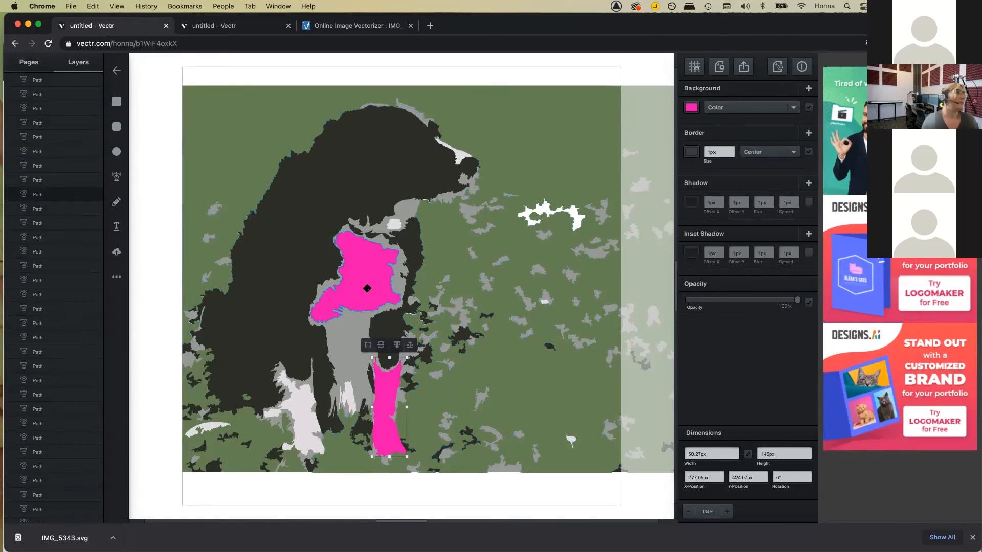
click(285, 408)
click(692, 108)
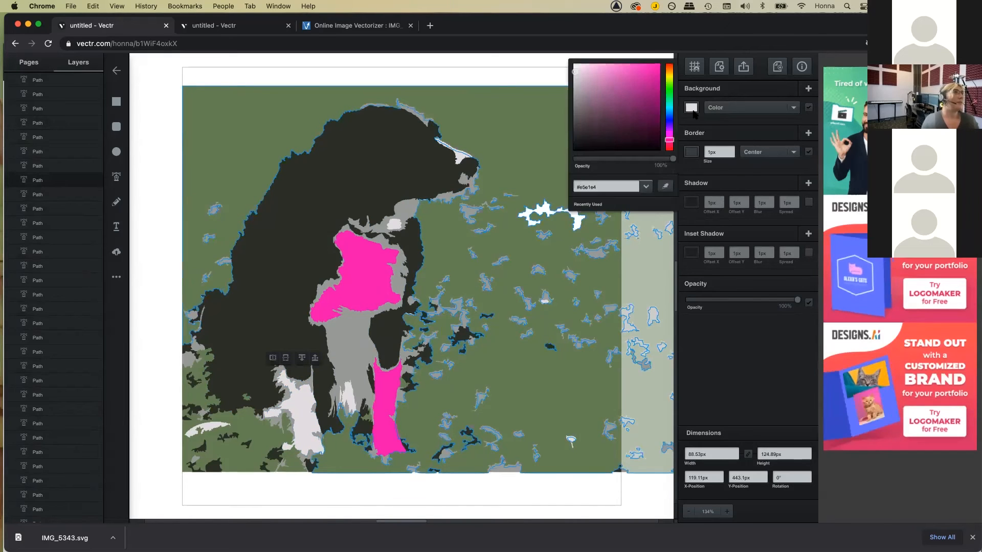
click(665, 185)
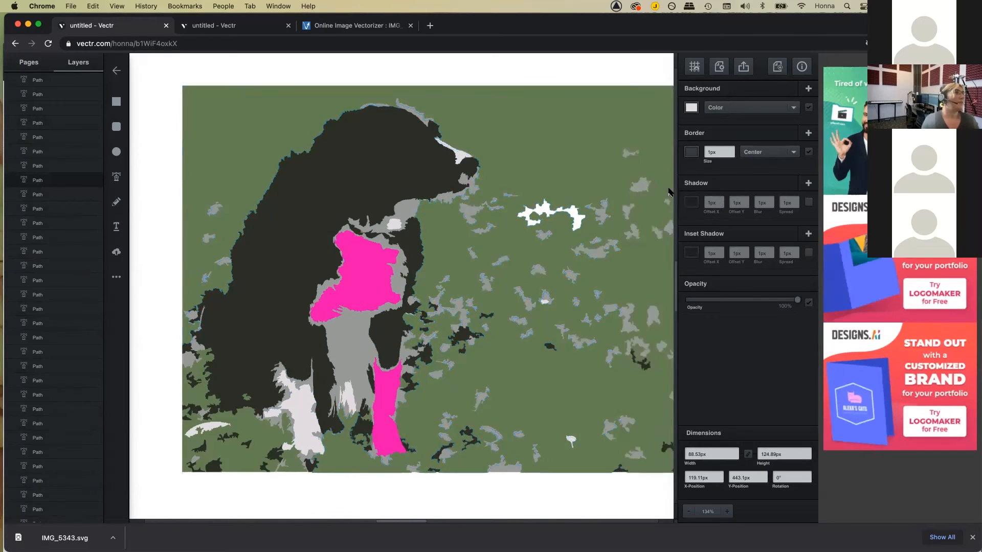
click(381, 280)
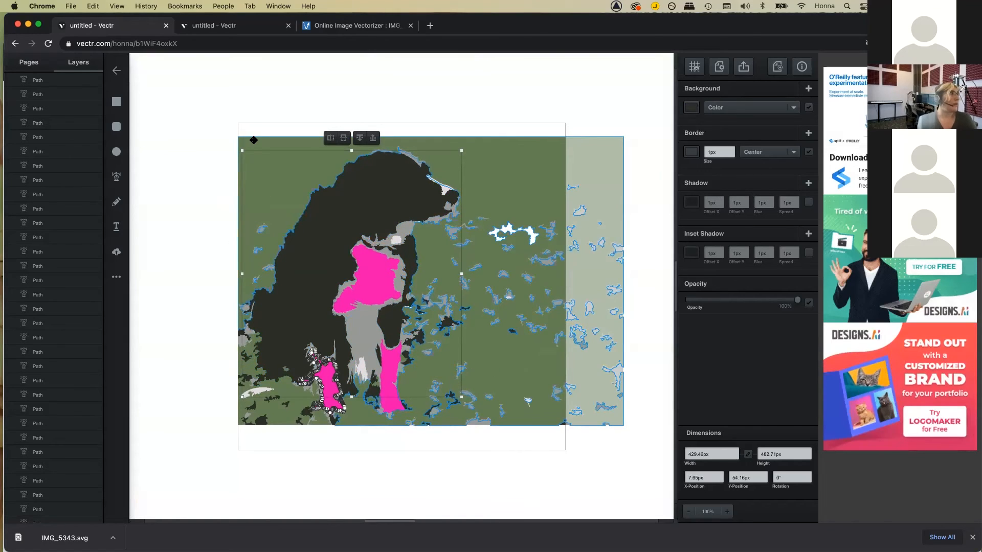
Step: Leave the pink-patched dog drawing for the saved-files list
click(116, 70)
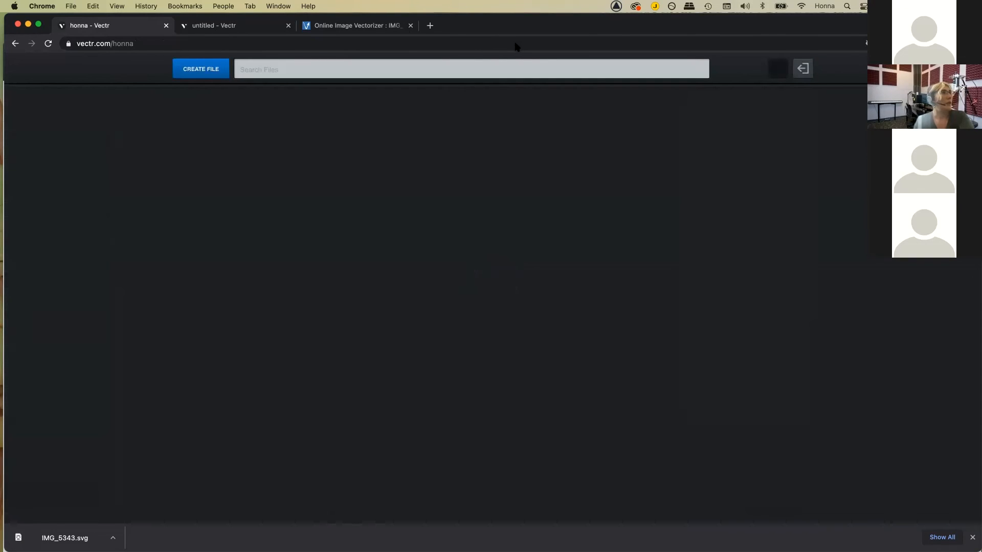
Step: Present the 'Online Media Tools-4-21-21 Vectr' deck full screen from the View menu
click(72, 77)
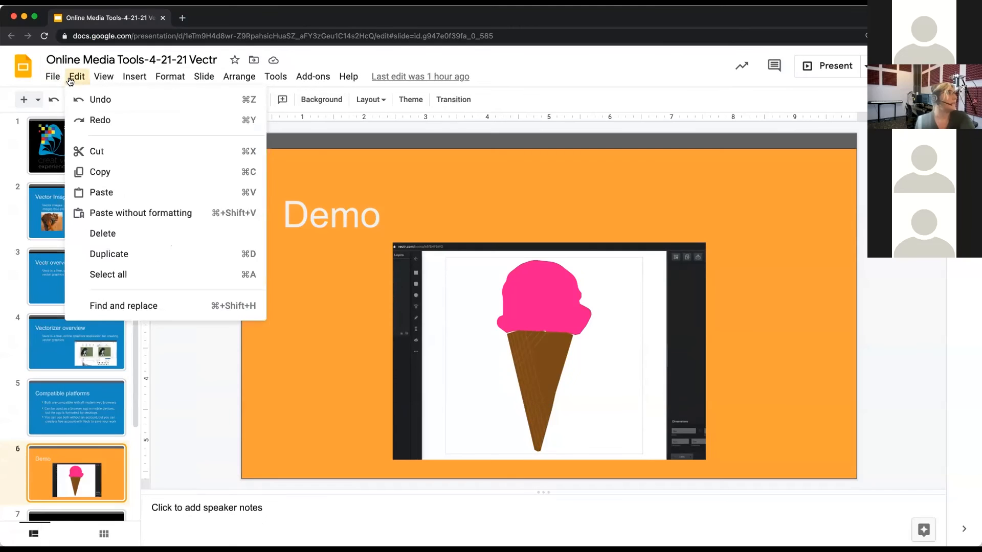
mouse_move(103, 77)
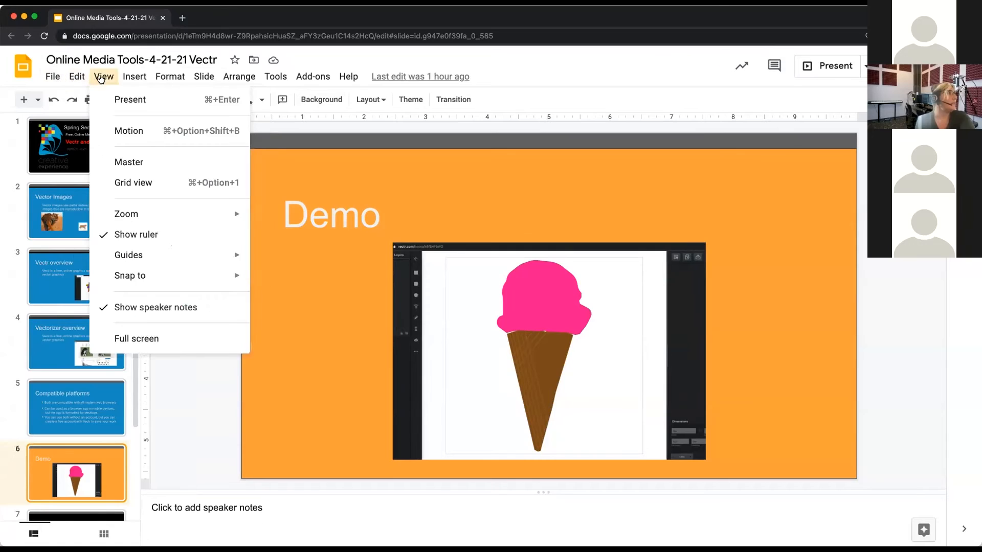
click(113, 105)
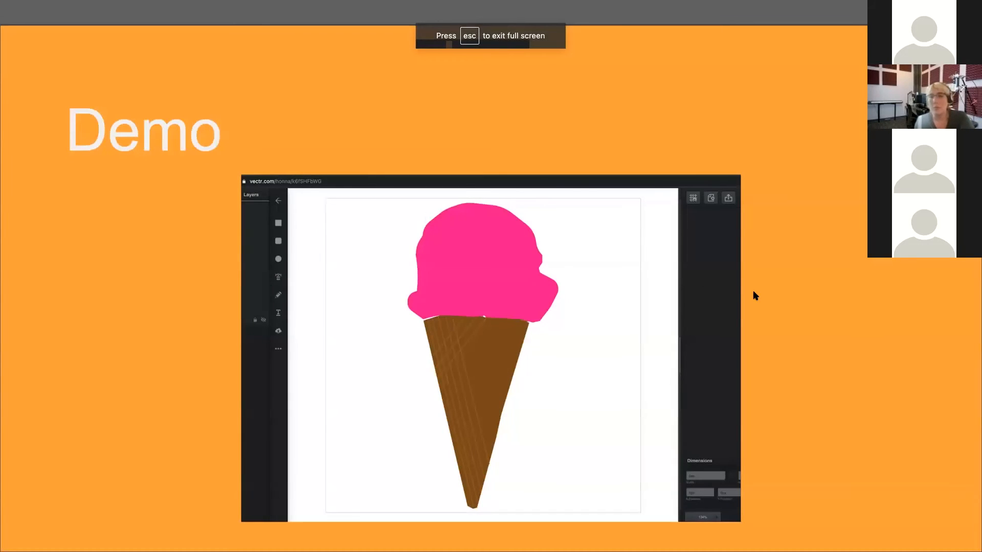
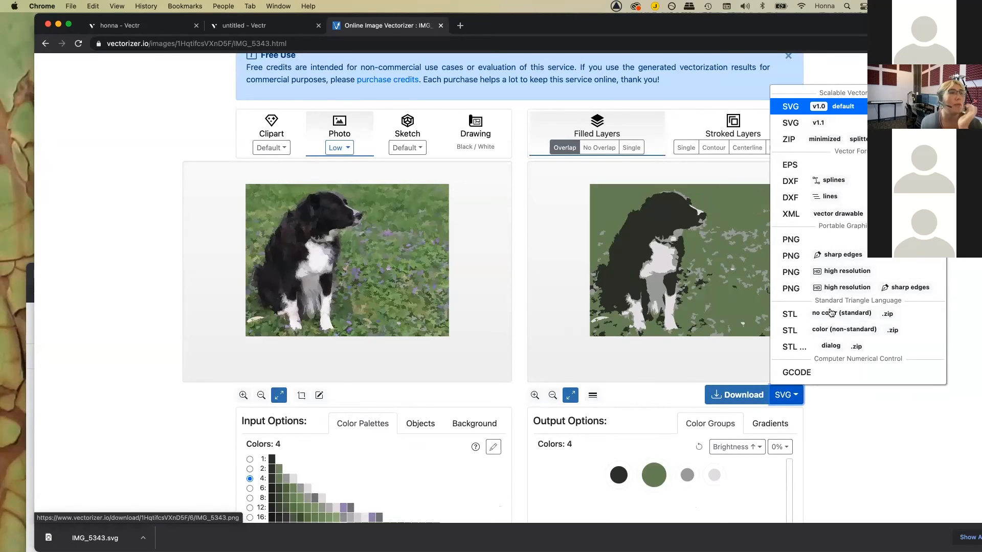
Step: Close the download format list and scroll down the Vectorizer.io result page
click(825, 458)
scroll(826, 458, down, 5)
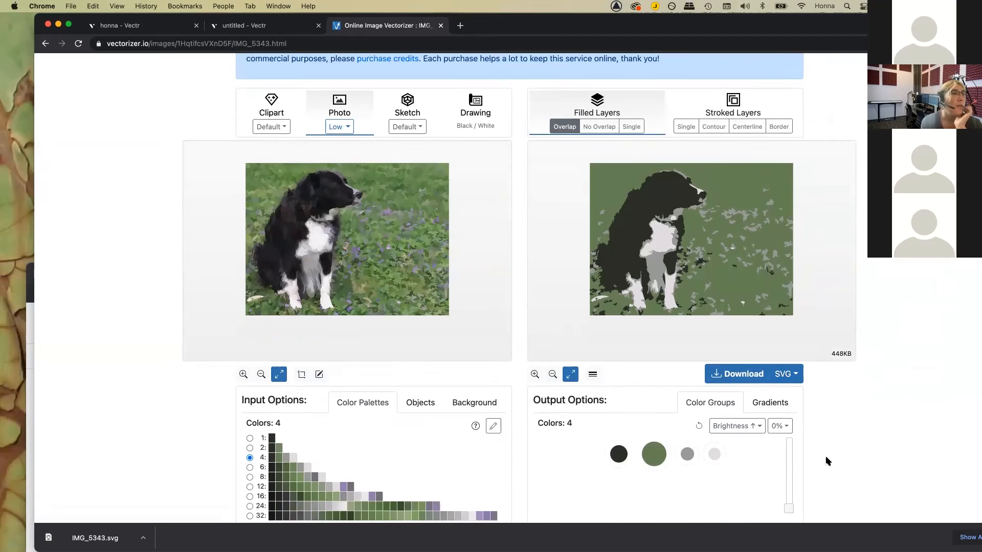
scroll(825, 459, down, 1)
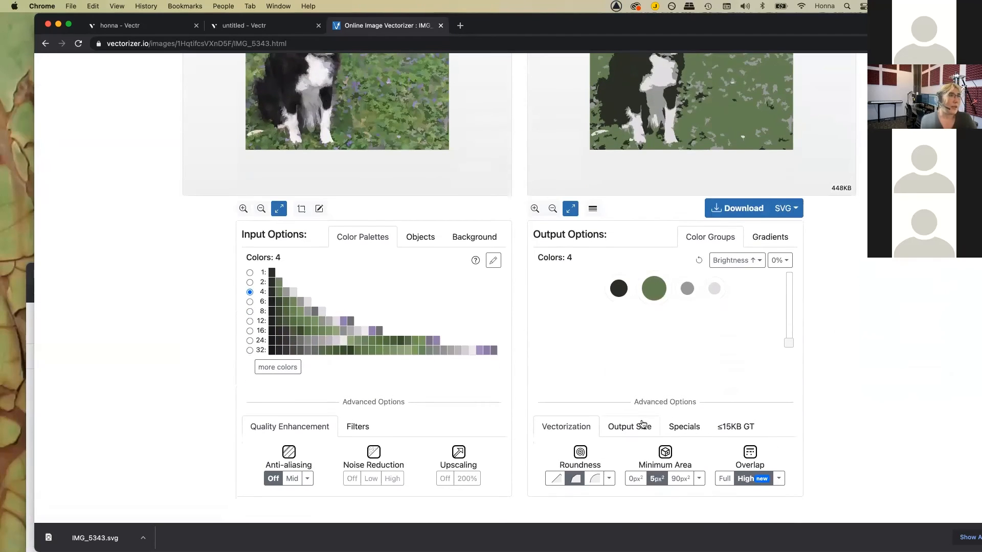
Step: Reduce output size to 4031 × 3023 px (99.9%), keep special options at none, then switch to Slides
click(623, 428)
scroll(839, 422, down, 4)
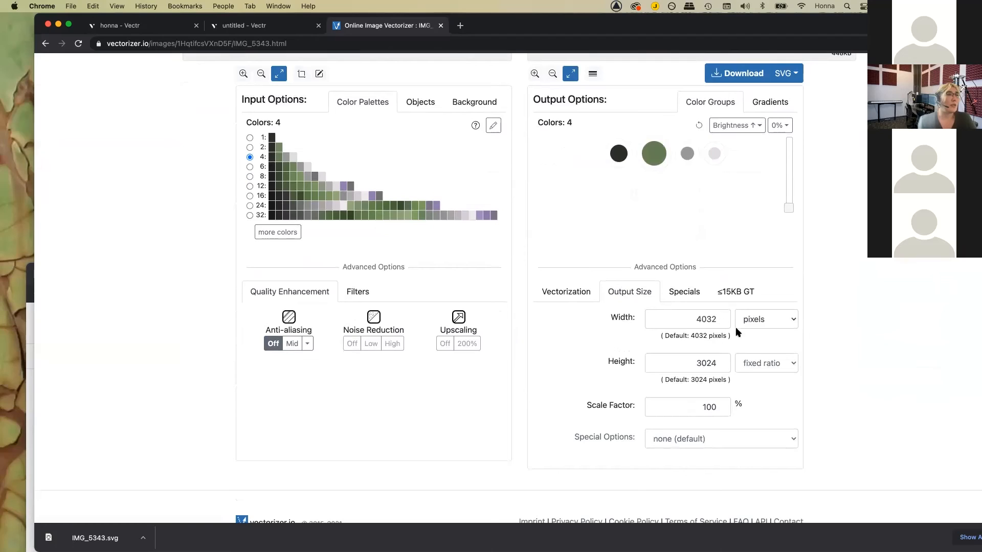
click(722, 322)
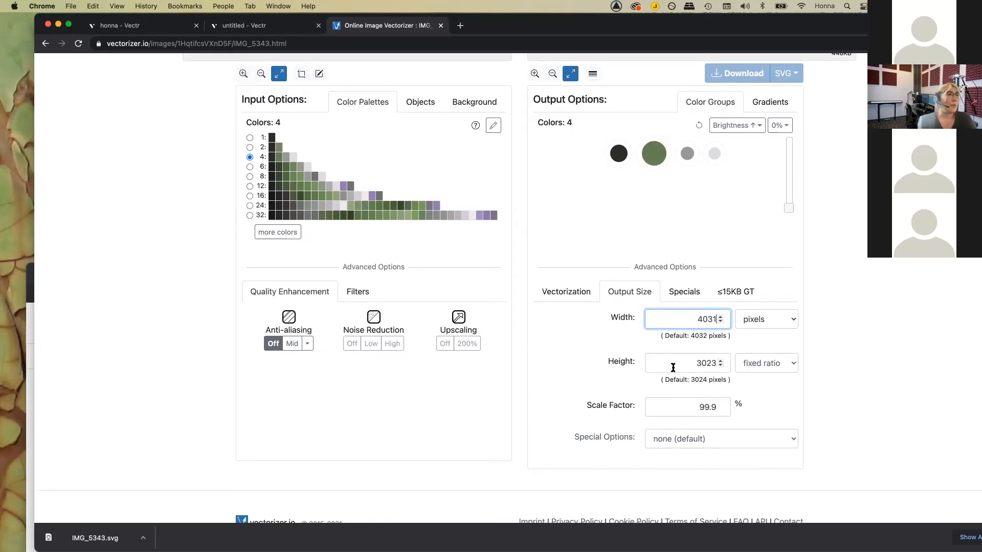
click(794, 442)
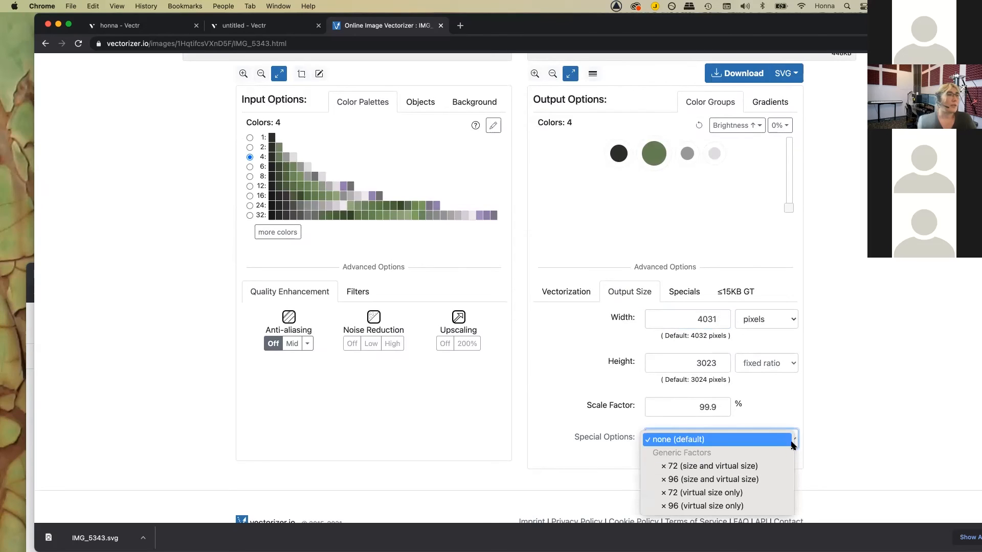
click(844, 408)
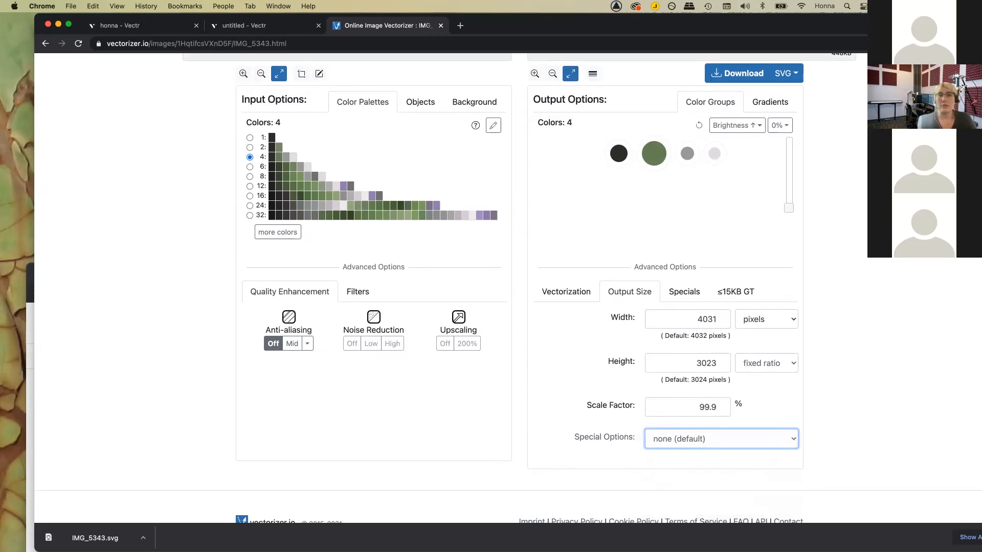
key(ctrl+Left)
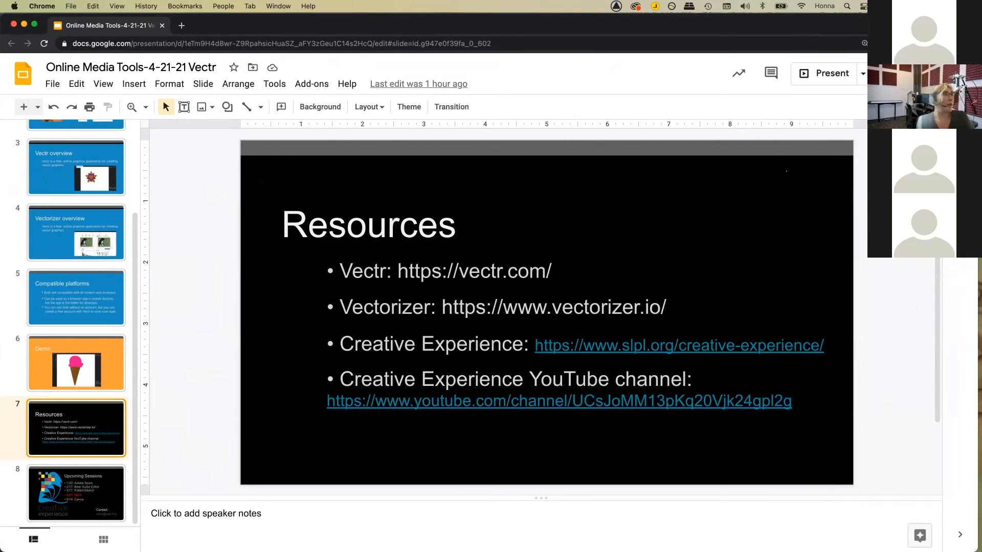
Step: Drag the Google Slides window down out of the way
drag(783, 28, 778, 187)
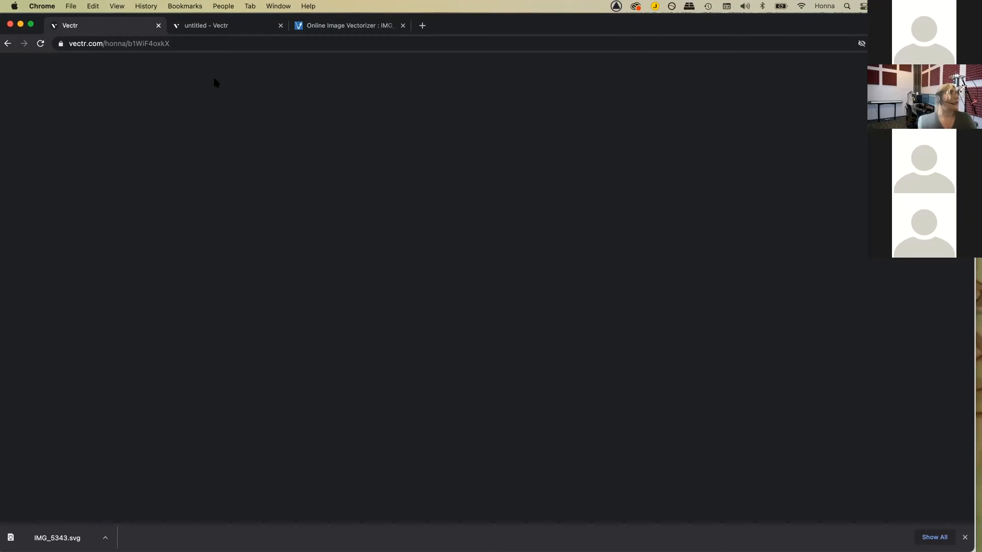
Step: Reload the blank Vectr page from the address bar, then bring up the Finder windows
click(218, 43)
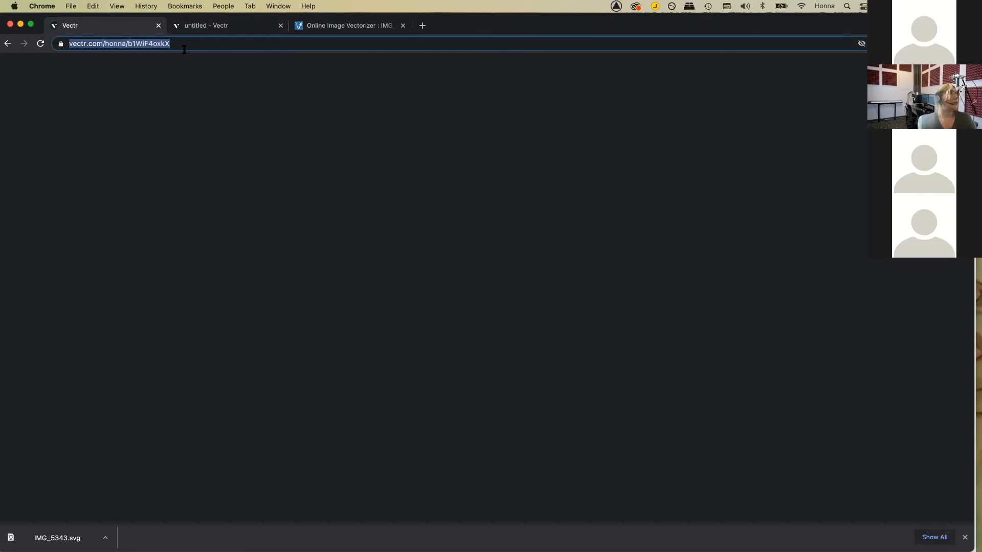
click(189, 43)
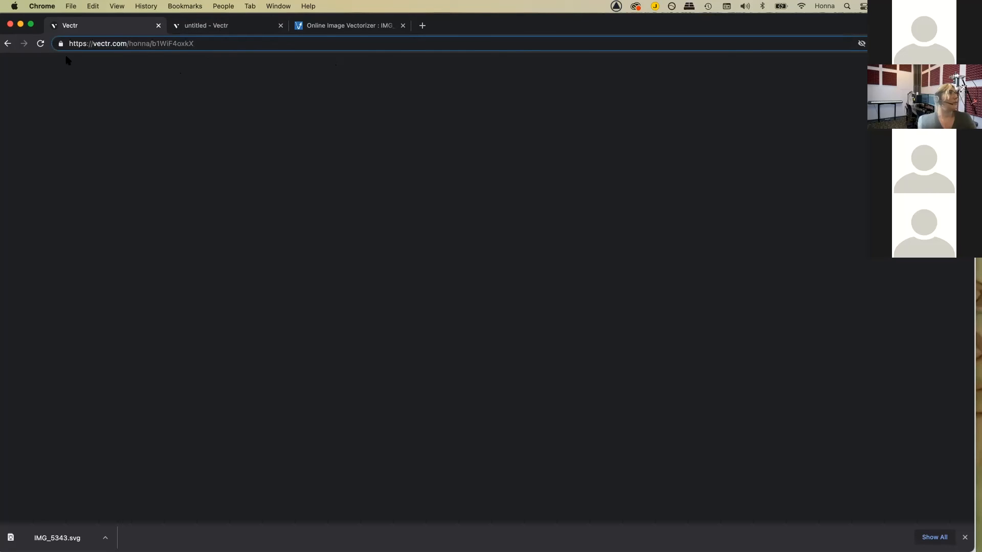
key(Return)
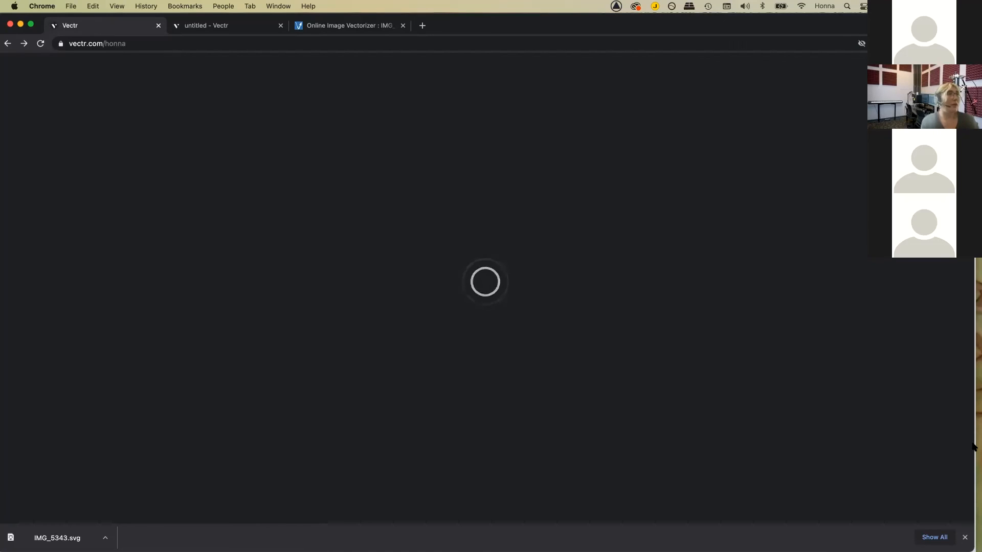
click(978, 516)
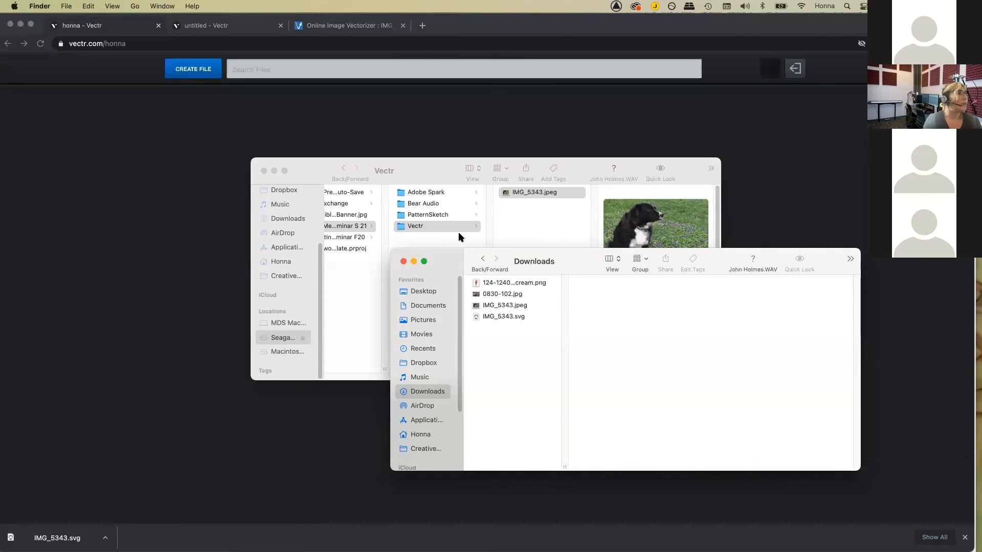
Step: Preview IMG_5343.svg and IMG_5343.jpeg, close both Finder windows, and open the untitled Vectr file
click(511, 318)
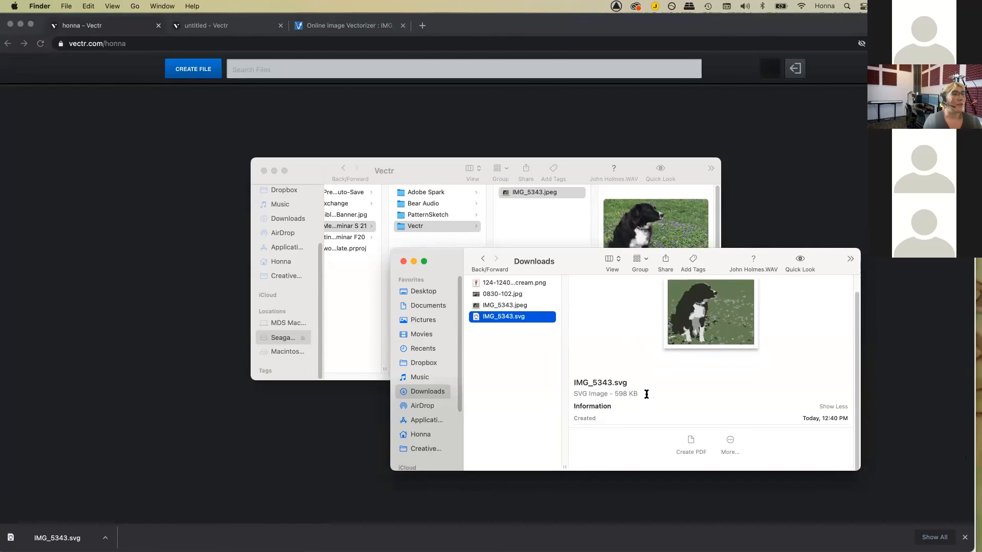
click(403, 261)
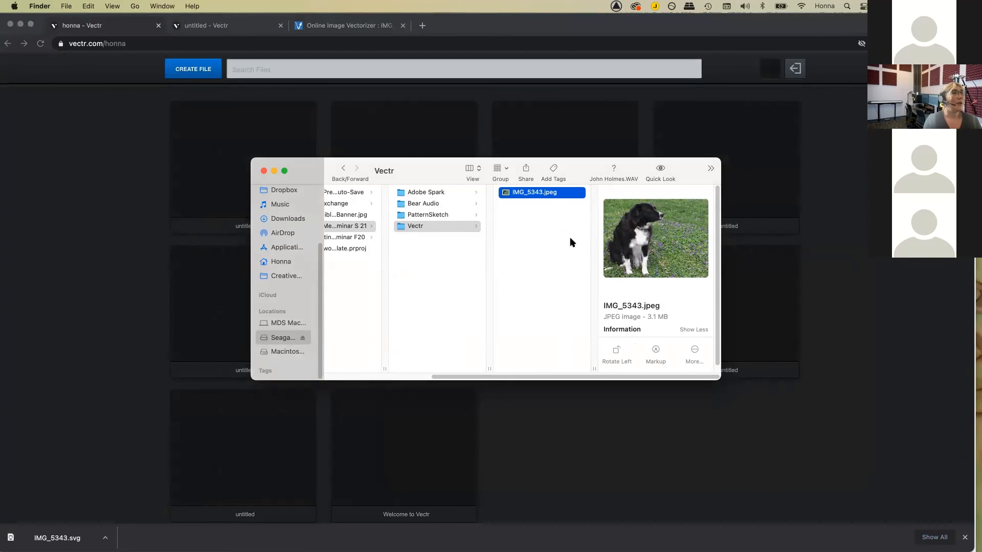
scroll(646, 315, down, 1)
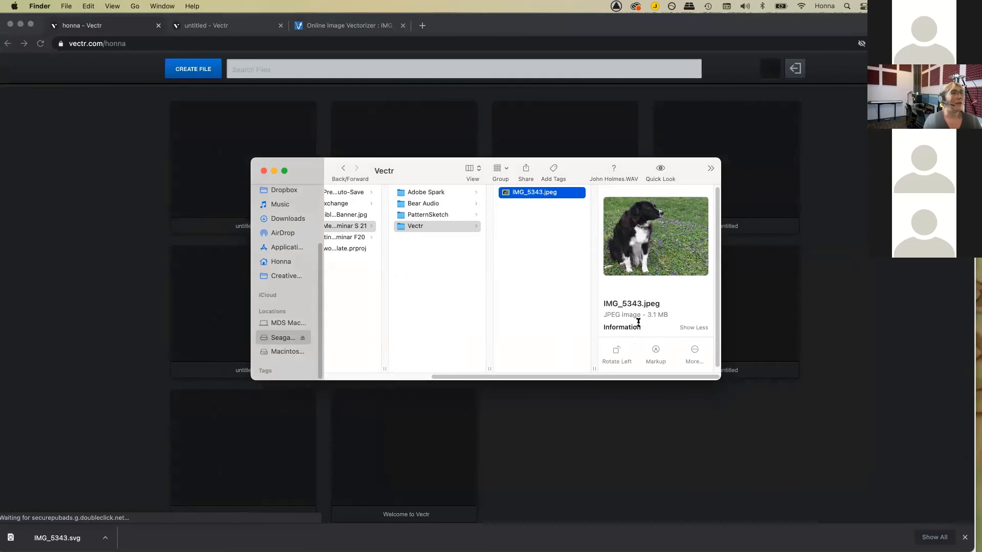
scroll(664, 322, down, 1)
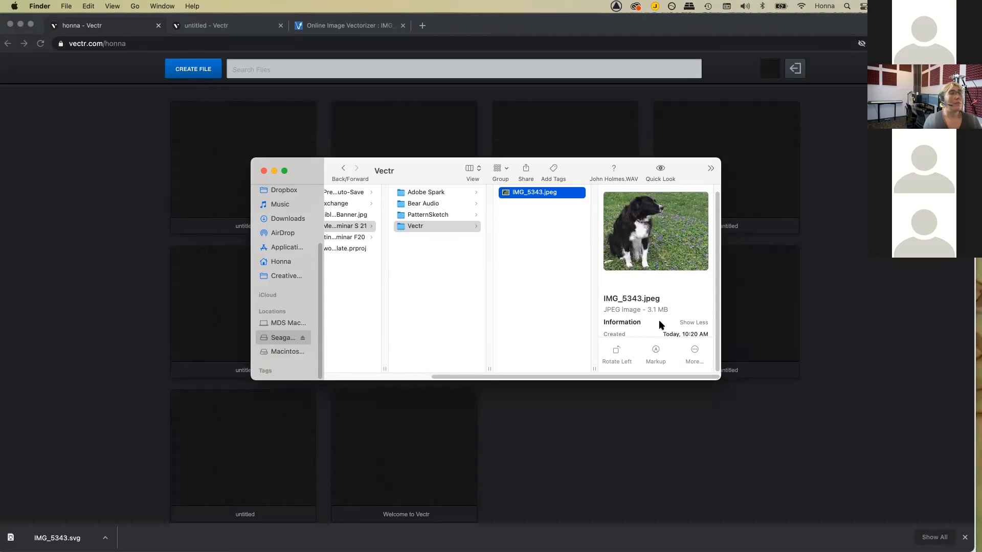
click(264, 171)
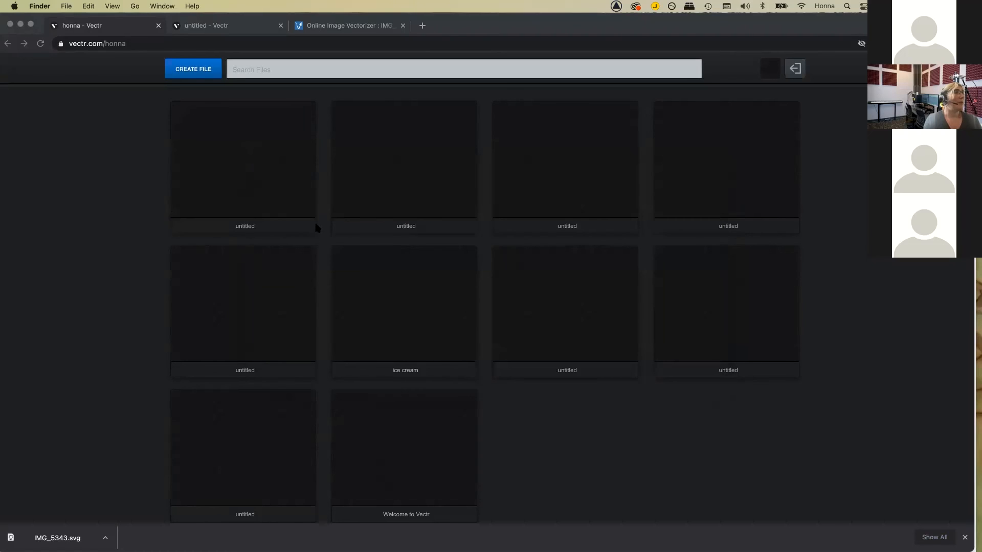
click(243, 224)
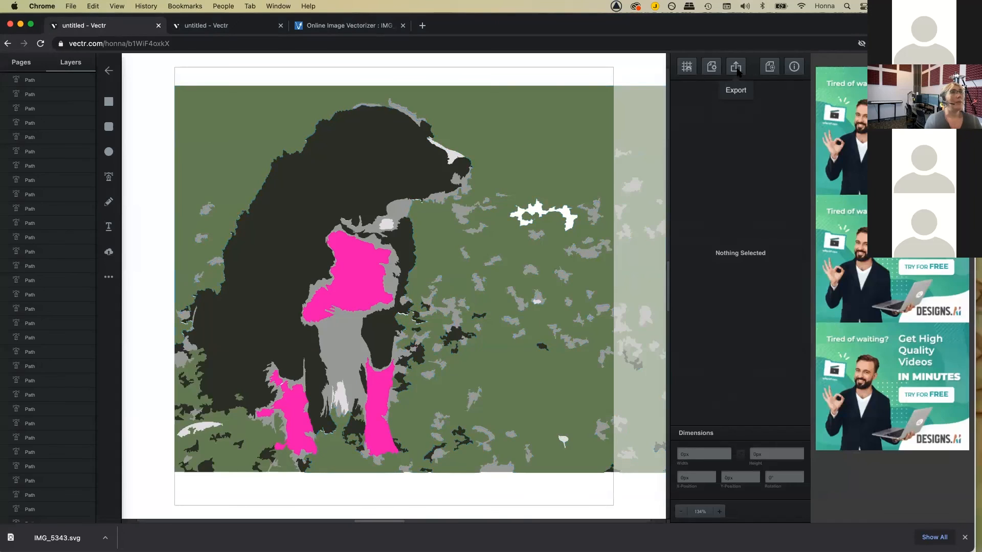
Step: Open the export preview for the dog artwork as a 640 × 640 px SVG
click(737, 69)
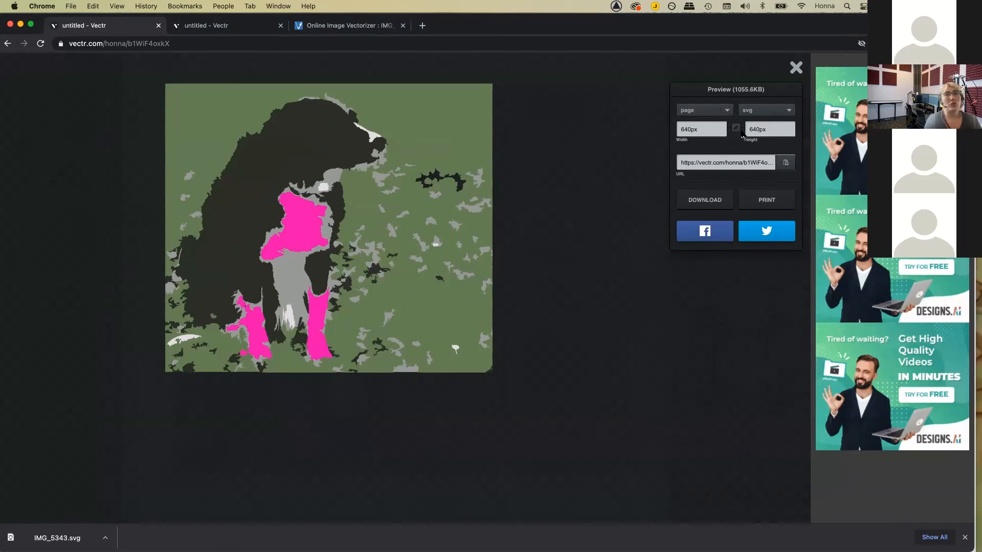
Step: Keep the whole page as the export area, leaving the format at svg for now
click(727, 110)
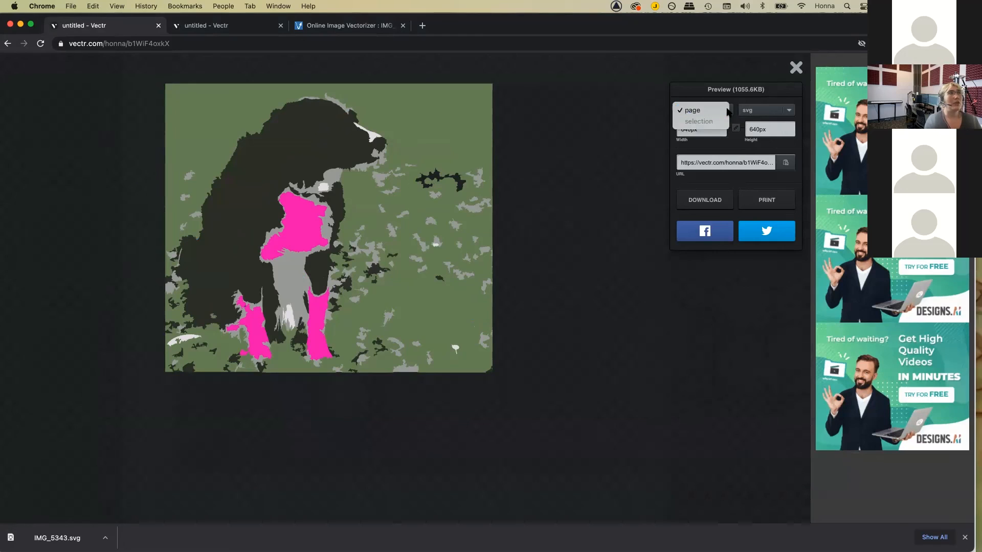
click(733, 104)
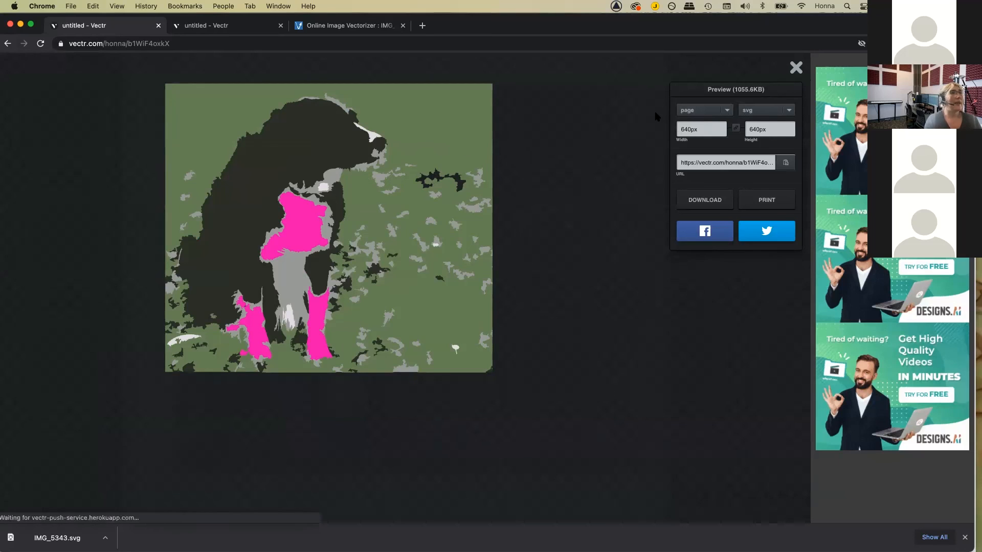
click(766, 112)
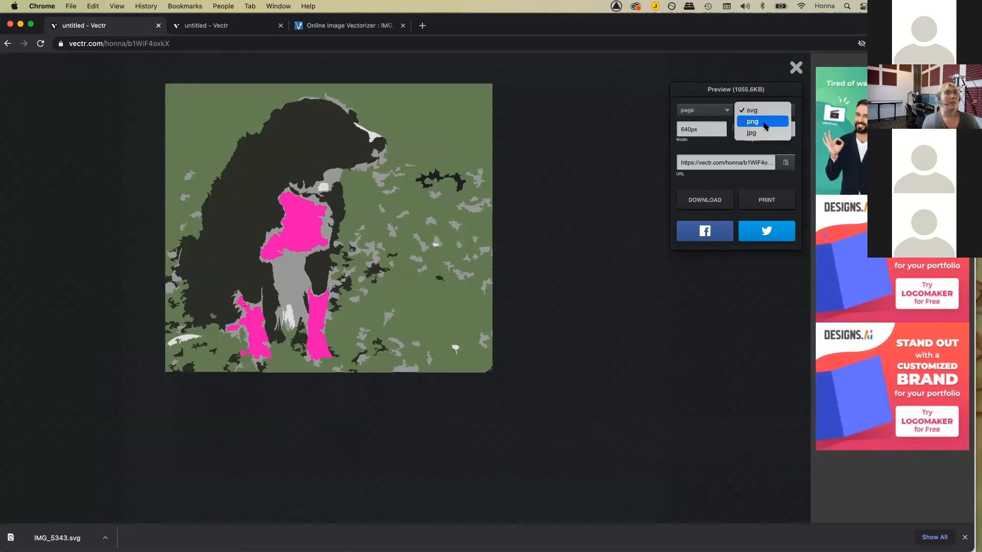
click(643, 138)
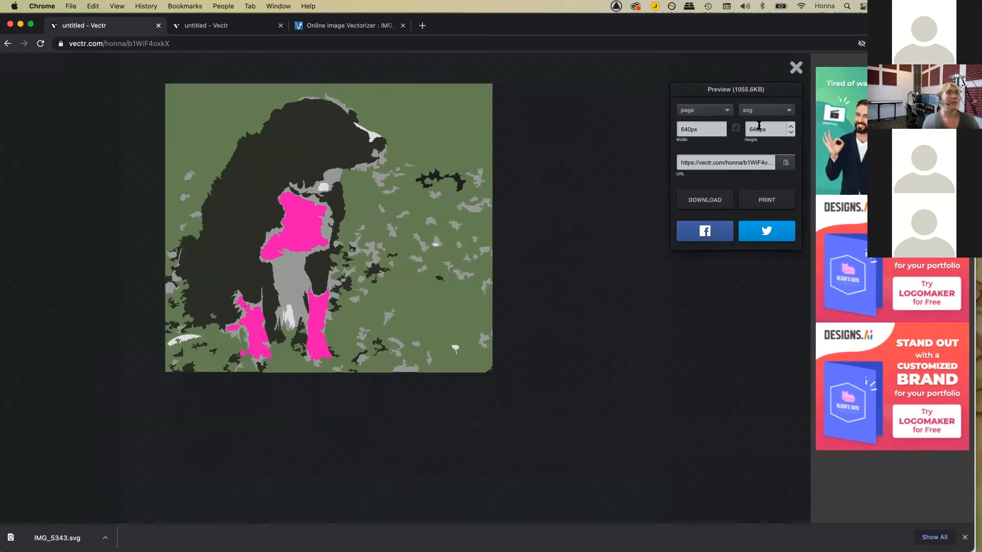
Step: Switch the export format to png (82.3KB) and download the dog as untitled.png
click(763, 110)
click(763, 121)
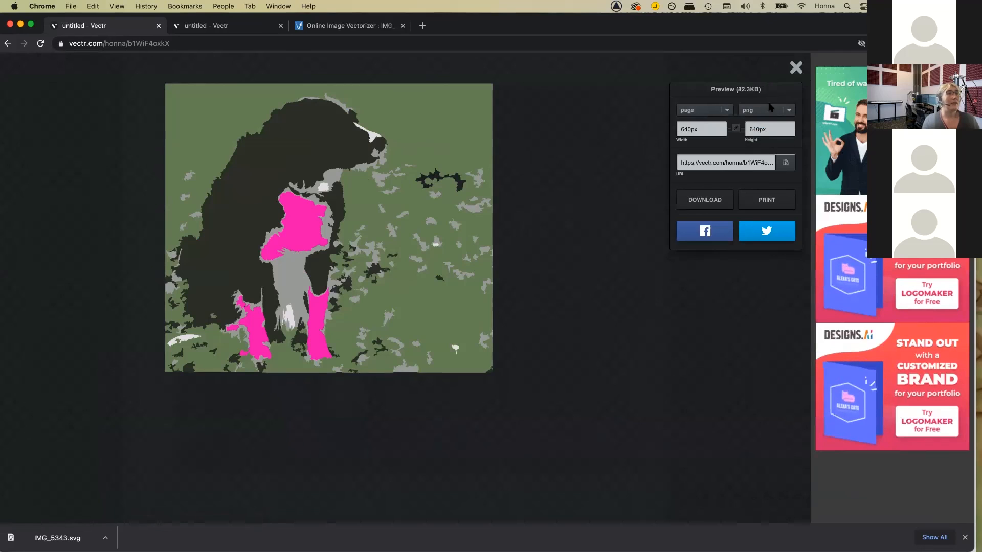
click(770, 110)
click(767, 122)
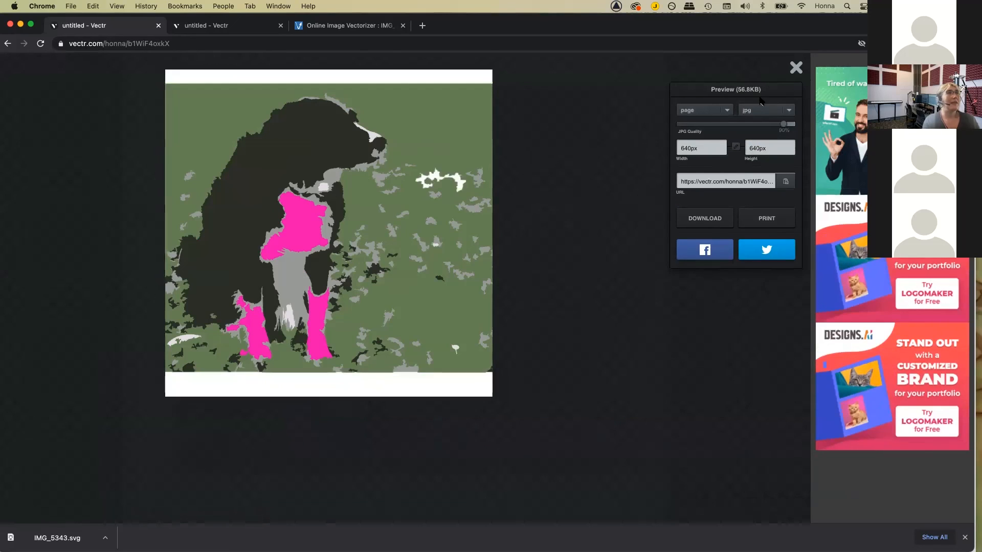
click(758, 110)
click(761, 99)
click(760, 109)
click(760, 109)
click(759, 108)
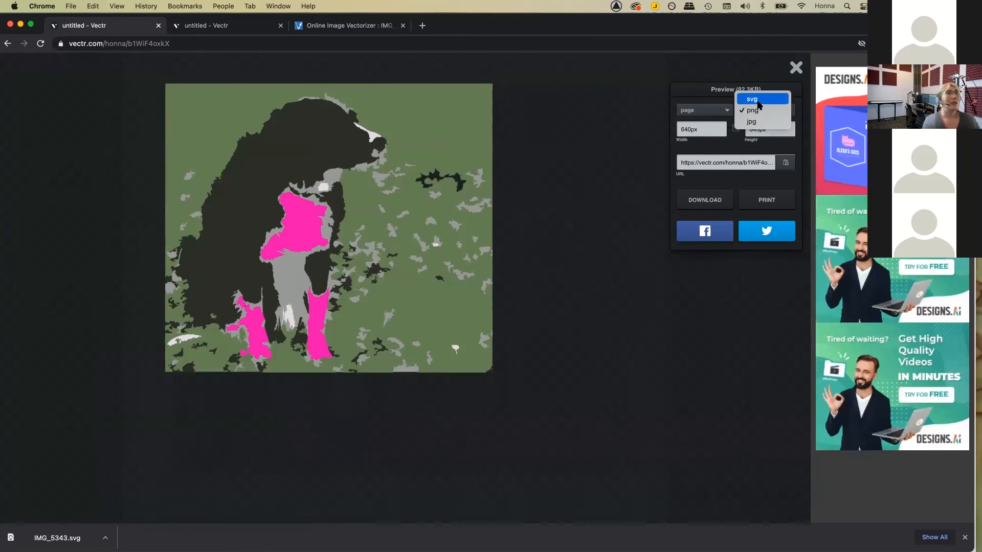
click(756, 100)
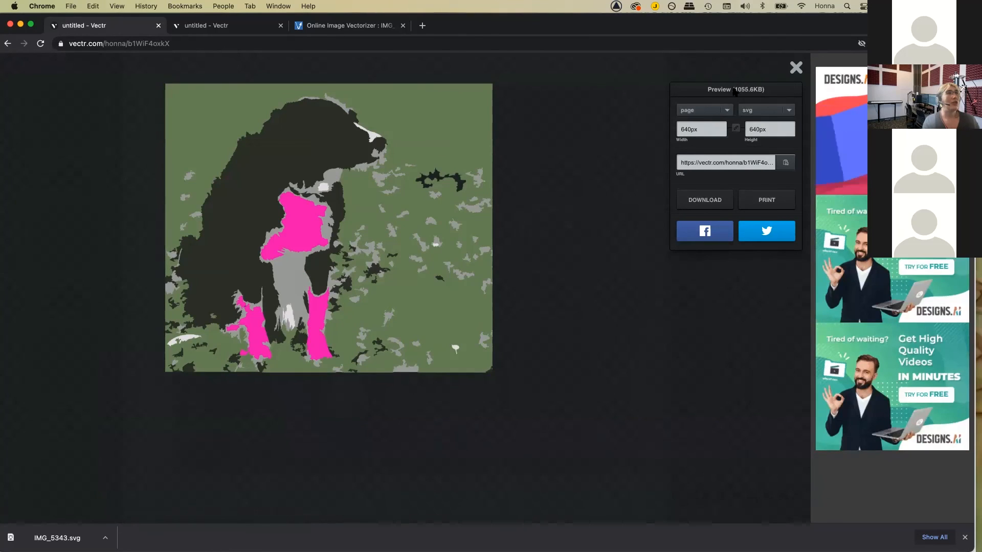
click(754, 106)
click(756, 116)
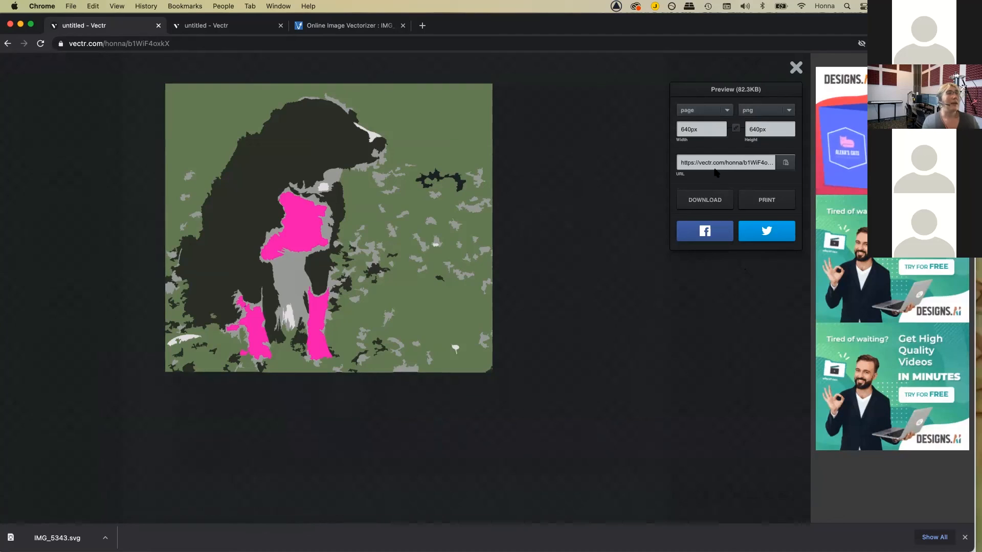
click(708, 201)
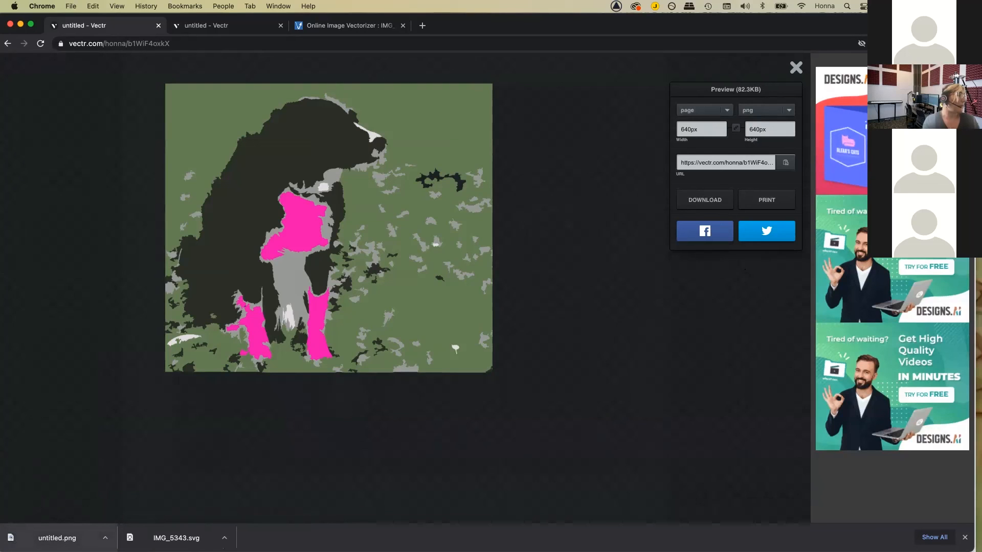
Step: Check untitled.png in Downloads with a large Quick Look preview, then return to the Resources slide
click(64, 540)
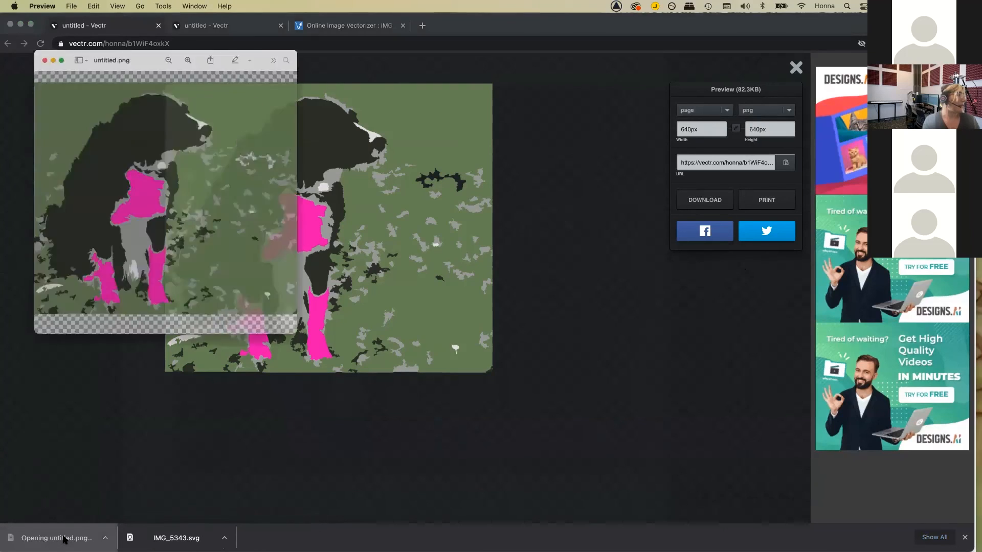
click(353, 238)
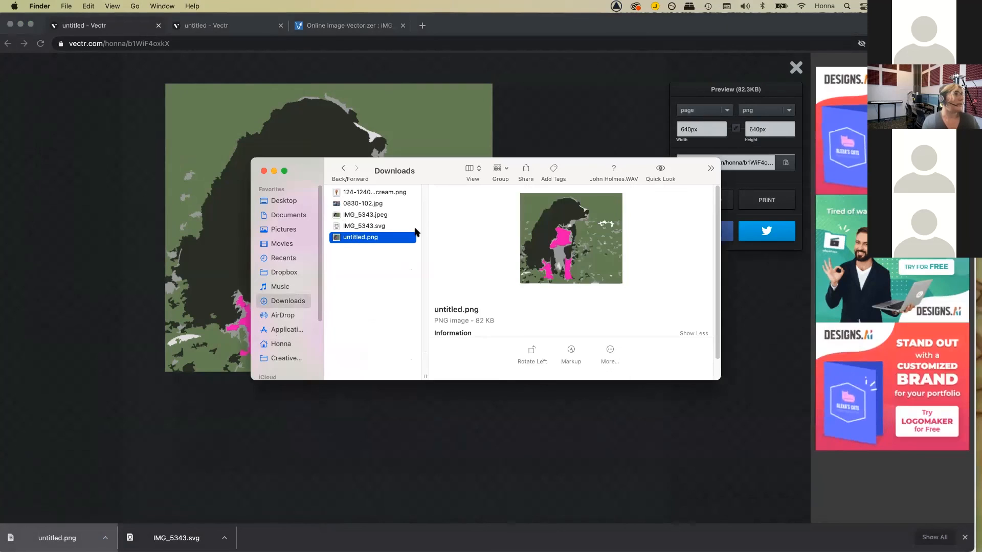
click(655, 172)
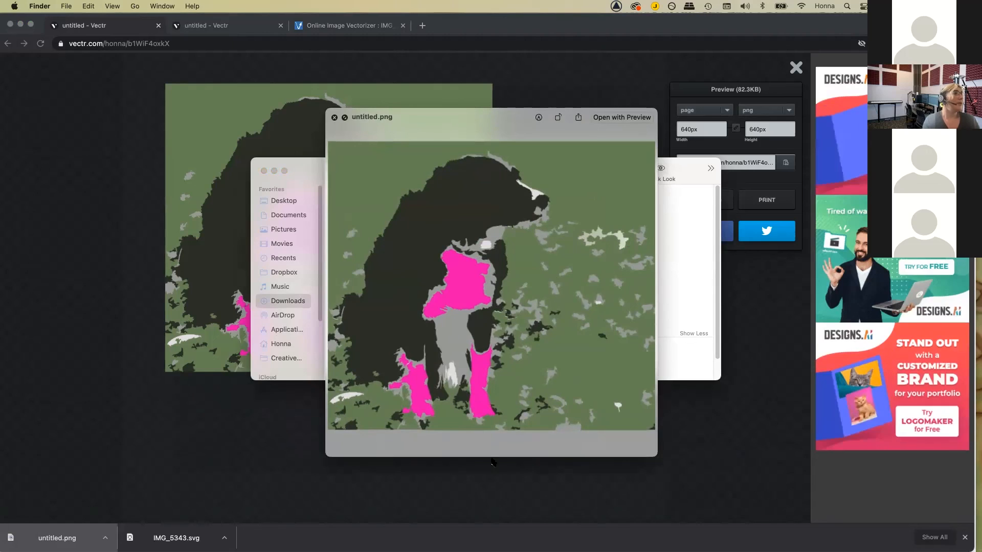
click(334, 118)
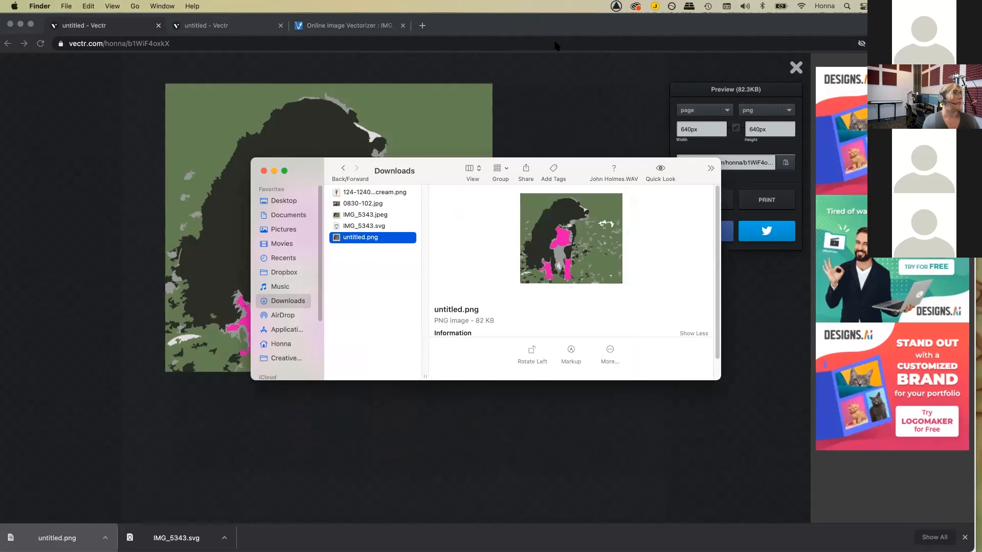
key(super+Tab)
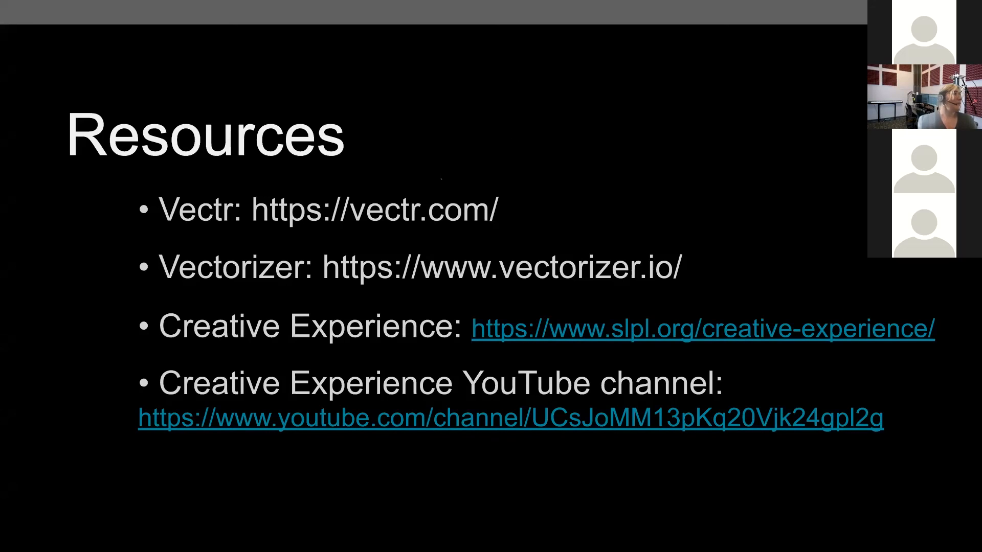